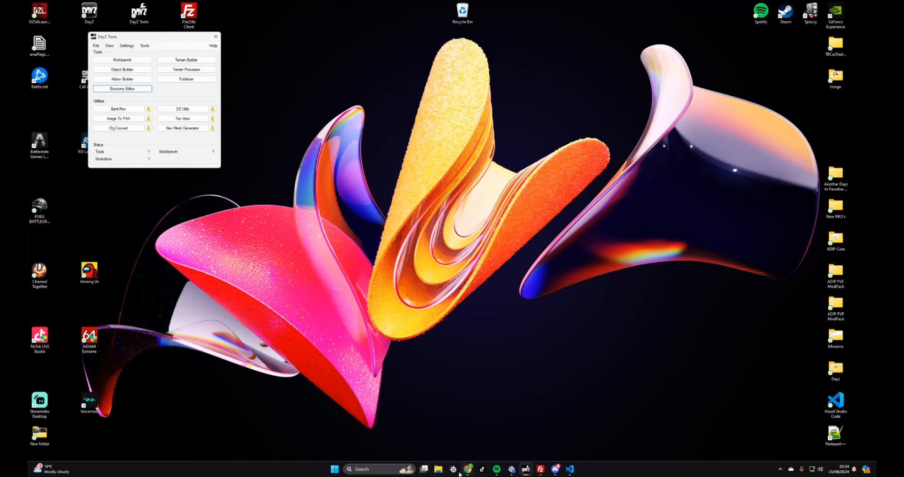
Browse from Downloads through DayZ-Central-Economy-master and CETool into the ChernarusPlus folder
{"action": "key", "text": "super+e"}
{"action": "left_click", "coordinate": [234, 201]}
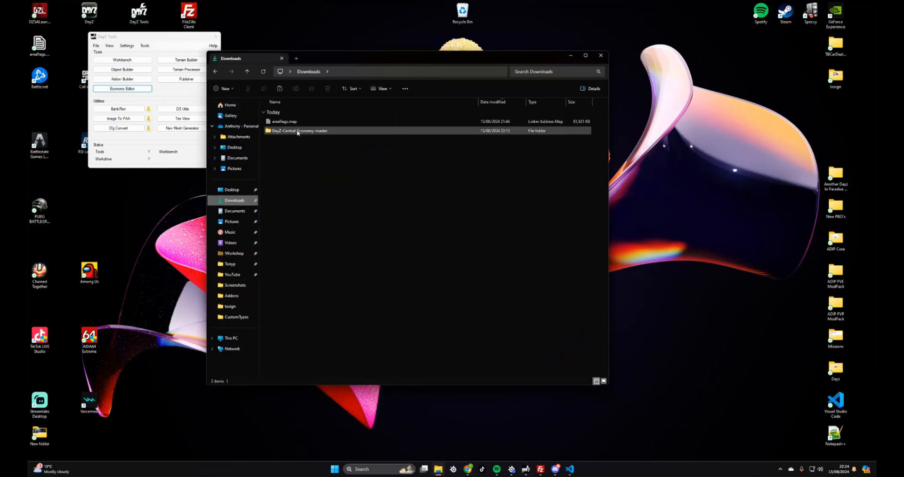
{"action": "double_click", "coordinate": [293, 131]}
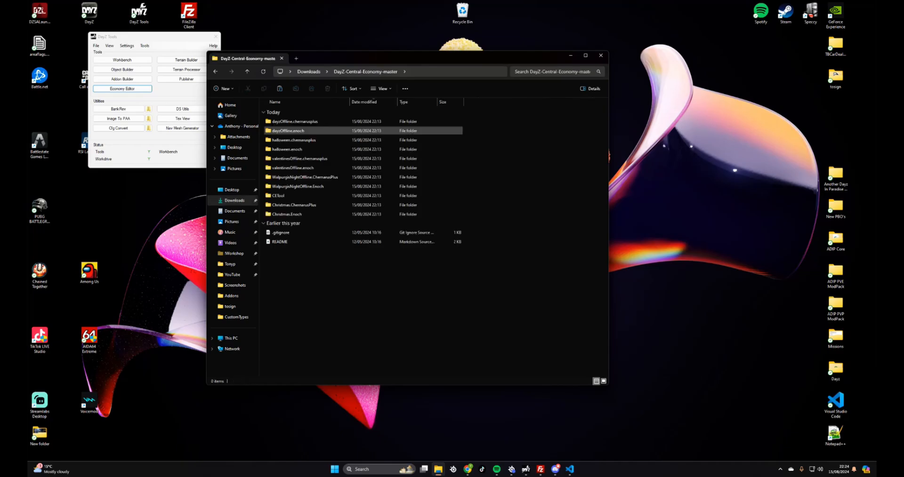
{"action": "double_click", "coordinate": [297, 196]}
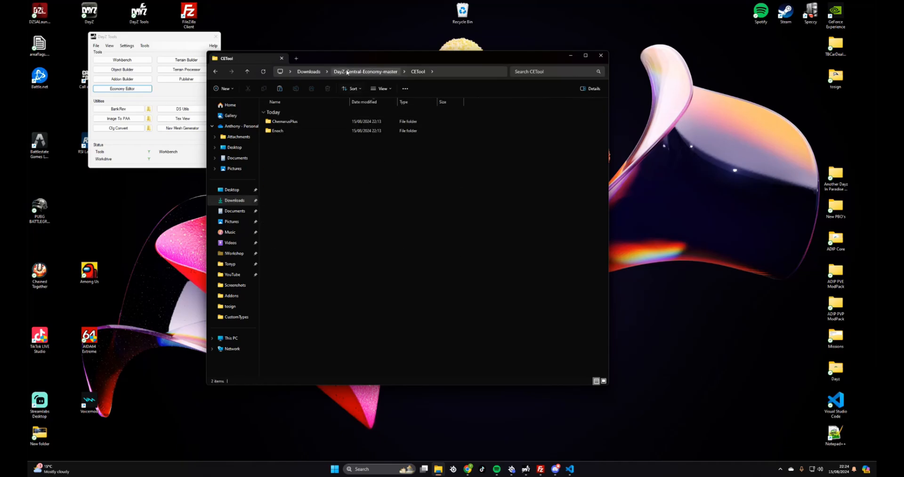
{"action": "left_click_drag", "start_coordinate": [346, 60], "coordinate": [424, 45]}
{"action": "double_click", "coordinate": [363, 105]}
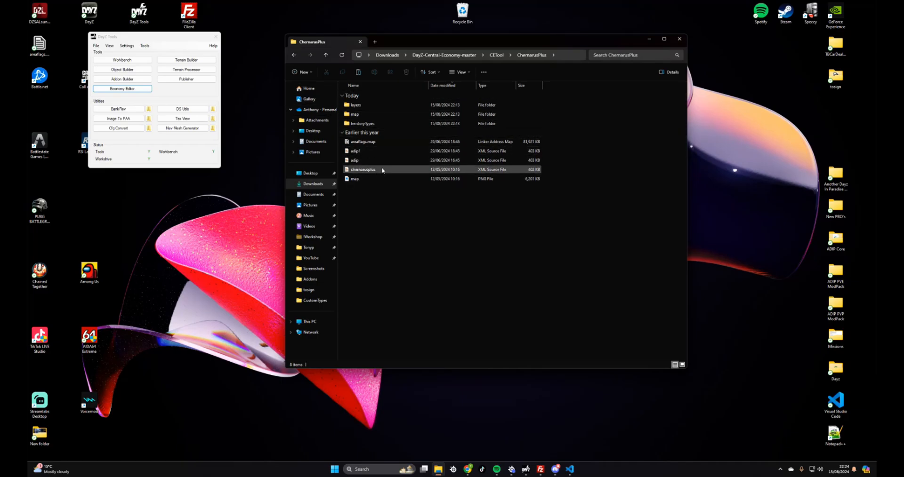
Copy the chernarusplus file and paste a duplicate into the same folder
{"action": "right_click", "coordinate": [361, 170]}
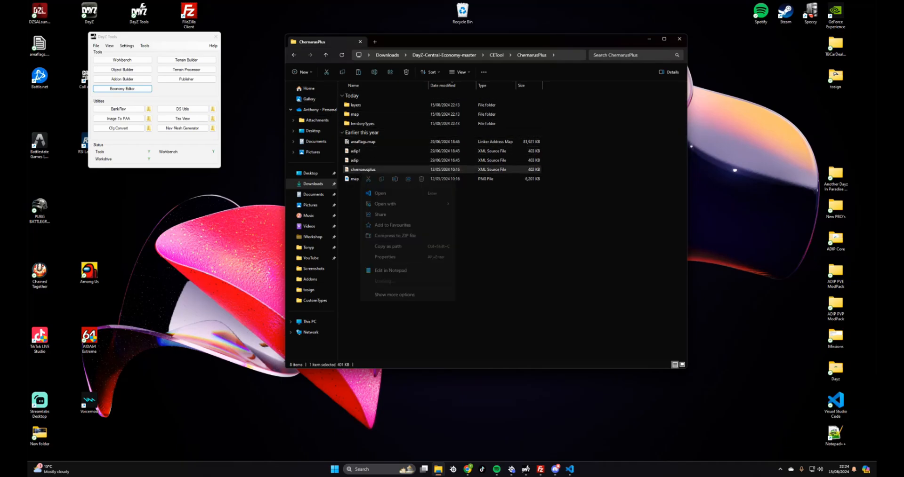
{"action": "left_click", "coordinate": [382, 180]}
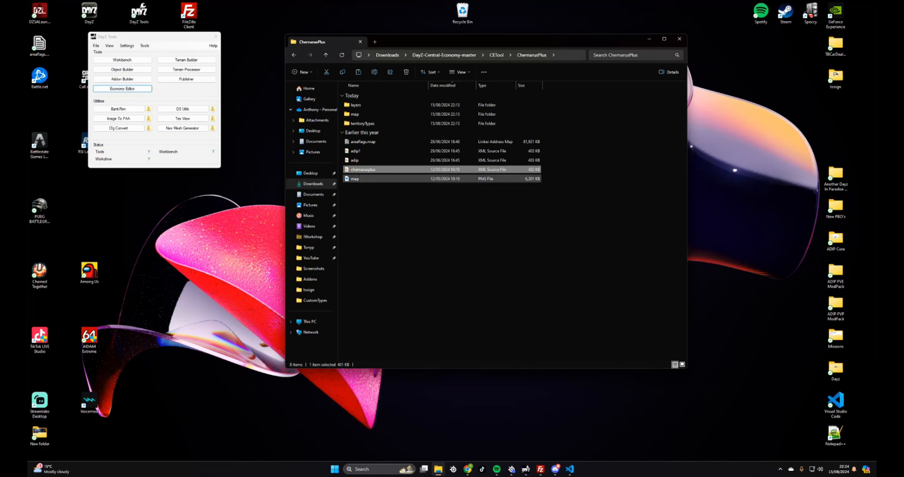
{"action": "right_click", "coordinate": [376, 208]}
{"action": "left_click", "coordinate": [383, 214]}
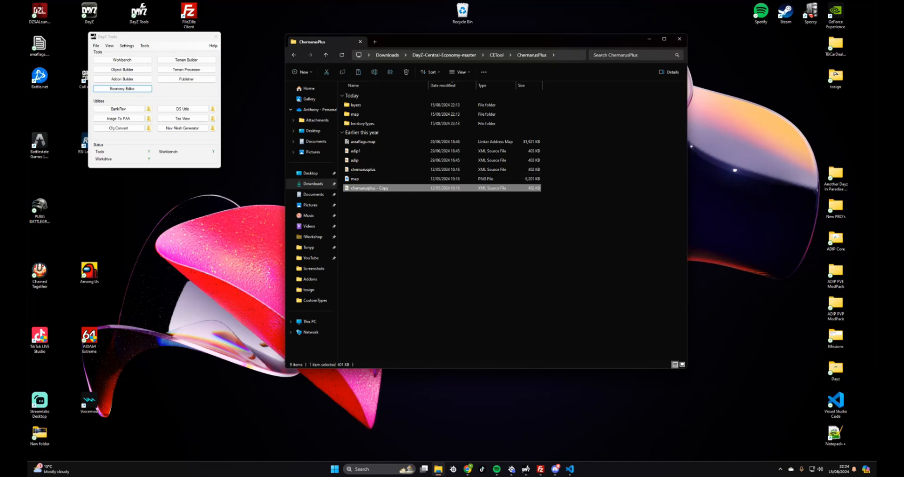
Rename the duplicate to test and open test.xml in VS Code
{"action": "right_click", "coordinate": [381, 191]}
{"action": "left_click", "coordinate": [404, 198]}
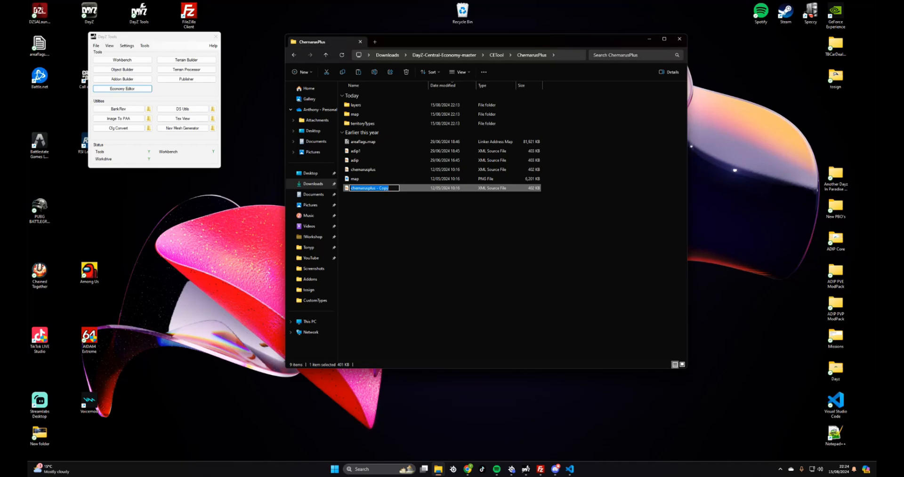
{"action": "type", "text": "test"}
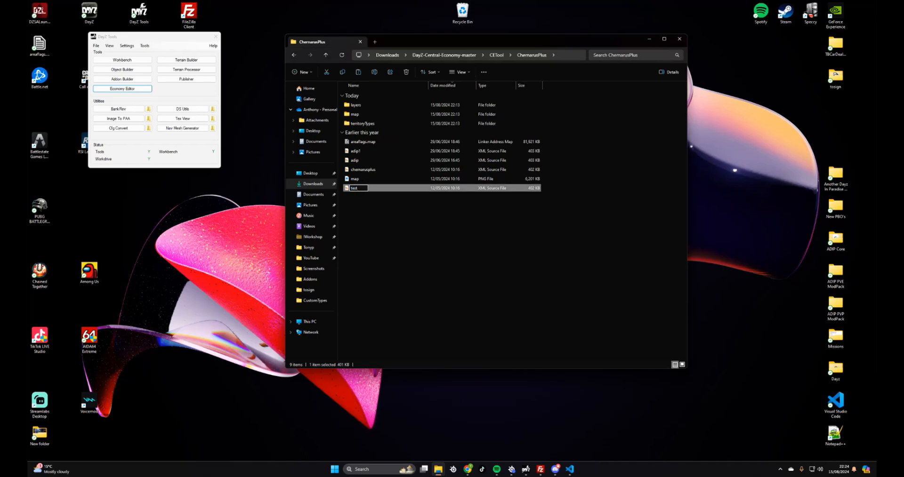
{"action": "left_click", "coordinate": [377, 200]}
{"action": "double_click", "coordinate": [366, 190]}
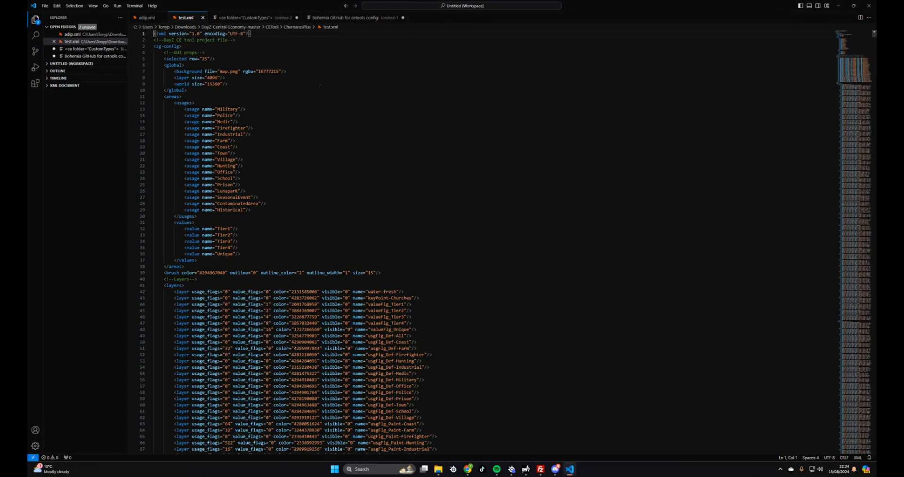
Duplicate the Tier3 and Tier4 value lines below the Tier4 line
{"action": "scroll", "coordinate": [330, 235], "scroll_direction": "down", "scroll_amount": 1}
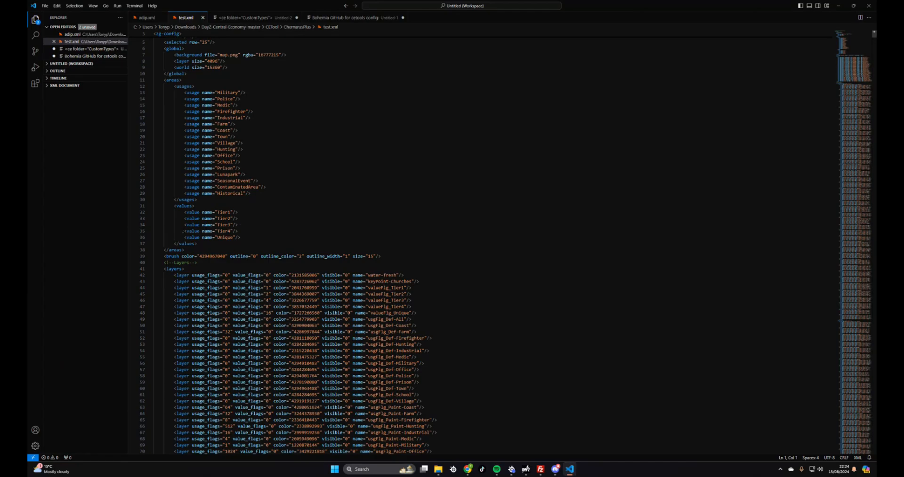
{"action": "left_click_drag", "start_coordinate": [185, 213], "coordinate": [246, 231]}
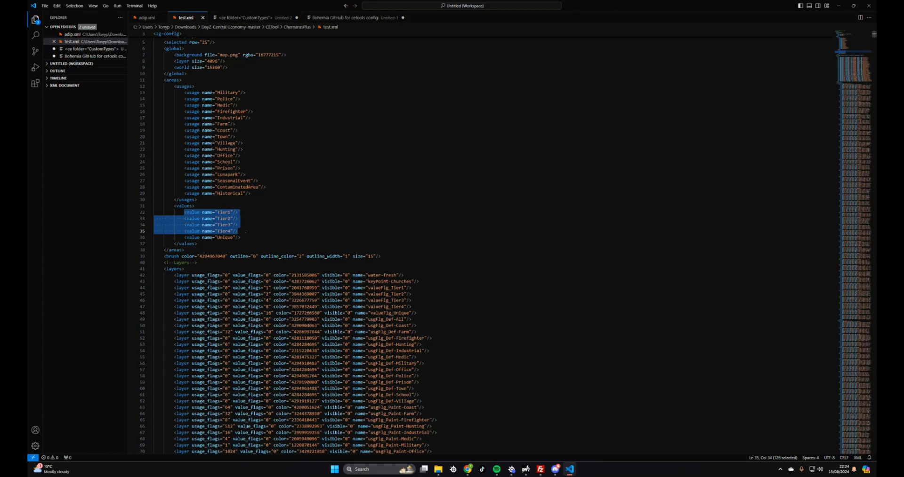
{"action": "left_click_drag", "start_coordinate": [184, 225], "coordinate": [240, 231]}
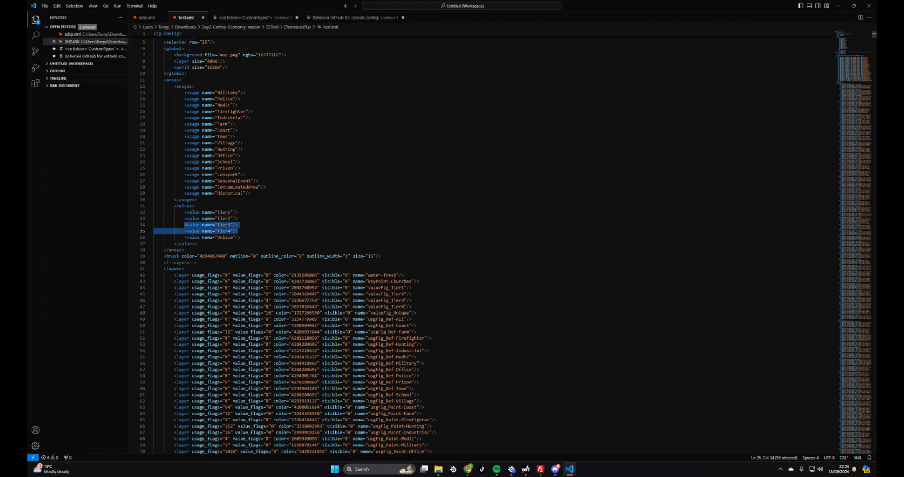
{"action": "left_click", "coordinate": [239, 231]}
{"action": "key", "text": "Return"}
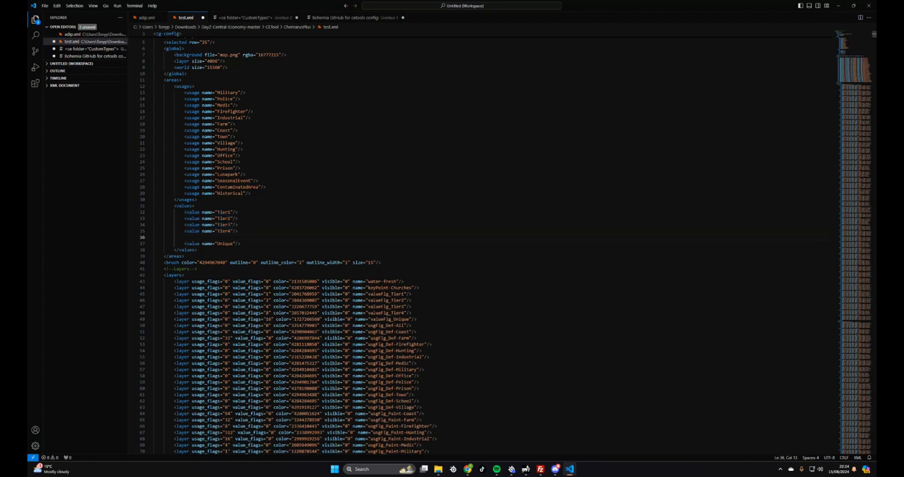
{"action": "key", "text": "ctrl+v"}
Change the pasted entries to Tier5 and Tier6
{"action": "left_click", "coordinate": [231, 238]}
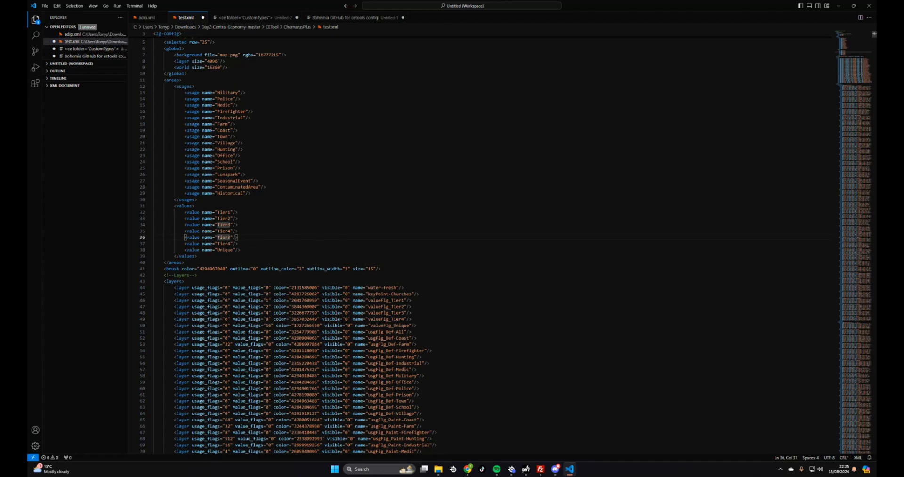
{"action": "key", "text": "BackSpace"}
{"action": "type", "text": "5"}
{"action": "left_click", "coordinate": [230, 244]}
{"action": "key", "text": "BackSpace"}
{"action": "type", "text": "65"}
{"action": "key", "text": "BackSpace"}
Save test.xml and close Visual Studio Code
{"action": "left_click", "coordinate": [263, 256]}
{"action": "scroll", "coordinate": [470, 243], "scroll_direction": "down", "scroll_amount": 1}
{"action": "scroll", "coordinate": [302, 248], "scroll_direction": "up", "scroll_amount": 1}
{"action": "scroll", "coordinate": [471, 243], "scroll_direction": "down", "scroll_amount": 4}
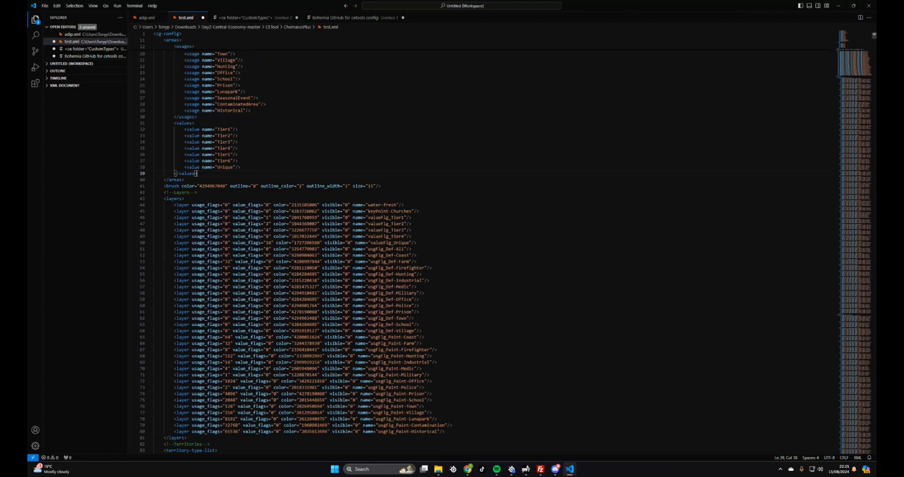
{"action": "scroll", "coordinate": [471, 242], "scroll_direction": "down", "scroll_amount": 2}
{"action": "scroll", "coordinate": [471, 242], "scroll_direction": "up", "scroll_amount": 8}
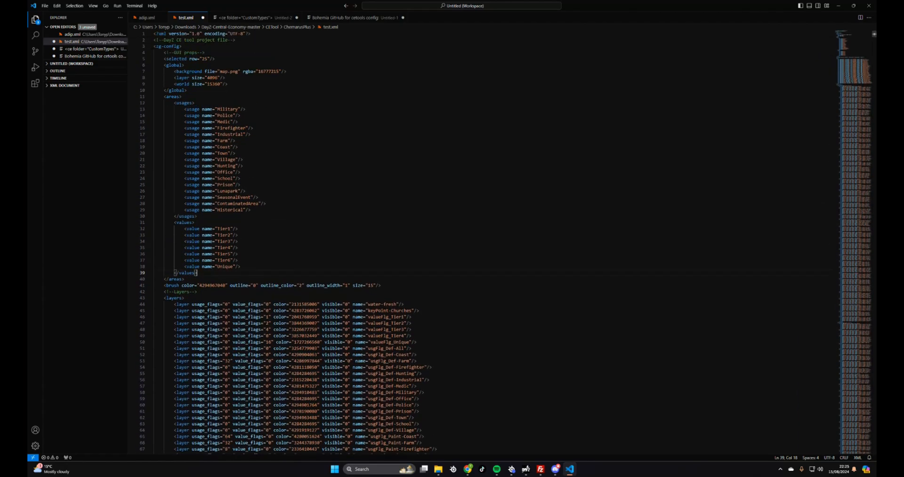
{"action": "left_click", "coordinate": [44, 5]}
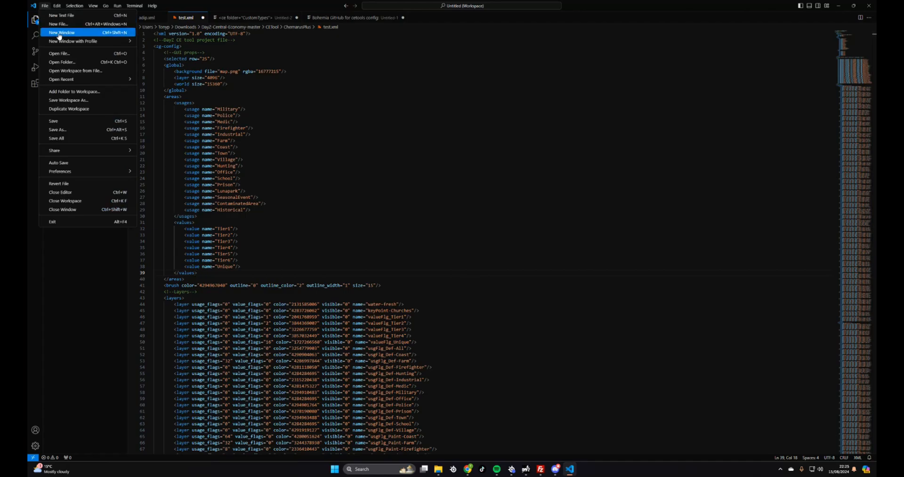
{"action": "left_click", "coordinate": [81, 122]}
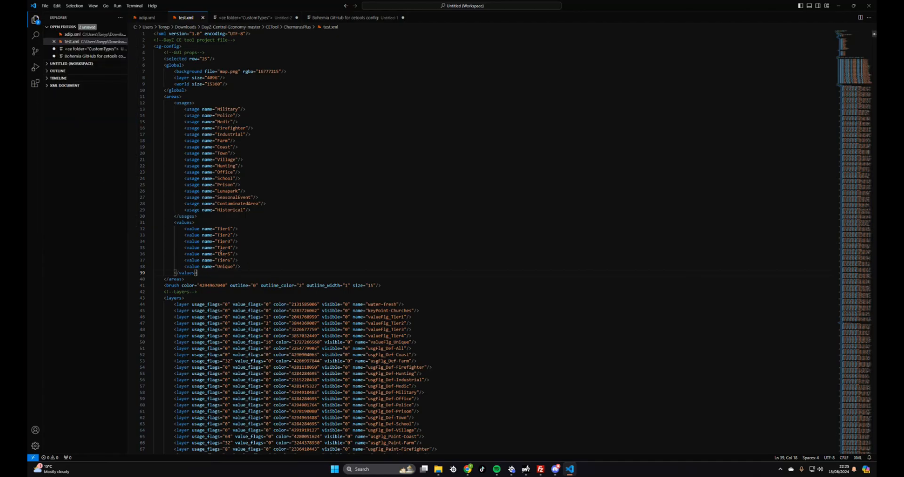
{"action": "left_click", "coordinate": [869, 6]}
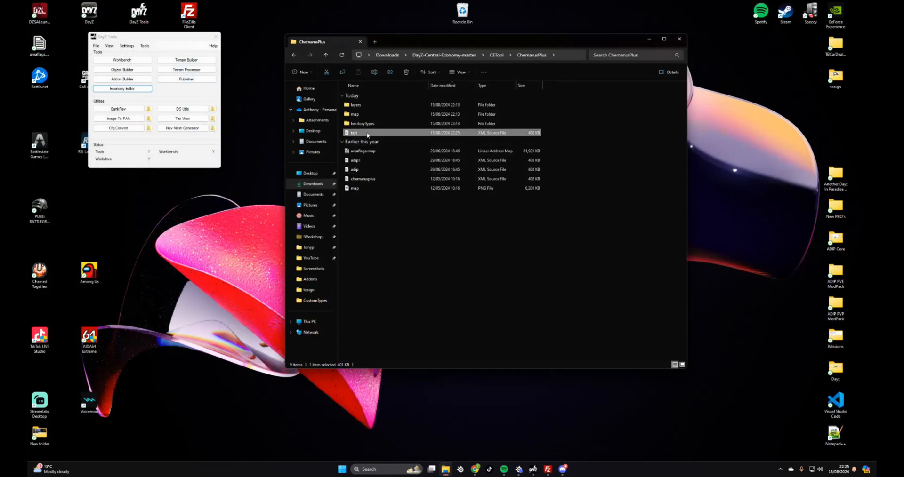
Launch the Economy Editor and load test.xml as the project
{"action": "left_click", "coordinate": [126, 92]}
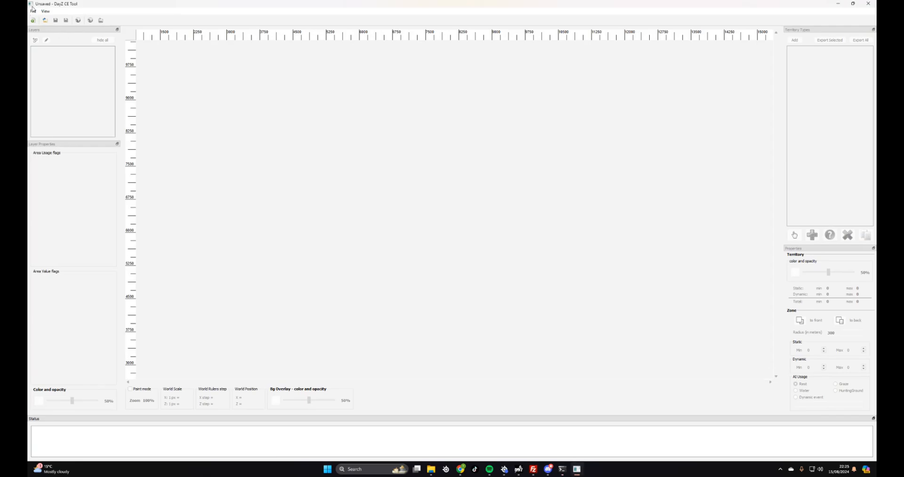
{"action": "left_click", "coordinate": [45, 20]}
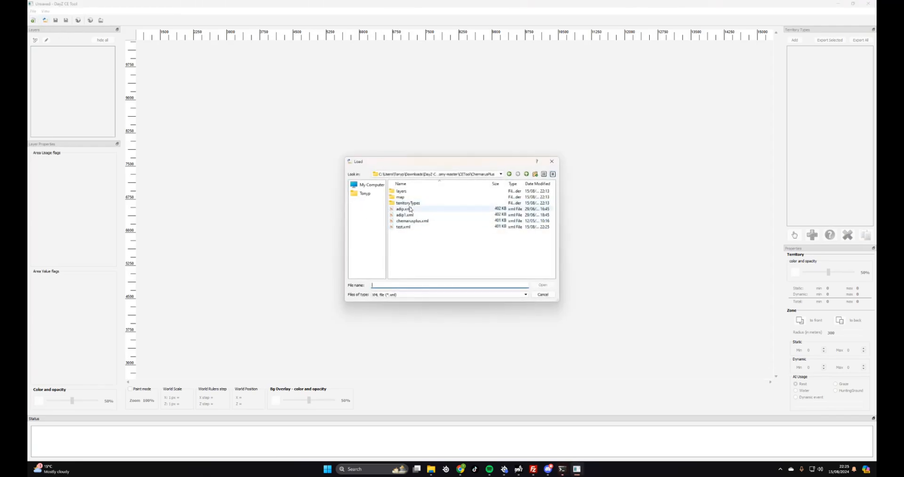
{"action": "left_click", "coordinate": [403, 227]}
{"action": "left_click", "coordinate": [543, 285]}
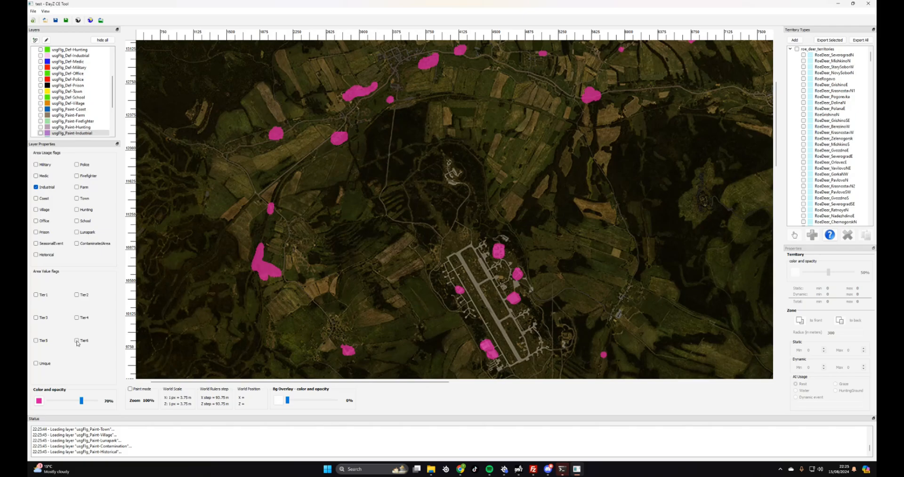
Step through the valueFlg_Tier1–Tier4 layers and make Tier1, Tier2 and Tier3 visible on the map
{"action": "left_click", "coordinate": [36, 340]}
{"action": "scroll", "coordinate": [91, 94], "scroll_direction": "up", "scroll_amount": 4}
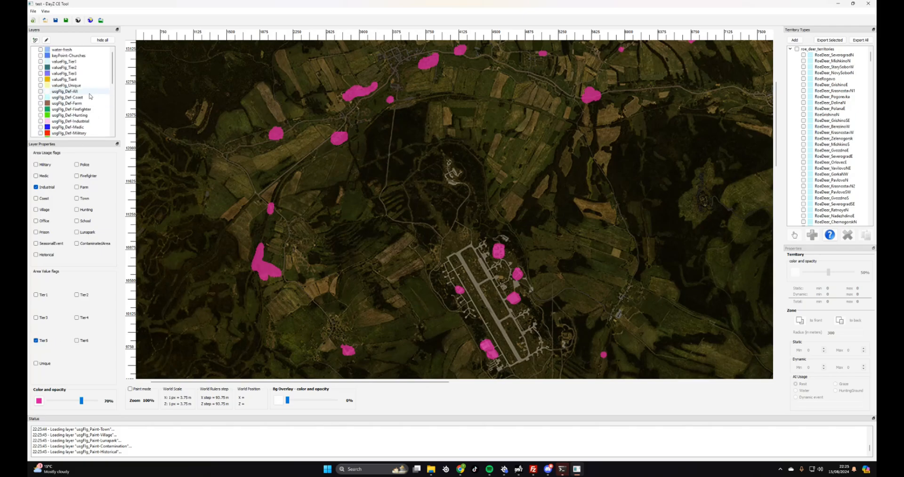
{"action": "left_click", "coordinate": [62, 61]}
{"action": "left_click", "coordinate": [61, 68]}
{"action": "left_click", "coordinate": [61, 74]}
{"action": "left_click", "coordinate": [62, 79]}
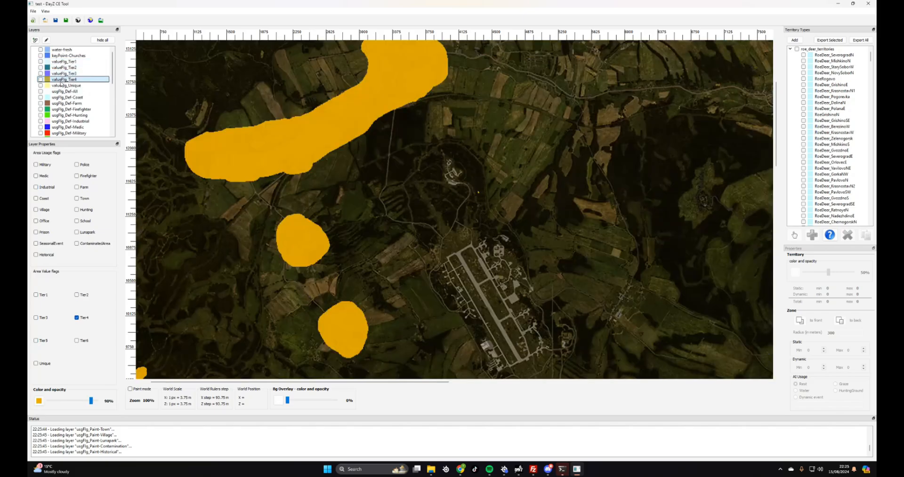
{"action": "left_click", "coordinate": [41, 62]}
{"action": "left_click", "coordinate": [40, 67]}
{"action": "left_click", "coordinate": [40, 74]}
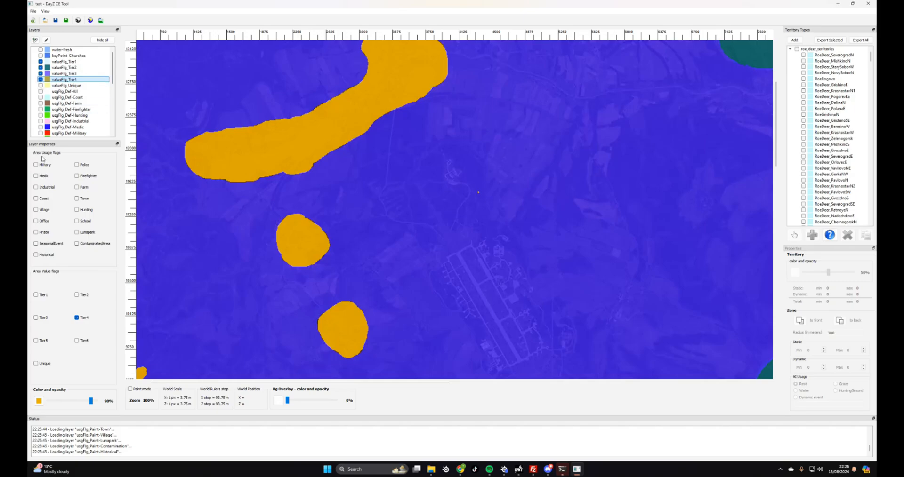
Swap valueFlg_Tier4's area value flag from Tier4 to Tier5, then start adding a layer
{"action": "left_click", "coordinate": [36, 340]}
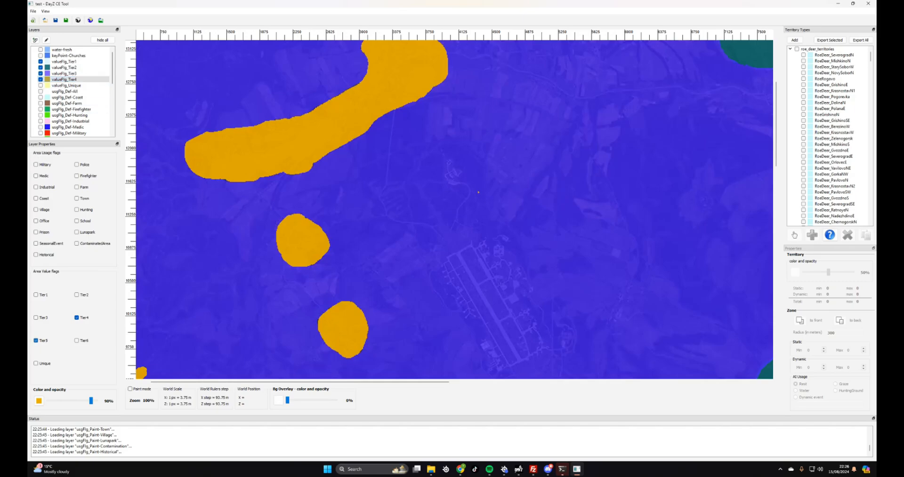
{"action": "left_click", "coordinate": [76, 318]}
{"action": "left_click", "coordinate": [34, 40]}
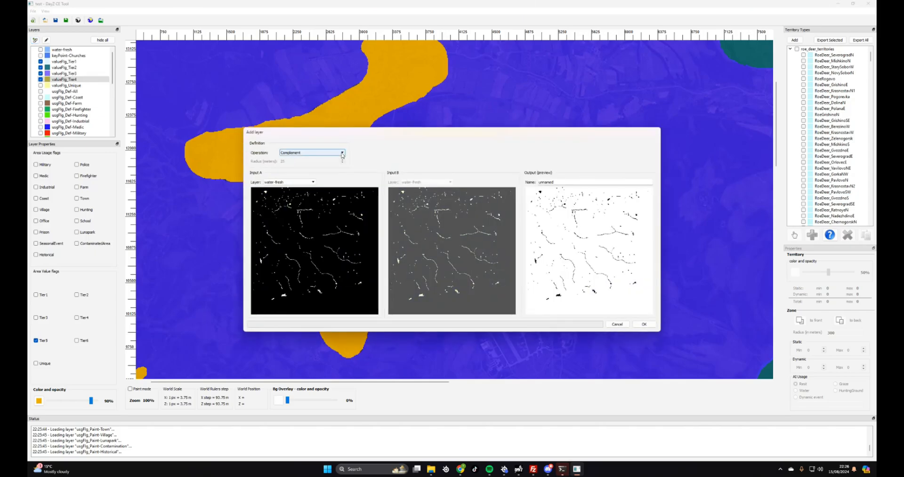
Keep the Complement operation in the Add layer dialog, then cancel it
{"action": "left_click", "coordinate": [342, 153]}
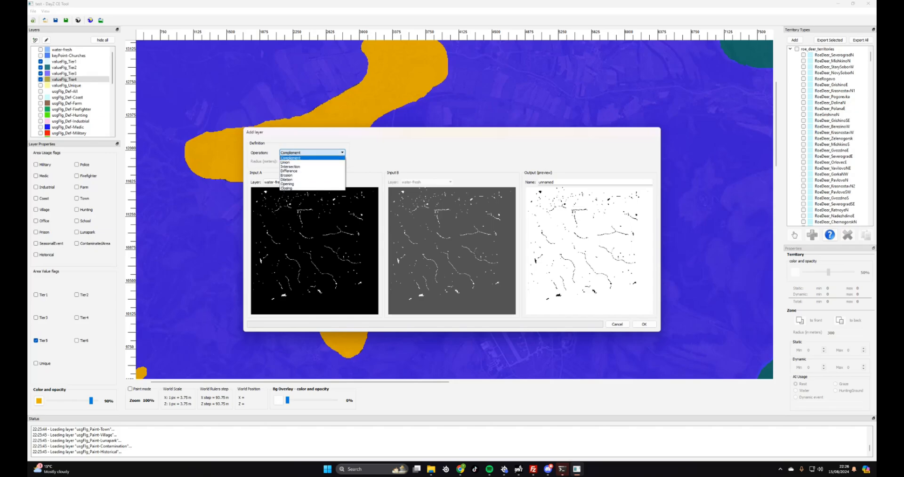
{"action": "left_click", "coordinate": [342, 154]}
{"action": "left_click", "coordinate": [617, 324]}
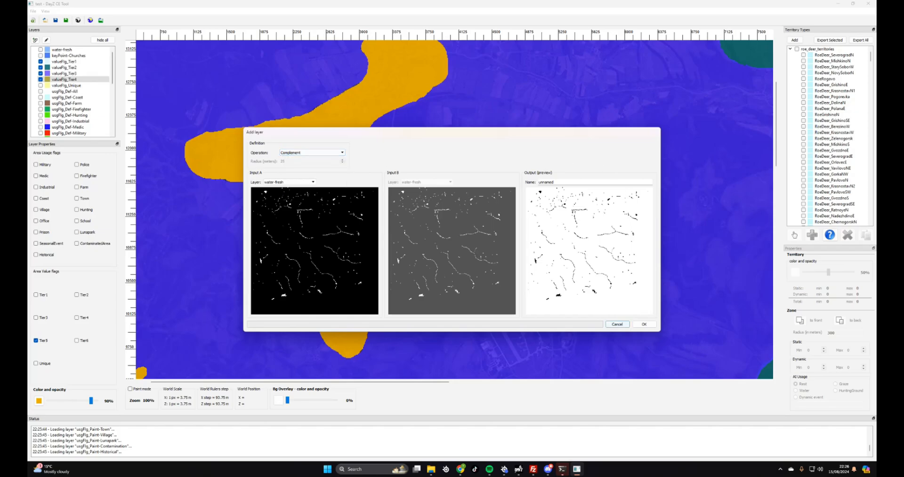
Show only the valueFlg_Tier4 zones on the map and clear its Tier5 value flag
{"action": "left_click", "coordinate": [40, 79]}
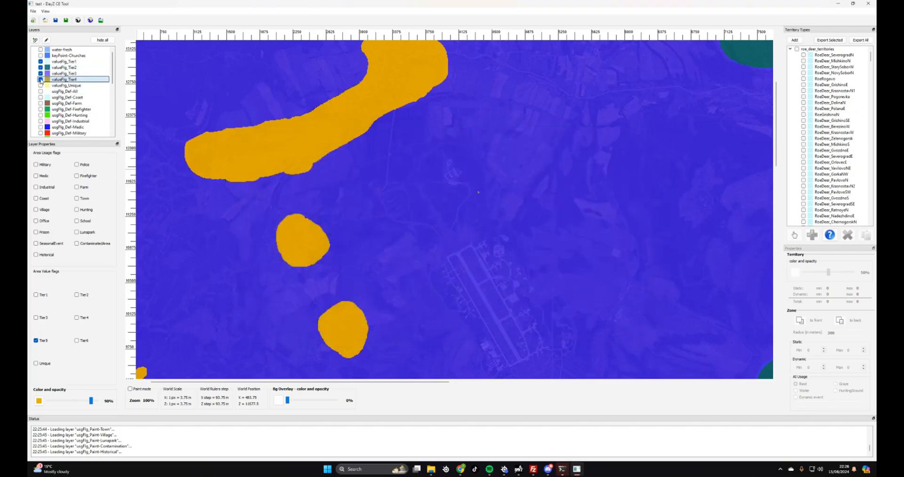
{"action": "left_click", "coordinate": [41, 61]}
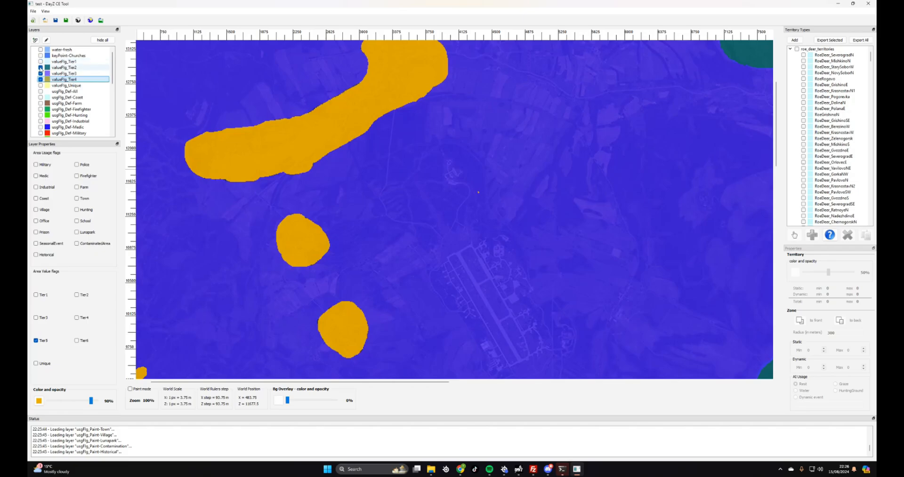
{"action": "left_click", "coordinate": [41, 67]}
{"action": "left_click", "coordinate": [41, 74]}
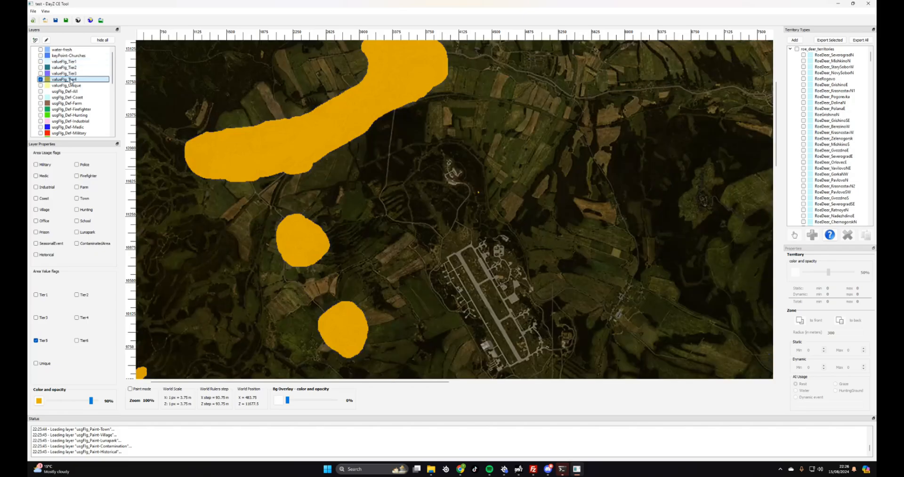
{"action": "left_click", "coordinate": [36, 340]}
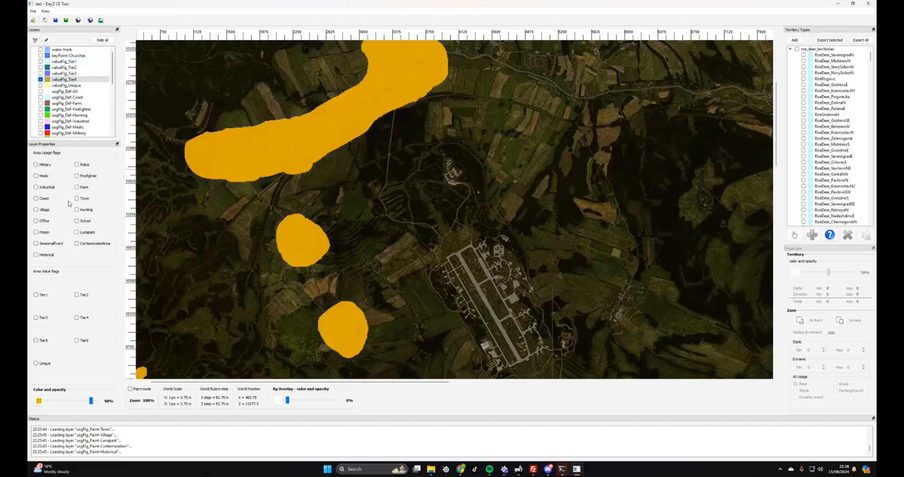
Try Add layer with valueFlg_Tier4 as Input A, then cancel
{"action": "left_click", "coordinate": [35, 40]}
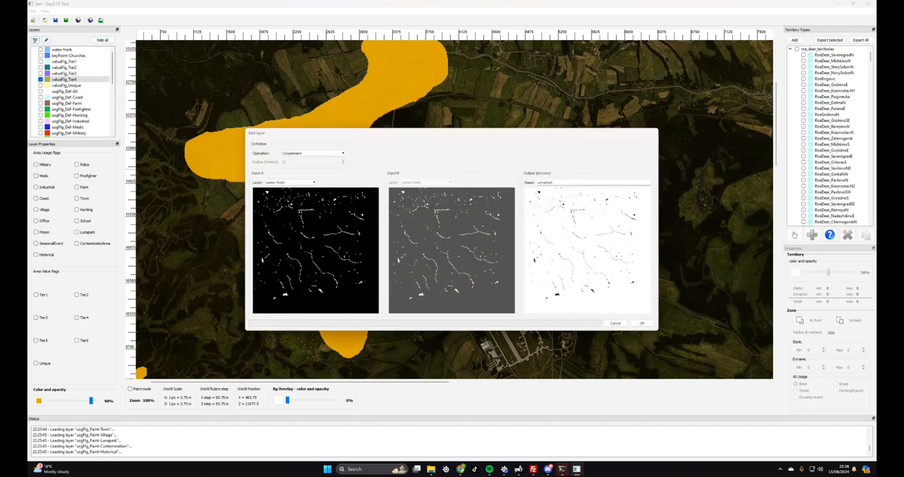
{"action": "left_click", "coordinate": [313, 183]}
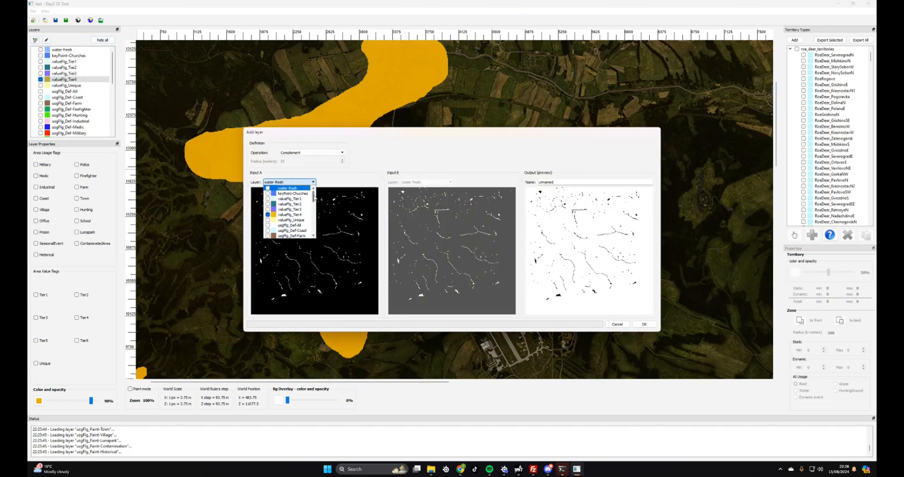
{"action": "left_click", "coordinate": [289, 215]}
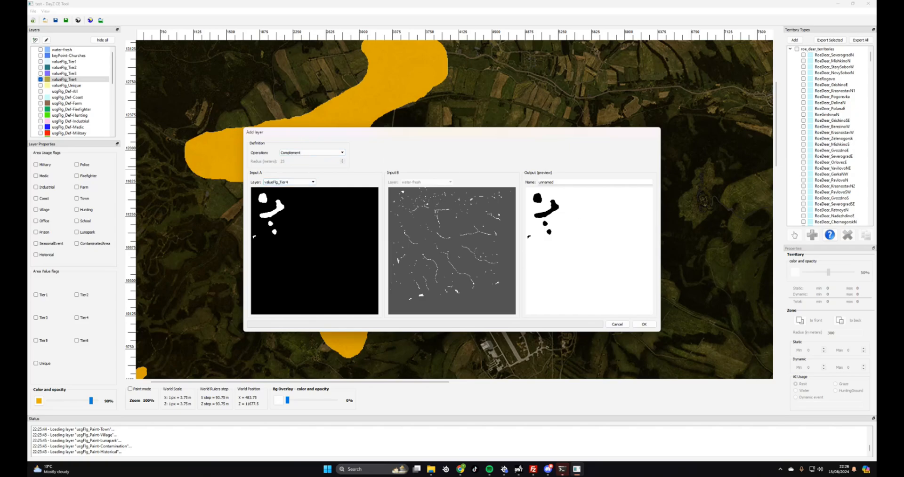
{"action": "left_click", "coordinate": [617, 324]}
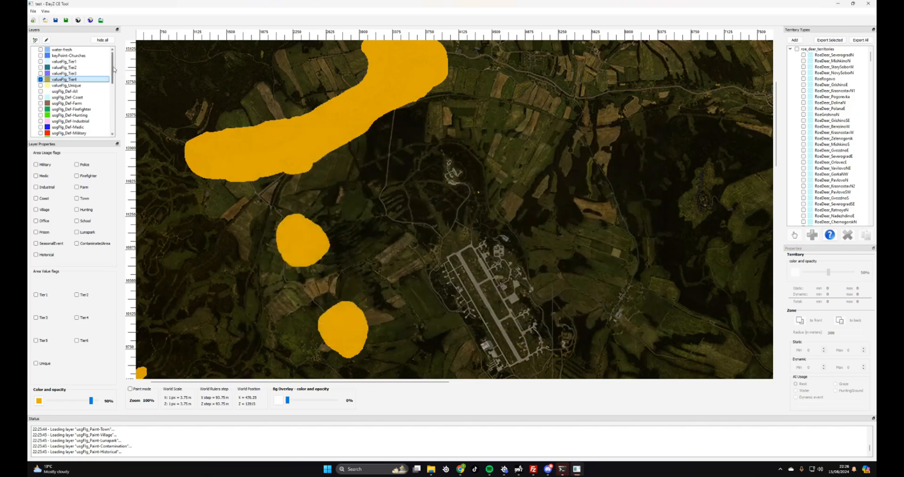
Float the Layers panel, hide all layers, and dock it back on the left
{"action": "mouse_move", "coordinate": [113, 69]}
{"action": "left_mouse_down"}
{"action": "mouse_move", "coordinate": [114, 129]}
{"action": "mouse_move", "coordinate": [114, 54]}
{"action": "left_mouse_up"}
{"action": "left_click", "coordinate": [119, 31]}
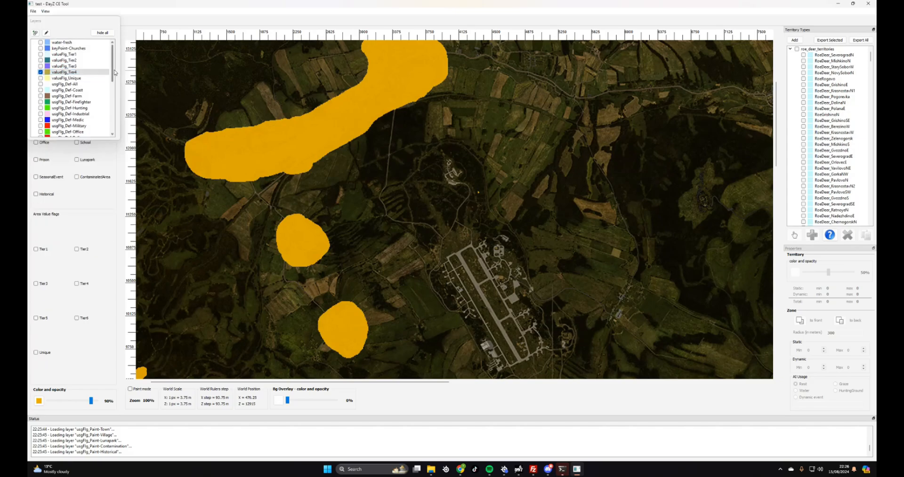
{"action": "scroll", "coordinate": [114, 70], "scroll_direction": "down", "scroll_amount": 5}
{"action": "left_click", "coordinate": [103, 33]}
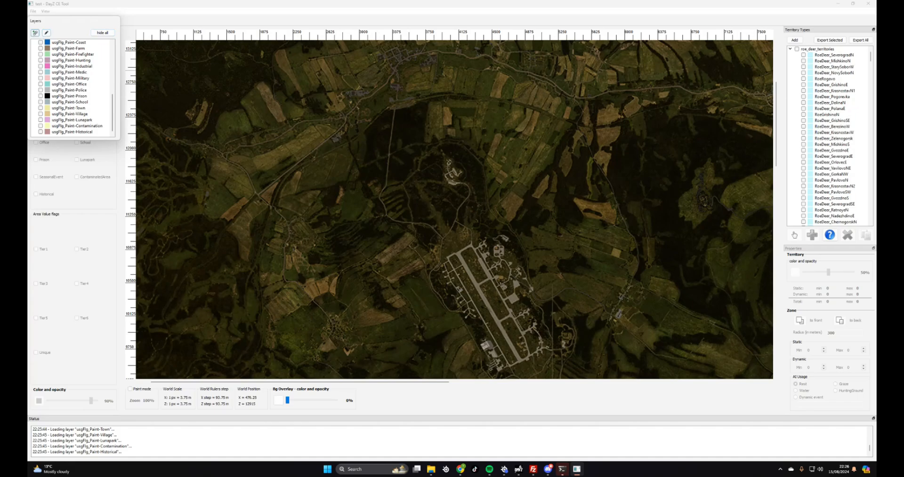
{"action": "left_click_drag", "start_coordinate": [89, 22], "coordinate": [66, 38]}
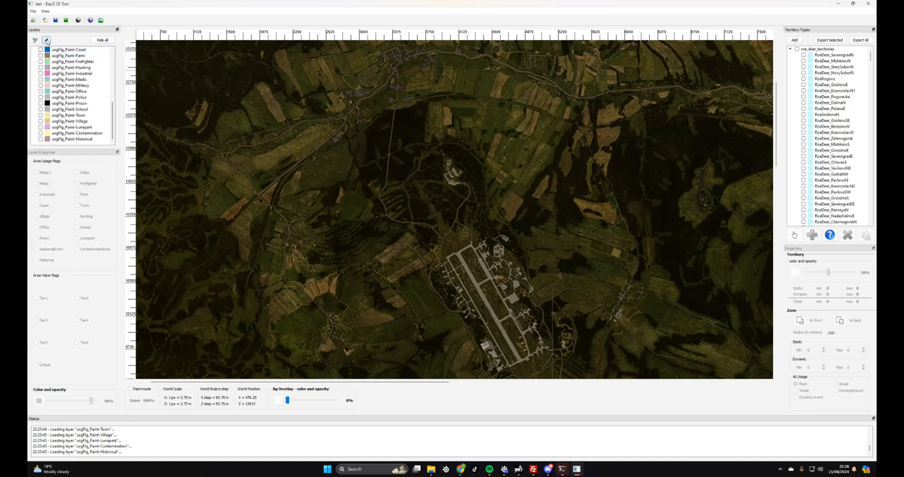
Select valueFlg_Tier4 and add a new empty layer, layer-37
{"action": "scroll", "coordinate": [104, 76], "scroll_direction": "up", "scroll_amount": 10}
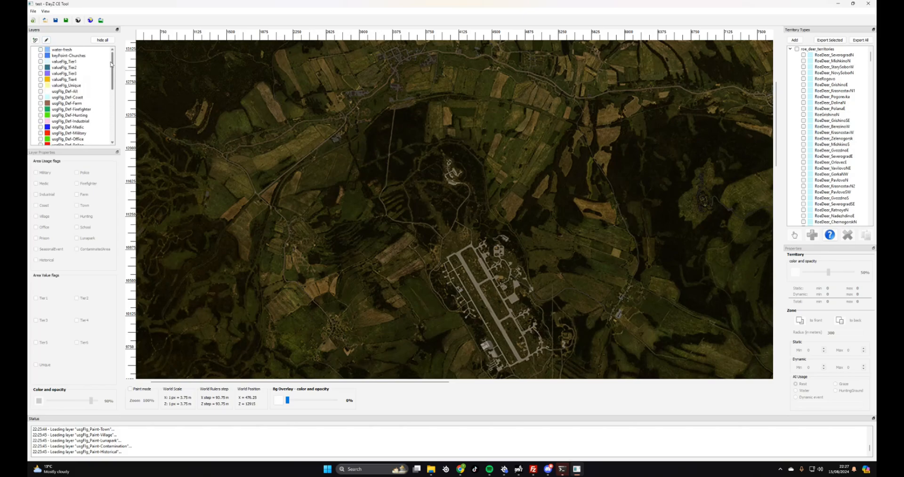
{"action": "left_click", "coordinate": [104, 80]}
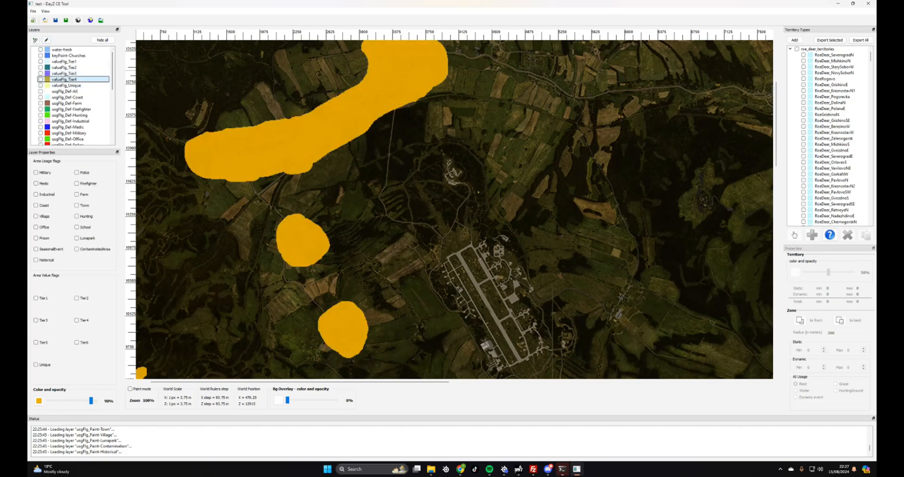
{"action": "left_click", "coordinate": [47, 40]}
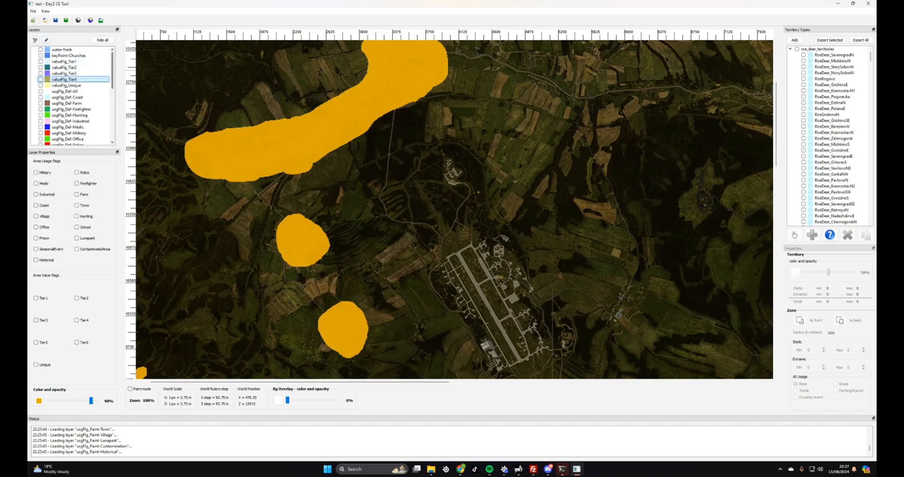
{"action": "mouse_move", "coordinate": [112, 65]}
{"action": "left_mouse_down"}
{"action": "mouse_move", "coordinate": [114, 130]}
{"action": "mouse_move", "coordinate": [111, 64]}
{"action": "left_mouse_up"}
{"action": "left_click", "coordinate": [54, 139]}
{"action": "right_click", "coordinate": [54, 139]}
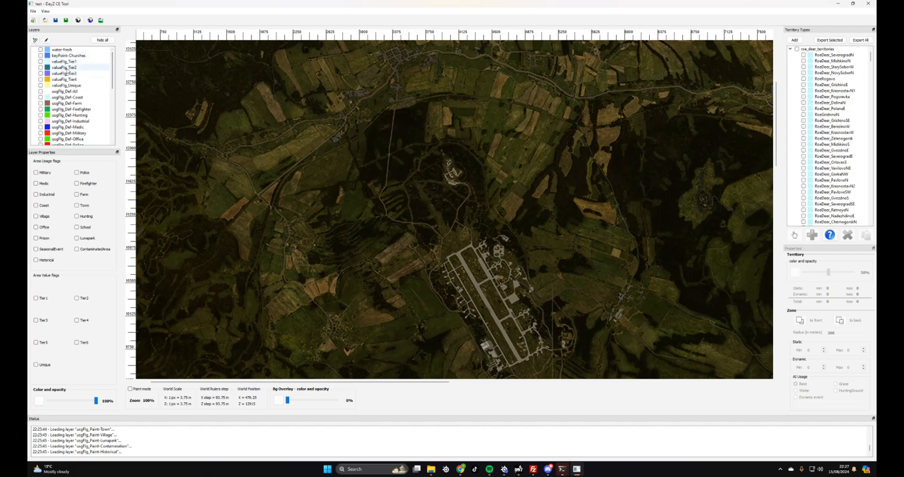
{"action": "left_click", "coordinate": [62, 79]}
{"action": "right_click", "coordinate": [62, 79]}
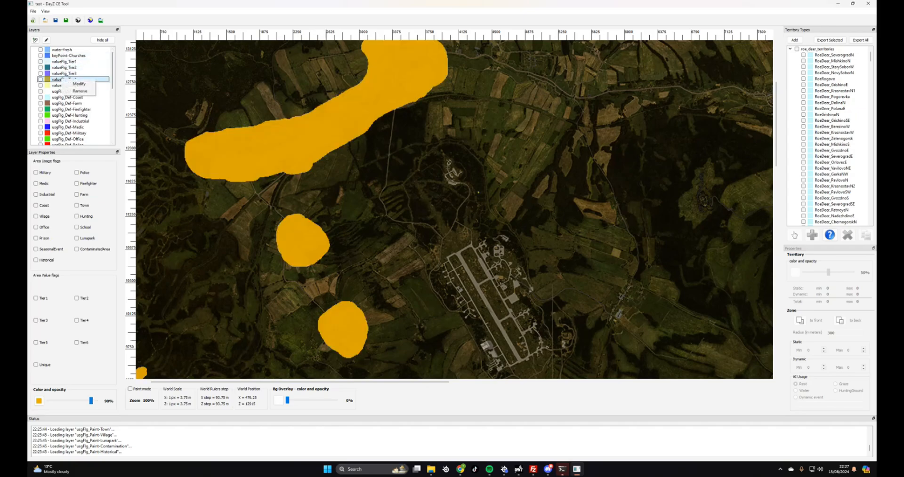
{"action": "left_click", "coordinate": [79, 84]}
{"action": "double_click", "coordinate": [568, 179]}
{"action": "key", "text": "ctrl+c"}
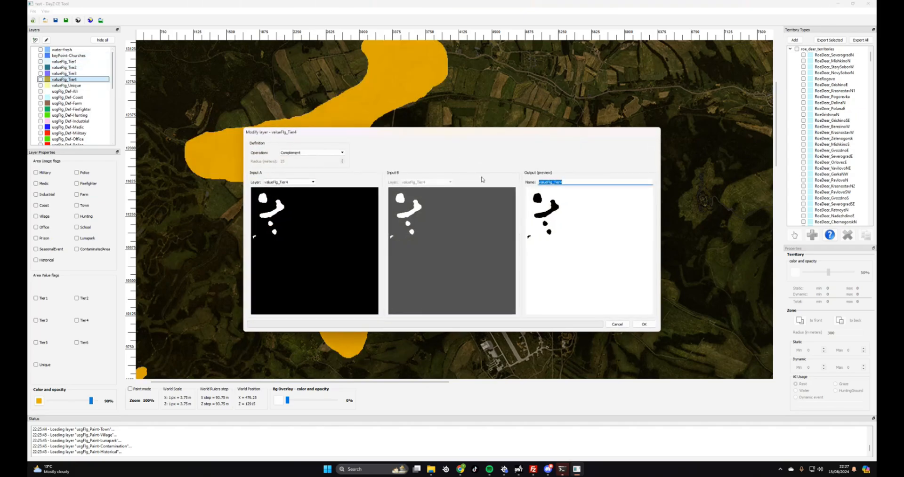
{"action": "left_click", "coordinate": [616, 325]}
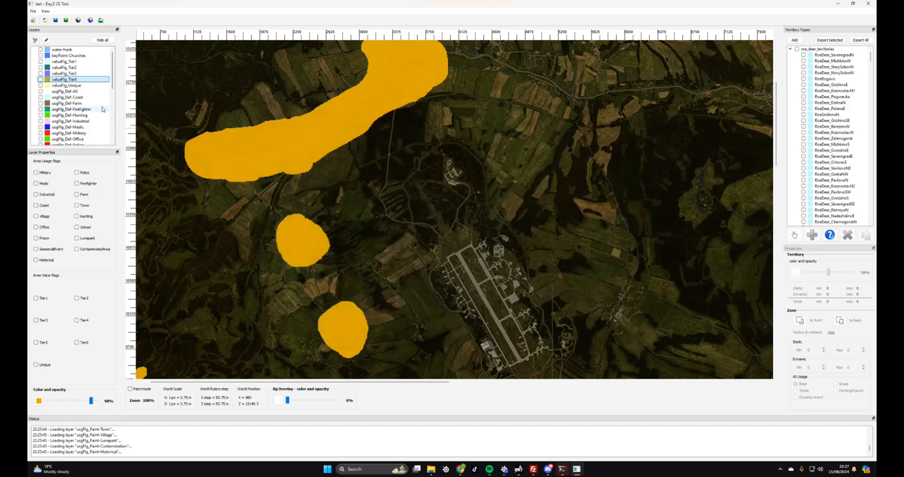
Rename layer-37 to valueFlg_Tier5 through its Modify dialog
{"action": "scroll", "coordinate": [93, 129], "scroll_direction": "down", "scroll_amount": 6}
{"action": "scroll", "coordinate": [93, 130], "scroll_direction": "down", "scroll_amount": 3}
{"action": "left_click", "coordinate": [66, 139]}
{"action": "right_click", "coordinate": [62, 140]}
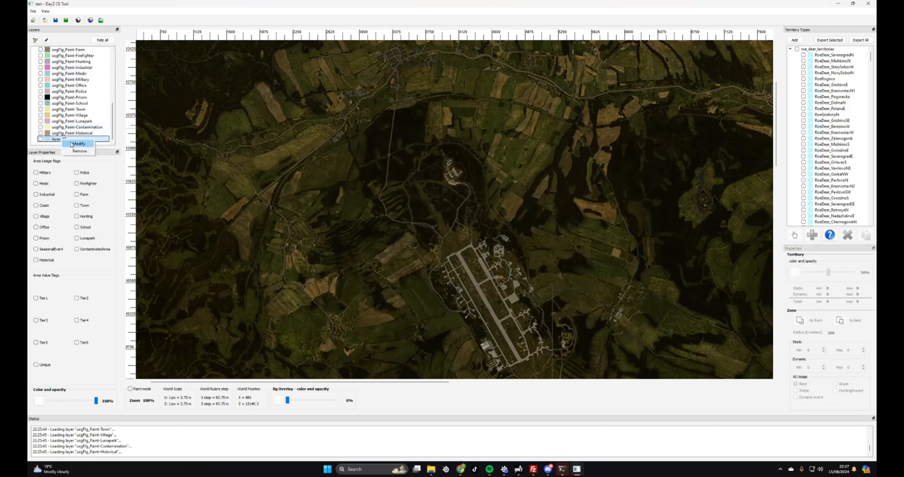
{"action": "left_click", "coordinate": [76, 144]}
{"action": "triple_click", "coordinate": [560, 182]}
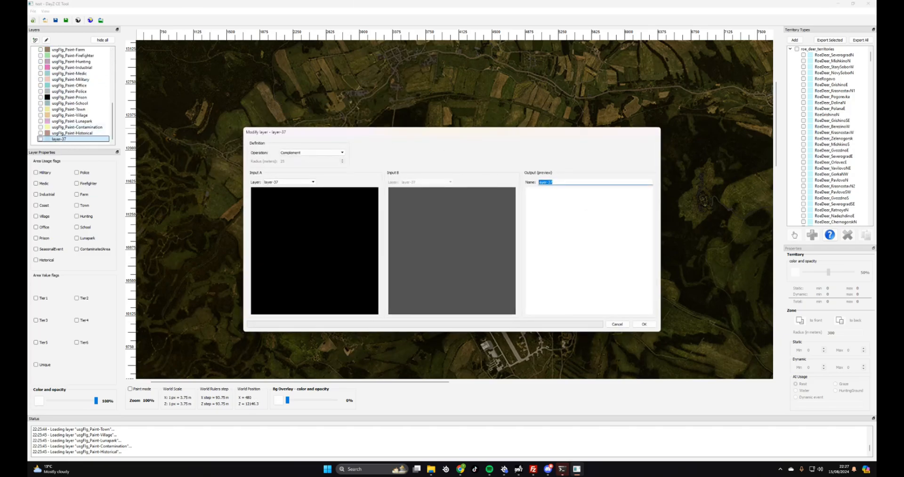
{"action": "key", "text": "ctrl+v"}
{"action": "key", "text": "BackSpace"}
{"action": "type", "text": "5"}
{"action": "left_click", "coordinate": [643, 325]}
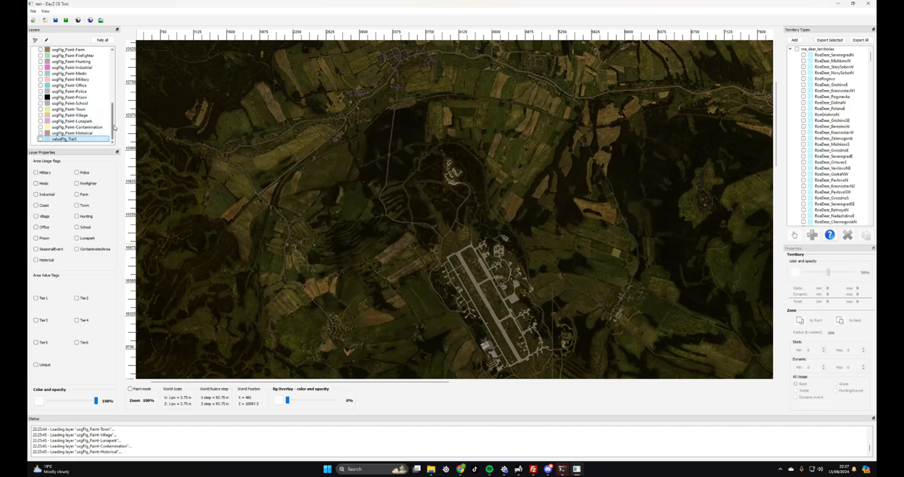
Drag valueFlg_Tier5 up between valueFlg_Tier4 and valueFlg_Unique
{"action": "left_click_drag", "start_coordinate": [71, 138], "coordinate": [71, 49]}
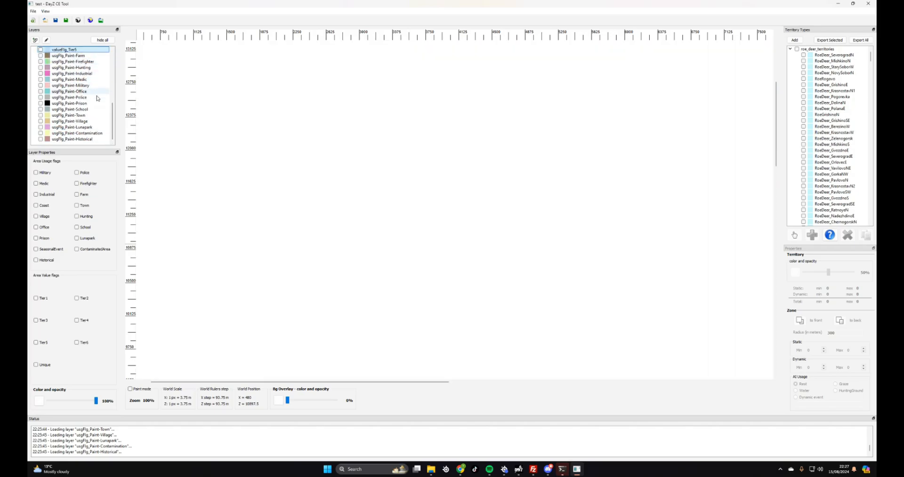
{"action": "left_click_drag", "start_coordinate": [113, 126], "coordinate": [114, 94]}
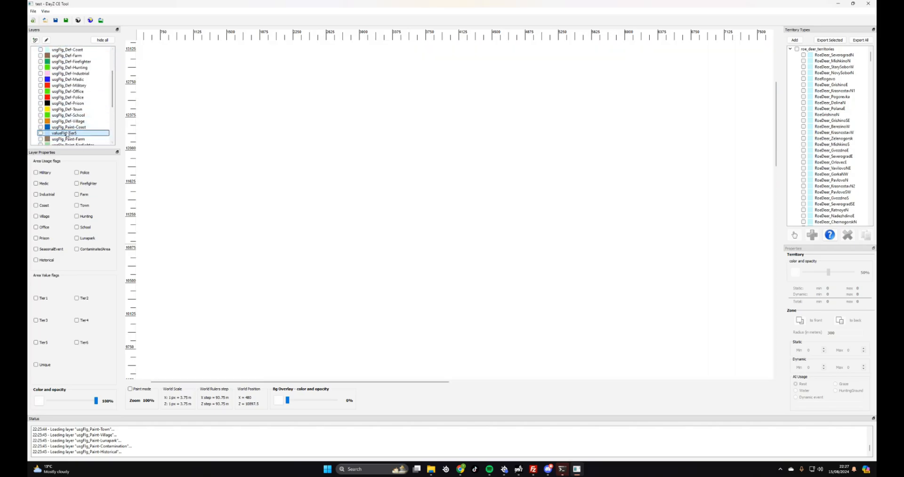
{"action": "left_click_drag", "start_coordinate": [66, 132], "coordinate": [71, 51]}
{"action": "left_click_drag", "start_coordinate": [113, 90], "coordinate": [114, 70]}
{"action": "left_click_drag", "start_coordinate": [66, 97], "coordinate": [65, 86]}
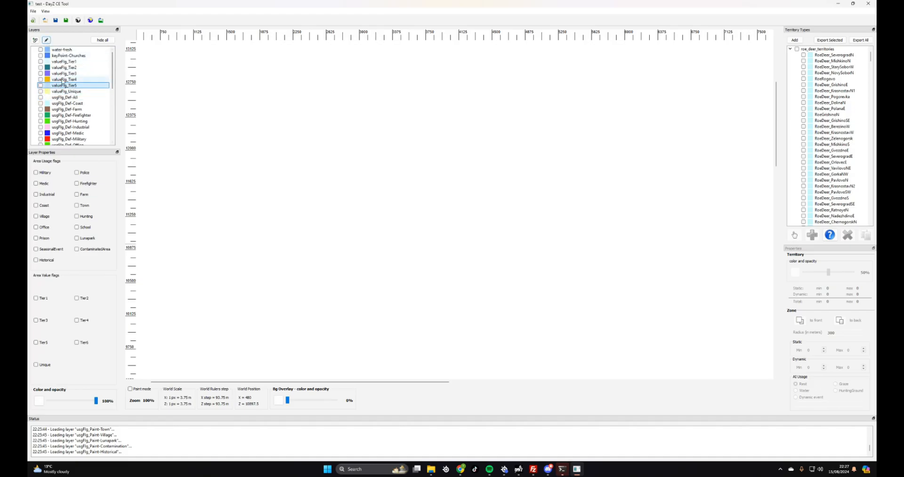
Rename layer-38 to valueFlg_Tier6 through its Modify dialog
{"action": "left_click", "coordinate": [58, 80]}
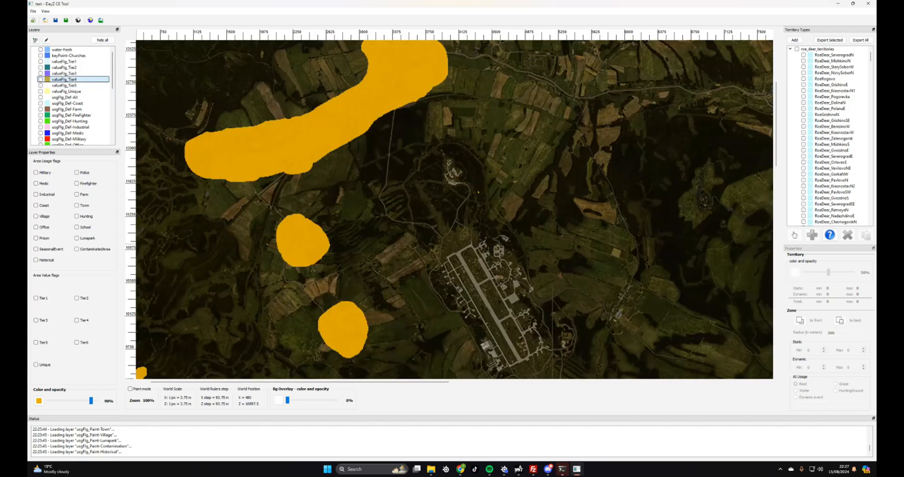
{"action": "left_click", "coordinate": [62, 85]}
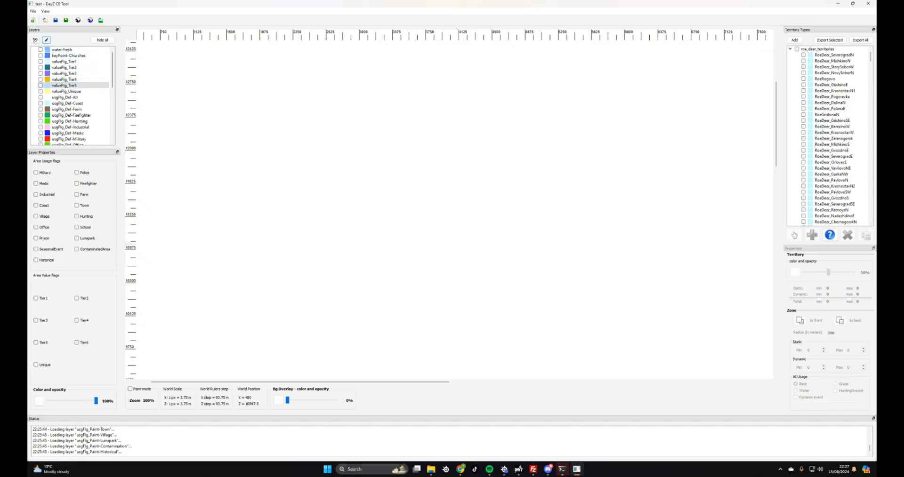
{"action": "left_click_drag", "start_coordinate": [114, 74], "coordinate": [114, 126]}
{"action": "left_click", "coordinate": [59, 140]}
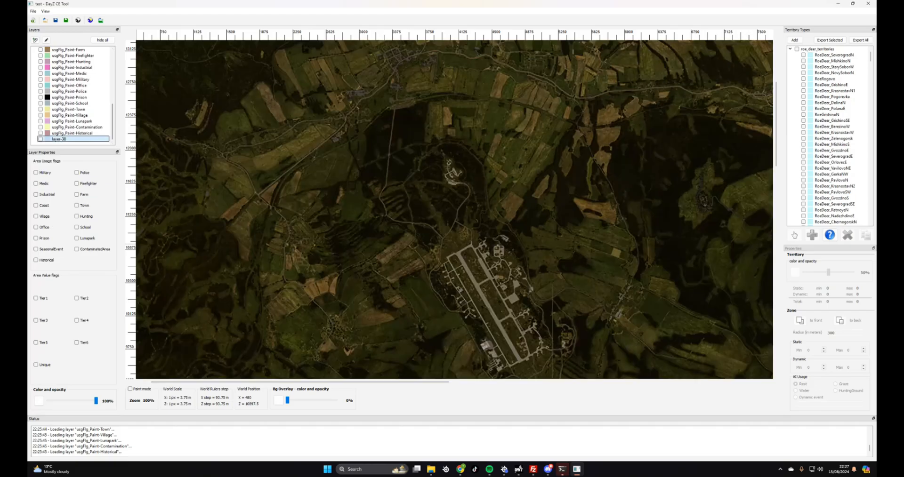
{"action": "right_click", "coordinate": [58, 139]}
{"action": "left_click", "coordinate": [65, 144]}
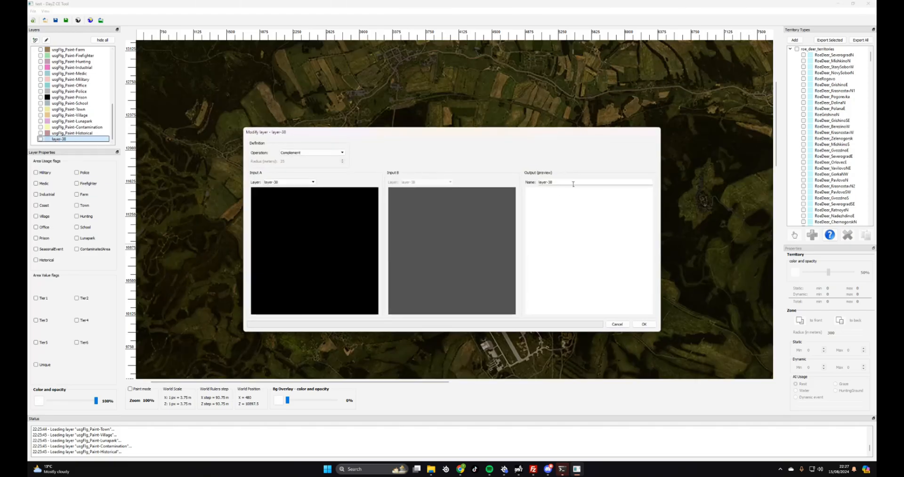
{"action": "key", "text": "ctrl+v"}
{"action": "key", "text": "BackSpace"}
{"action": "left_click", "coordinate": [644, 325]}
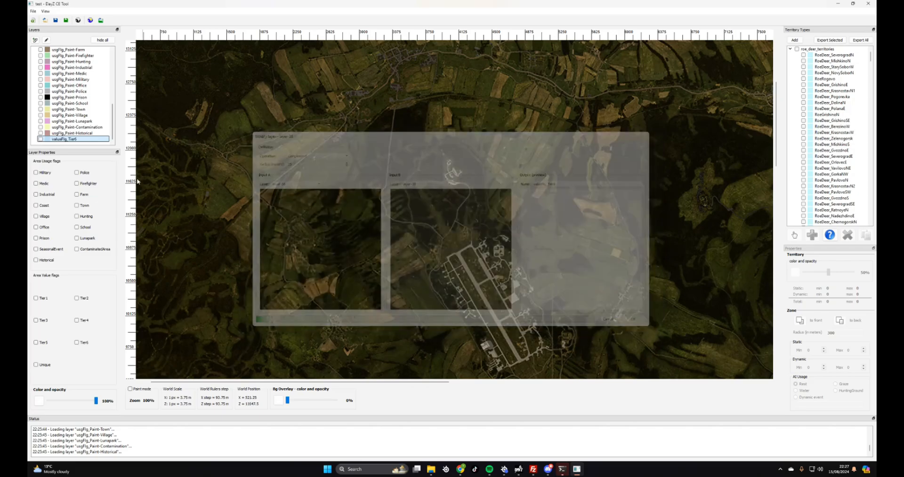
Drag valueFlg_Tier6 up between valueFlg_Tier5 and valueFlg_Unique
{"action": "left_click_drag", "start_coordinate": [76, 139], "coordinate": [72, 54]}
{"action": "left_click_drag", "start_coordinate": [112, 98], "coordinate": [113, 65]}
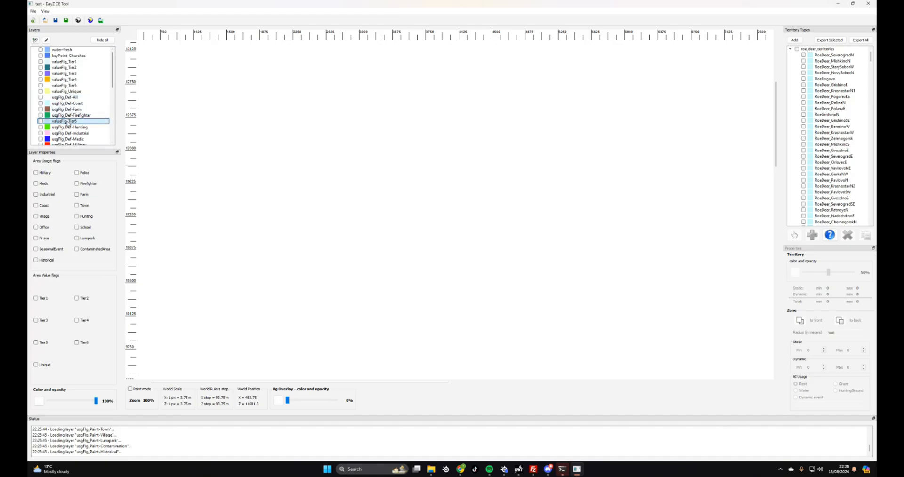
{"action": "left_click_drag", "start_coordinate": [68, 123], "coordinate": [68, 91]}
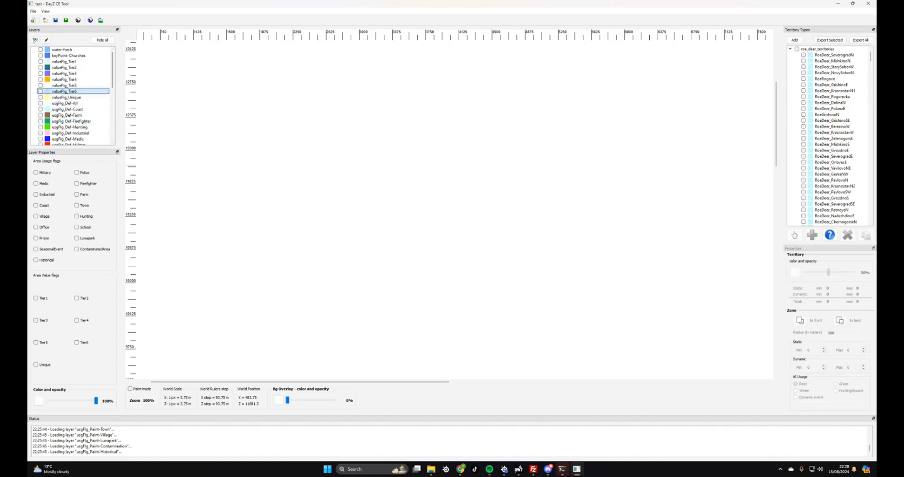
Compare the Tier4 and Tier5 zones, then colour valueFlg_Tier5 magenta (#ff00ff)
{"action": "left_click", "coordinate": [62, 85]}
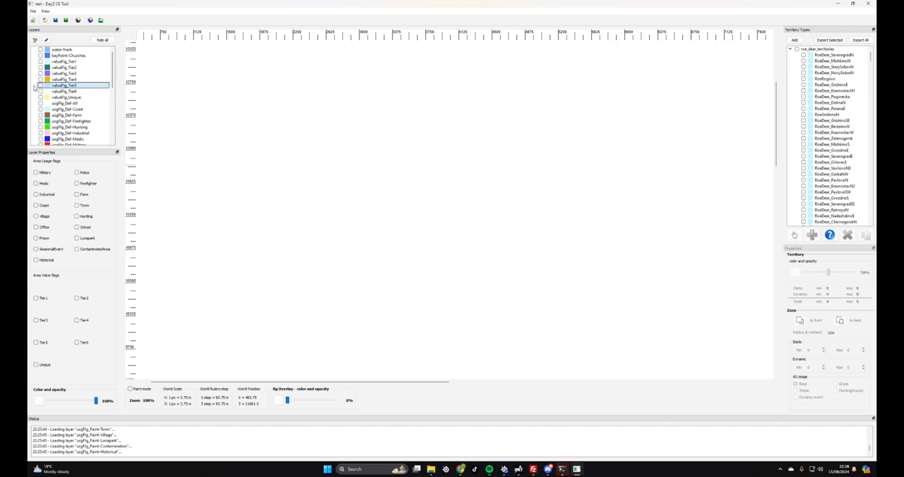
{"action": "left_click", "coordinate": [69, 80]}
{"action": "left_click", "coordinate": [69, 86]}
{"action": "left_click", "coordinate": [69, 81]}
{"action": "left_click", "coordinate": [68, 86]}
{"action": "left_click", "coordinate": [64, 91]}
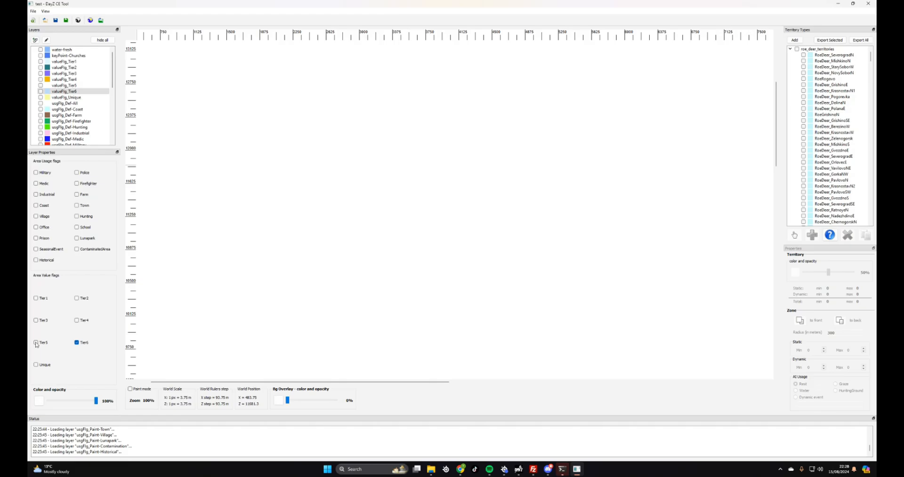
{"action": "key", "text": "Up"}
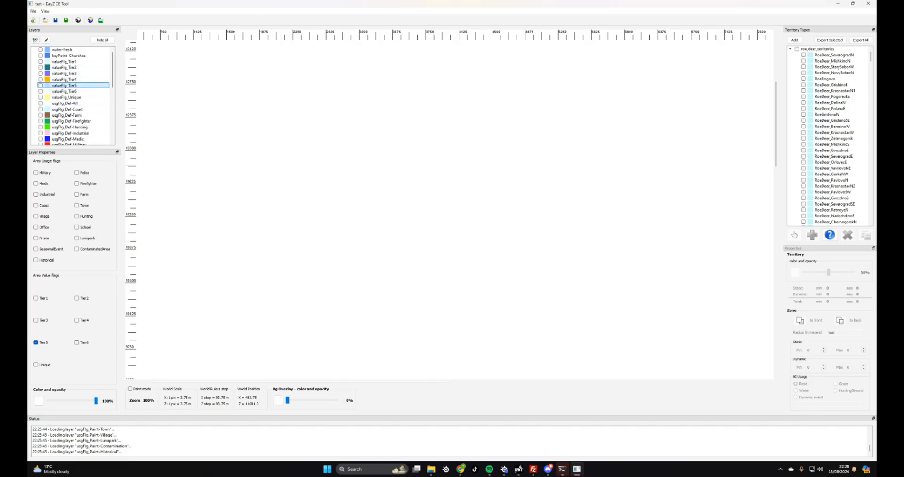
{"action": "left_click", "coordinate": [41, 401]}
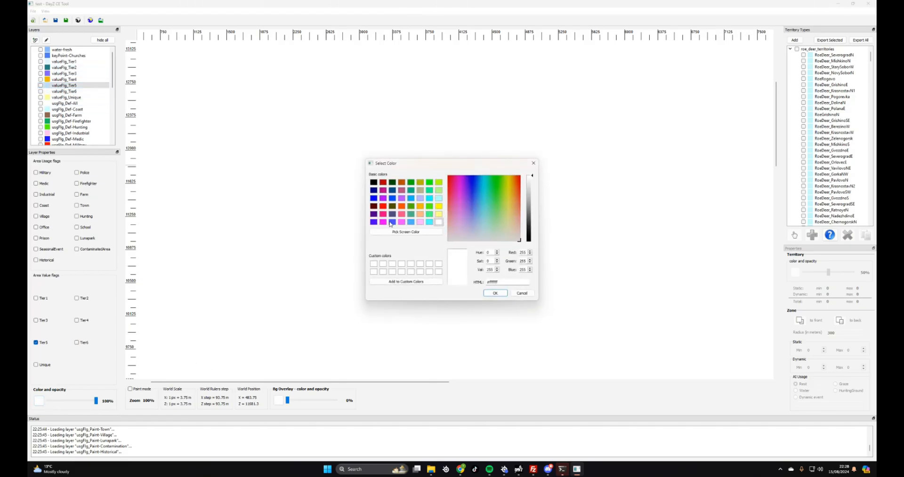
{"action": "left_click", "coordinate": [383, 222]}
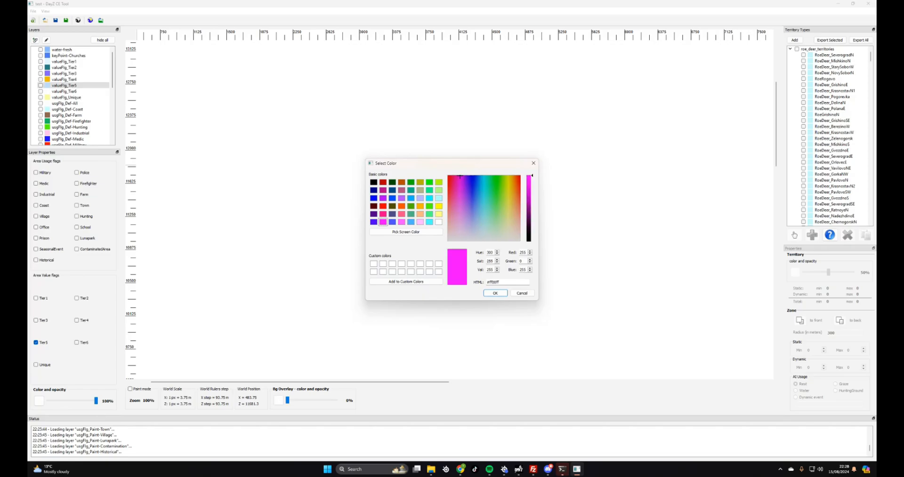
{"action": "key", "text": "Return"}
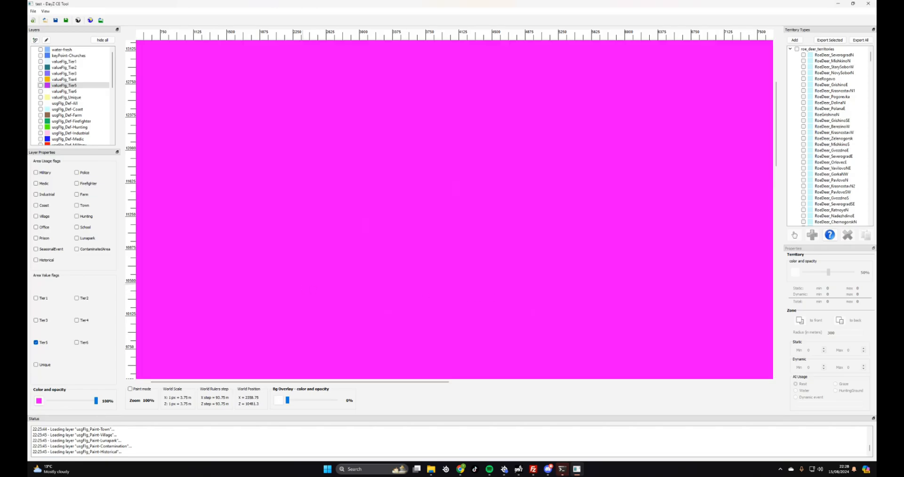
Colour valueFlg_Tier6 purple-blue (#5500ff) instead of yellow and turn on Paint mode
{"action": "left_click", "coordinate": [69, 92]}
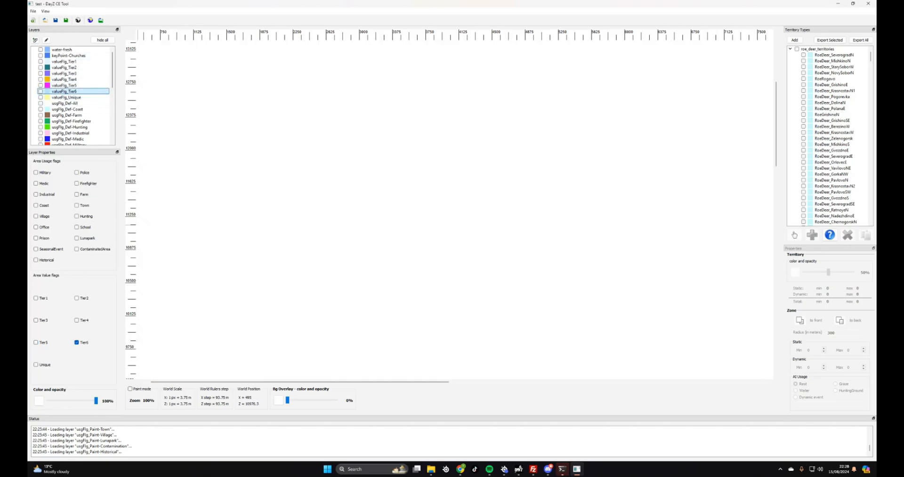
{"action": "left_click", "coordinate": [39, 401]}
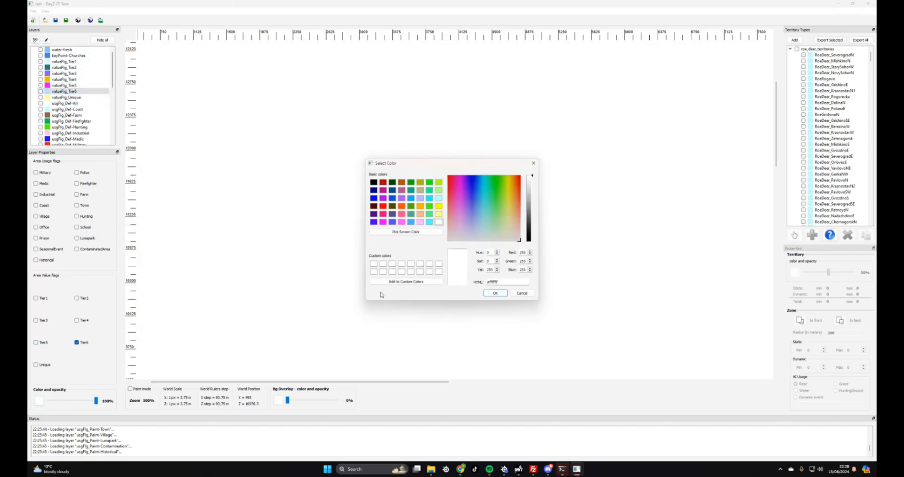
{"action": "left_click", "coordinate": [438, 207]}
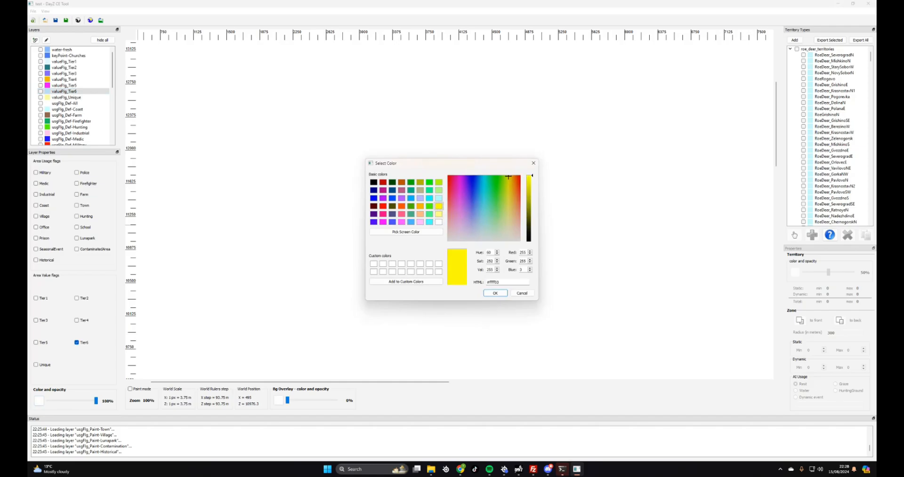
{"action": "left_click_drag", "start_coordinate": [508, 177], "coordinate": [510, 177]}
{"action": "left_click", "coordinate": [492, 293]}
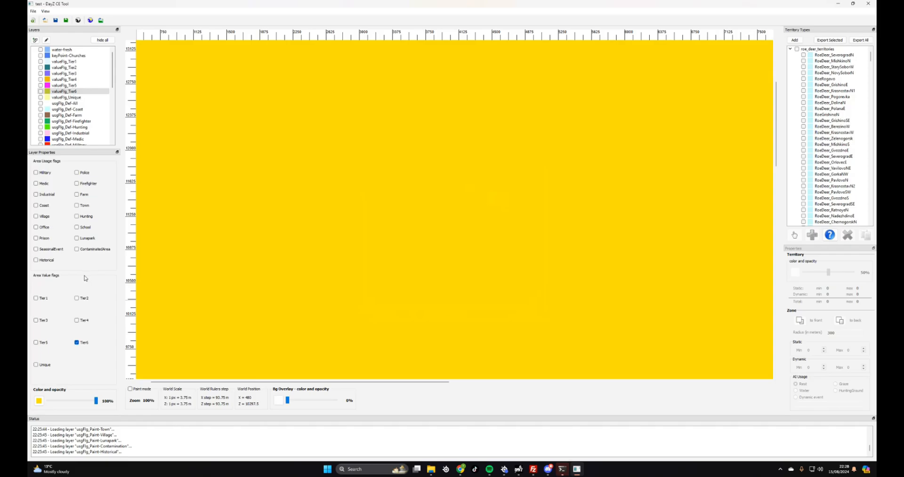
{"action": "left_click", "coordinate": [65, 92]}
{"action": "left_click", "coordinate": [38, 401]}
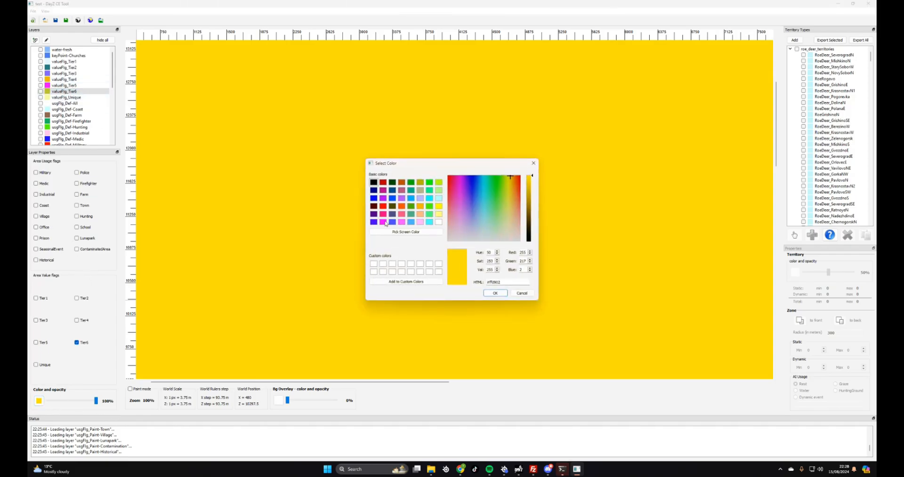
{"action": "left_click", "coordinate": [374, 222]}
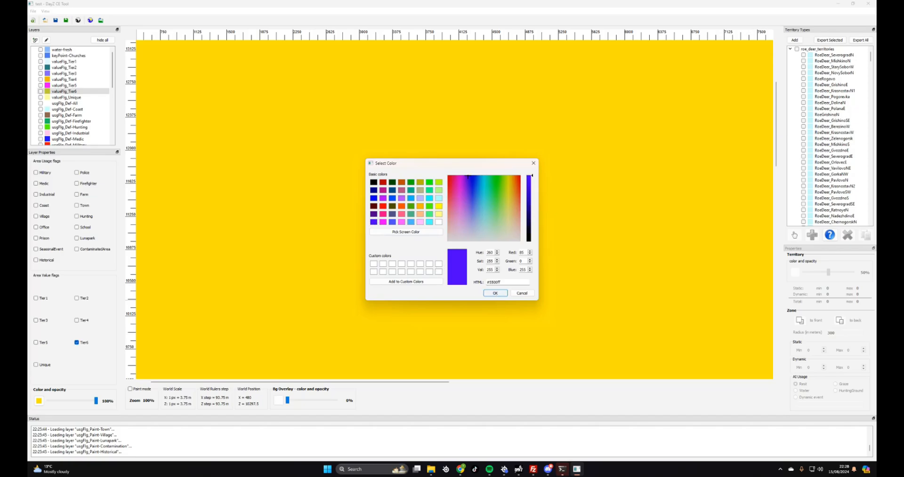
{"action": "key", "text": "Return"}
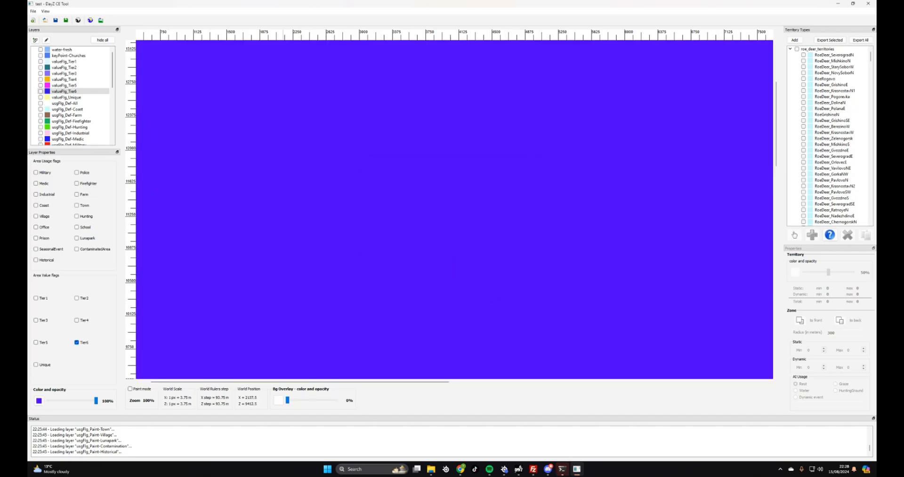
{"action": "left_click", "coordinate": [130, 389]}
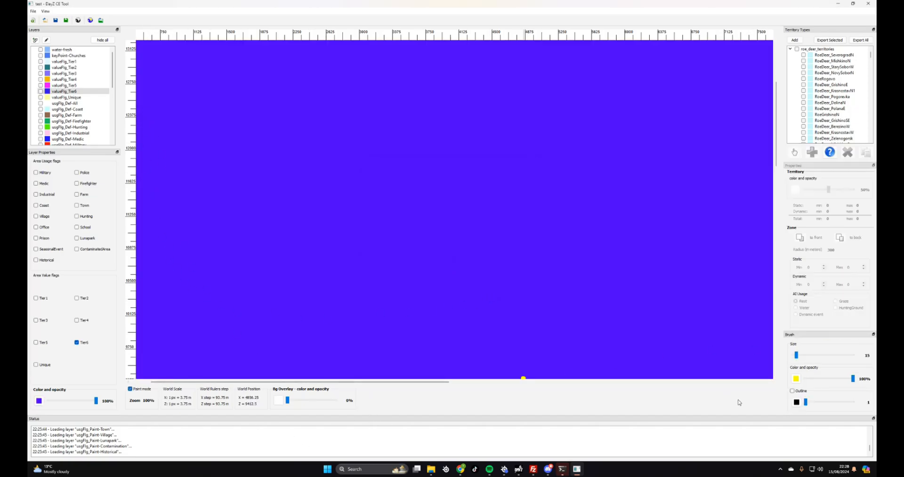
Set the brush size to 256 and erase nearly all of the purple Tier6 fill
{"action": "left_click_drag", "start_coordinate": [797, 356], "coordinate": [852, 356]}
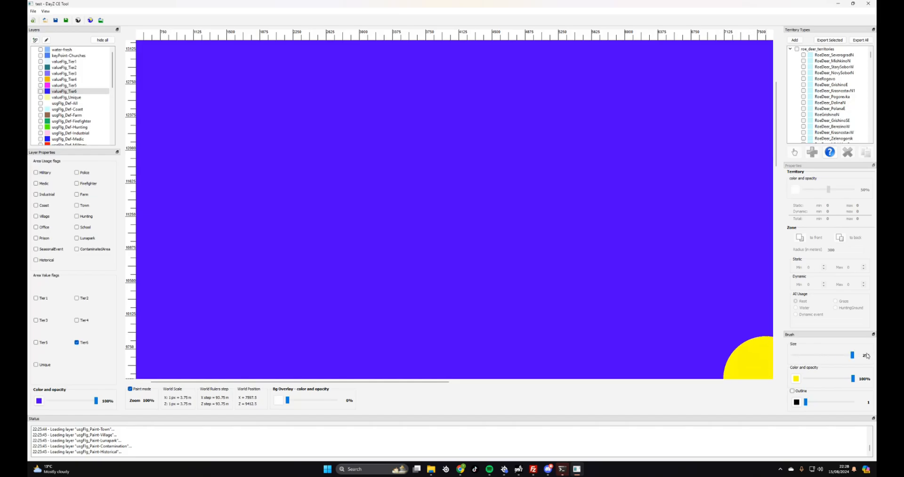
{"action": "scroll", "coordinate": [546, 242], "scroll_direction": "down", "scroll_amount": 2}
{"action": "scroll", "coordinate": [542, 242], "scroll_direction": "down", "scroll_amount": 1}
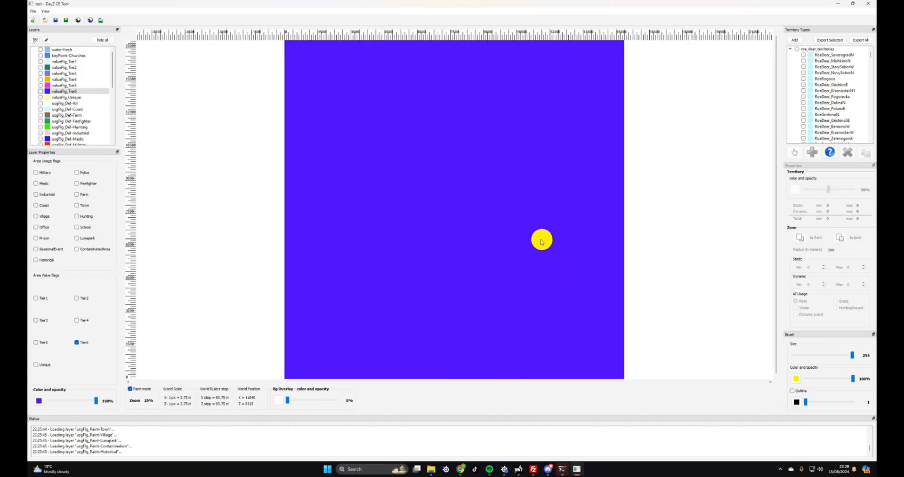
{"action": "mouse_move", "coordinate": [287, 47]}
{"action": "left_mouse_down"}
{"action": "mouse_move", "coordinate": [512, 56]}
{"action": "mouse_move", "coordinate": [620, 41]}
{"action": "mouse_move", "coordinate": [397, 37]}
{"action": "left_mouse_up"}
{"action": "mouse_move", "coordinate": [632, 54]}
{"action": "left_mouse_down"}
{"action": "mouse_move", "coordinate": [468, 80]}
{"action": "mouse_move", "coordinate": [299, 59]}
{"action": "mouse_move", "coordinate": [377, 77]}
{"action": "mouse_move", "coordinate": [325, 90]}
{"action": "mouse_move", "coordinate": [389, 128]}
{"action": "mouse_move", "coordinate": [448, 95]}
{"action": "mouse_move", "coordinate": [343, 98]}
{"action": "mouse_move", "coordinate": [597, 93]}
{"action": "mouse_move", "coordinate": [572, 113]}
{"action": "mouse_move", "coordinate": [309, 121]}
{"action": "mouse_move", "coordinate": [341, 165]}
{"action": "mouse_move", "coordinate": [355, 134]}
{"action": "mouse_move", "coordinate": [283, 124]}
{"action": "mouse_move", "coordinate": [301, 190]}
{"action": "mouse_move", "coordinate": [326, 211]}
{"action": "mouse_move", "coordinate": [285, 238]}
{"action": "mouse_move", "coordinate": [308, 300]}
{"action": "left_mouse_up"}
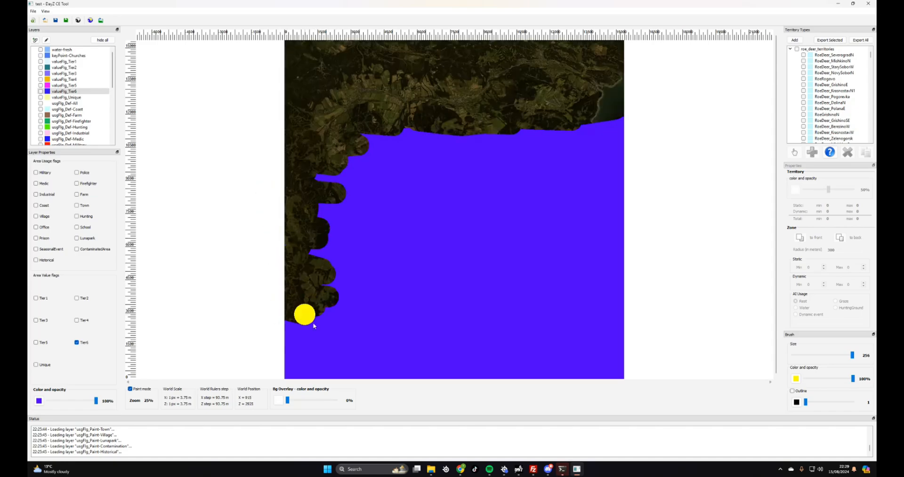
{"action": "mouse_move", "coordinate": [273, 350]}
{"action": "left_mouse_down"}
{"action": "mouse_move", "coordinate": [290, 380]}
{"action": "mouse_move", "coordinate": [319, 384]}
{"action": "mouse_move", "coordinate": [564, 389]}
{"action": "mouse_move", "coordinate": [440, 384]}
{"action": "mouse_move", "coordinate": [611, 373]}
{"action": "mouse_move", "coordinate": [407, 377]}
{"action": "mouse_move", "coordinate": [287, 365]}
{"action": "mouse_move", "coordinate": [341, 360]}
{"action": "mouse_move", "coordinate": [322, 349]}
{"action": "mouse_move", "coordinate": [334, 347]}
{"action": "mouse_move", "coordinate": [330, 333]}
{"action": "left_mouse_up"}
{"action": "mouse_move", "coordinate": [388, 309]}
{"action": "left_mouse_down"}
{"action": "mouse_move", "coordinate": [345, 315]}
{"action": "mouse_move", "coordinate": [398, 302]}
{"action": "mouse_move", "coordinate": [322, 255]}
{"action": "mouse_move", "coordinate": [339, 238]}
{"action": "mouse_move", "coordinate": [323, 195]}
{"action": "mouse_move", "coordinate": [339, 202]}
{"action": "mouse_move", "coordinate": [295, 168]}
{"action": "mouse_move", "coordinate": [361, 168]}
{"action": "mouse_move", "coordinate": [371, 127]}
{"action": "mouse_move", "coordinate": [462, 139]}
{"action": "mouse_move", "coordinate": [625, 128]}
{"action": "mouse_move", "coordinate": [546, 149]}
{"action": "mouse_move", "coordinate": [408, 146]}
{"action": "mouse_move", "coordinate": [604, 147]}
{"action": "mouse_move", "coordinate": [545, 161]}
{"action": "mouse_move", "coordinate": [416, 159]}
{"action": "mouse_move", "coordinate": [597, 170]}
{"action": "mouse_move", "coordinate": [395, 181]}
{"action": "mouse_move", "coordinate": [424, 187]}
{"action": "mouse_move", "coordinate": [599, 193]}
{"action": "mouse_move", "coordinate": [612, 184]}
{"action": "mouse_move", "coordinate": [400, 203]}
{"action": "mouse_move", "coordinate": [617, 202]}
{"action": "mouse_move", "coordinate": [410, 215]}
{"action": "mouse_move", "coordinate": [563, 227]}
{"action": "mouse_move", "coordinate": [633, 221]}
{"action": "mouse_move", "coordinate": [537, 240]}
{"action": "mouse_move", "coordinate": [397, 238]}
{"action": "mouse_move", "coordinate": [531, 250]}
{"action": "mouse_move", "coordinate": [624, 242]}
{"action": "mouse_move", "coordinate": [482, 260]}
{"action": "mouse_move", "coordinate": [390, 257]}
{"action": "mouse_move", "coordinate": [391, 294]}
{"action": "left_mouse_up"}
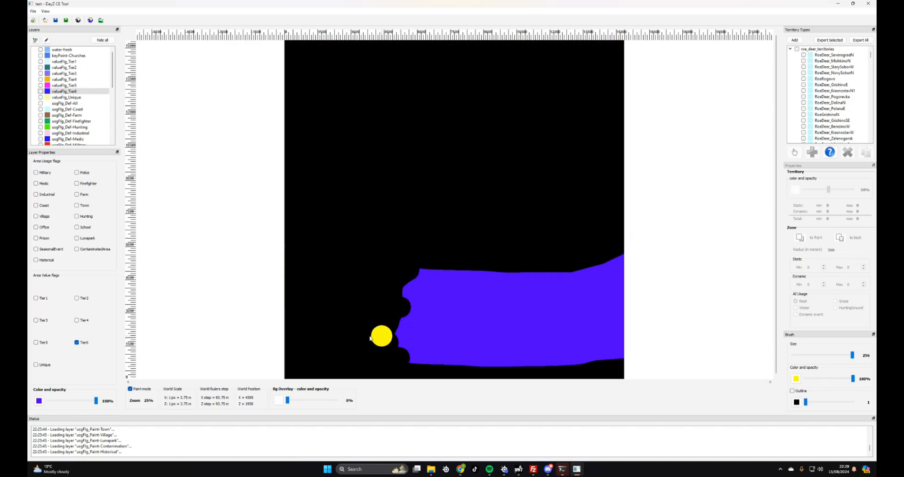
{"action": "mouse_move", "coordinate": [386, 346]}
{"action": "left_mouse_down"}
{"action": "mouse_move", "coordinate": [444, 364]}
{"action": "mouse_move", "coordinate": [541, 372]}
{"action": "mouse_move", "coordinate": [608, 362]}
{"action": "mouse_move", "coordinate": [404, 348]}
{"action": "mouse_move", "coordinate": [625, 343]}
{"action": "mouse_move", "coordinate": [473, 327]}
{"action": "mouse_move", "coordinate": [403, 331]}
{"action": "mouse_move", "coordinate": [414, 317]}
{"action": "left_mouse_up"}
{"action": "mouse_move", "coordinate": [483, 316]}
{"action": "left_mouse_down"}
{"action": "mouse_move", "coordinate": [612, 326]}
{"action": "mouse_move", "coordinate": [414, 301]}
{"action": "mouse_move", "coordinate": [426, 283]}
{"action": "mouse_move", "coordinate": [439, 289]}
{"action": "left_mouse_up"}
{"action": "left_click_drag", "start_coordinate": [496, 291], "coordinate": [618, 298]}
{"action": "mouse_move", "coordinate": [619, 265]}
{"action": "left_mouse_down"}
{"action": "mouse_move", "coordinate": [594, 280]}
{"action": "mouse_move", "coordinate": [436, 276]}
{"action": "mouse_move", "coordinate": [604, 268]}
{"action": "mouse_move", "coordinate": [325, 344]}
{"action": "mouse_move", "coordinate": [289, 377]}
{"action": "mouse_move", "coordinate": [298, 402]}
{"action": "left_mouse_up"}
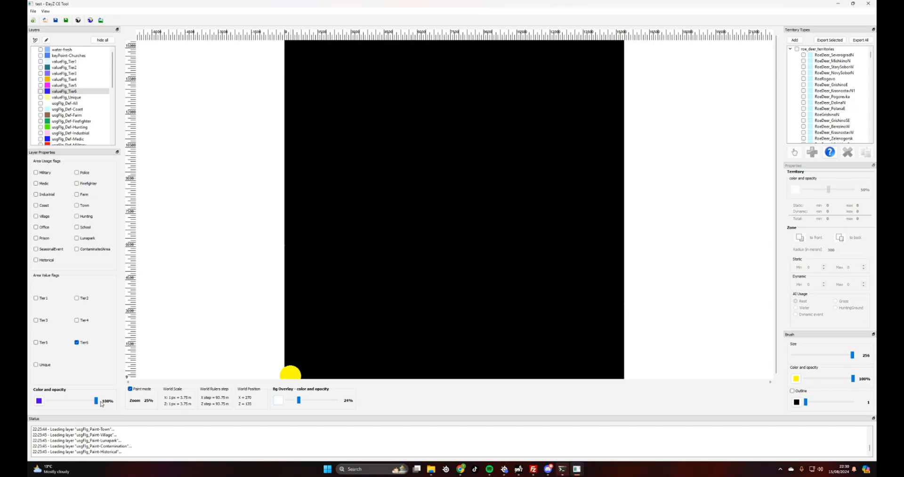
Lower the Tier6 layer opacity to 13% and select the valueFlg_Tier5 layer
{"action": "left_click_drag", "start_coordinate": [96, 401], "coordinate": [54, 401]}
{"action": "left_click", "coordinate": [551, 347]}
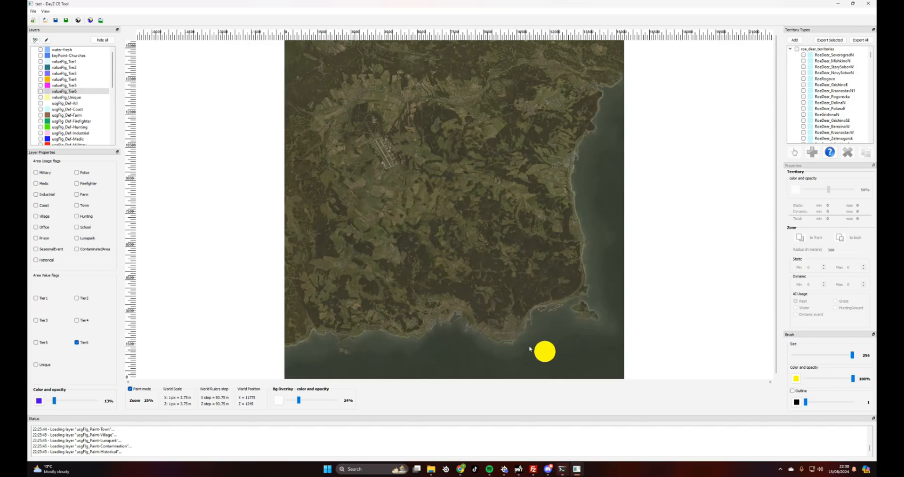
{"action": "left_click", "coordinate": [71, 85]}
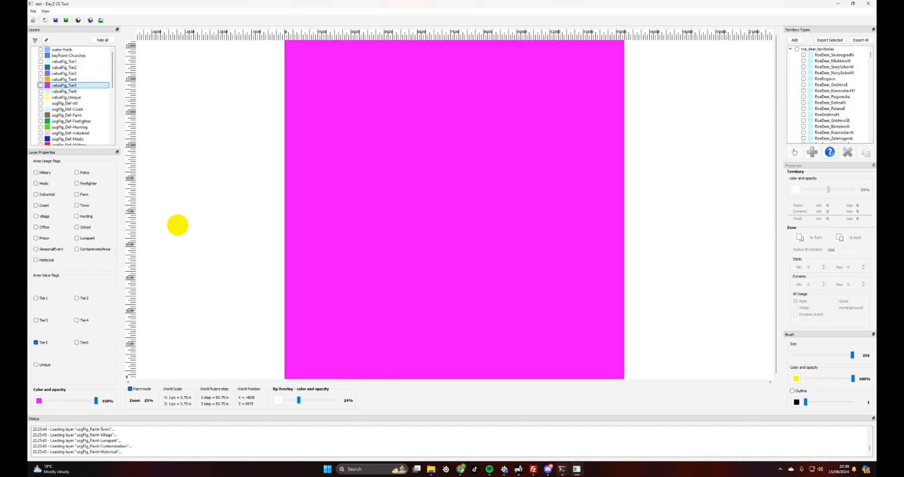
Erase the magenta Tier5 fill across the top, middle and bottom of the map
{"action": "mouse_move", "coordinate": [322, 46]}
{"action": "left_mouse_down"}
{"action": "mouse_move", "coordinate": [612, 45]}
{"action": "mouse_move", "coordinate": [278, 59]}
{"action": "mouse_move", "coordinate": [349, 92]}
{"action": "mouse_move", "coordinate": [303, 146]}
{"action": "mouse_move", "coordinate": [278, 234]}
{"action": "mouse_move", "coordinate": [277, 281]}
{"action": "mouse_move", "coordinate": [321, 310]}
{"action": "mouse_move", "coordinate": [248, 294]}
{"action": "mouse_move", "coordinate": [261, 306]}
{"action": "mouse_move", "coordinate": [276, 375]}
{"action": "mouse_move", "coordinate": [315, 385]}
{"action": "mouse_move", "coordinate": [397, 370]}
{"action": "mouse_move", "coordinate": [607, 376]}
{"action": "mouse_move", "coordinate": [370, 351]}
{"action": "mouse_move", "coordinate": [405, 343]}
{"action": "mouse_move", "coordinate": [573, 359]}
{"action": "mouse_move", "coordinate": [593, 343]}
{"action": "mouse_move", "coordinate": [631, 343]}
{"action": "mouse_move", "coordinate": [347, 329]}
{"action": "mouse_move", "coordinate": [440, 309]}
{"action": "mouse_move", "coordinate": [394, 270]}
{"action": "mouse_move", "coordinate": [362, 302]}
{"action": "mouse_move", "coordinate": [313, 256]}
{"action": "mouse_move", "coordinate": [342, 218]}
{"action": "mouse_move", "coordinate": [317, 153]}
{"action": "mouse_move", "coordinate": [338, 139]}
{"action": "mouse_move", "coordinate": [299, 118]}
{"action": "mouse_move", "coordinate": [339, 66]}
{"action": "mouse_move", "coordinate": [635, 54]}
{"action": "mouse_move", "coordinate": [653, 81]}
{"action": "mouse_move", "coordinate": [476, 85]}
{"action": "mouse_move", "coordinate": [517, 120]}
{"action": "mouse_move", "coordinate": [408, 97]}
{"action": "mouse_move", "coordinate": [510, 111]}
{"action": "mouse_move", "coordinate": [479, 100]}
{"action": "mouse_move", "coordinate": [546, 102]}
{"action": "mouse_move", "coordinate": [532, 129]}
{"action": "left_mouse_up"}
{"action": "mouse_move", "coordinate": [579, 129]}
{"action": "left_mouse_down"}
{"action": "mouse_move", "coordinate": [425, 147]}
{"action": "mouse_move", "coordinate": [335, 143]}
{"action": "mouse_move", "coordinate": [372, 113]}
{"action": "left_mouse_up"}
{"action": "mouse_move", "coordinate": [486, 133]}
{"action": "left_mouse_down"}
{"action": "mouse_move", "coordinate": [353, 175]}
{"action": "mouse_move", "coordinate": [409, 207]}
{"action": "mouse_move", "coordinate": [387, 205]}
{"action": "mouse_move", "coordinate": [452, 222]}
{"action": "mouse_move", "coordinate": [358, 234]}
{"action": "mouse_move", "coordinate": [558, 325]}
{"action": "mouse_move", "coordinate": [622, 321]}
{"action": "left_mouse_up"}
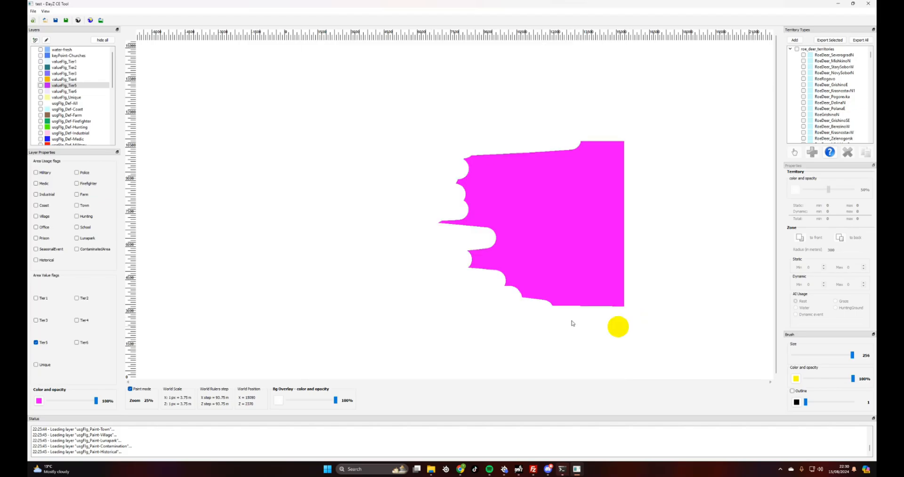
{"action": "mouse_move", "coordinate": [532, 296]}
{"action": "left_mouse_down"}
{"action": "mouse_move", "coordinate": [616, 294]}
{"action": "mouse_move", "coordinate": [504, 260]}
{"action": "mouse_move", "coordinate": [427, 210]}
{"action": "mouse_move", "coordinate": [441, 225]}
{"action": "mouse_move", "coordinate": [457, 200]}
{"action": "mouse_move", "coordinate": [516, 171]}
{"action": "mouse_move", "coordinate": [517, 155]}
{"action": "mouse_move", "coordinate": [592, 147]}
{"action": "mouse_move", "coordinate": [621, 158]}
{"action": "mouse_move", "coordinate": [624, 178]}
{"action": "mouse_move", "coordinate": [611, 192]}
{"action": "mouse_move", "coordinate": [634, 197]}
{"action": "mouse_move", "coordinate": [533, 218]}
{"action": "mouse_move", "coordinate": [622, 212]}
{"action": "mouse_move", "coordinate": [594, 235]}
{"action": "mouse_move", "coordinate": [610, 237]}
{"action": "mouse_move", "coordinate": [574, 253]}
{"action": "mouse_move", "coordinate": [632, 262]}
{"action": "mouse_move", "coordinate": [586, 269]}
{"action": "mouse_move", "coordinate": [634, 285]}
{"action": "mouse_move", "coordinate": [606, 253]}
{"action": "mouse_move", "coordinate": [529, 268]}
{"action": "mouse_move", "coordinate": [305, 399]}
{"action": "left_mouse_up"}
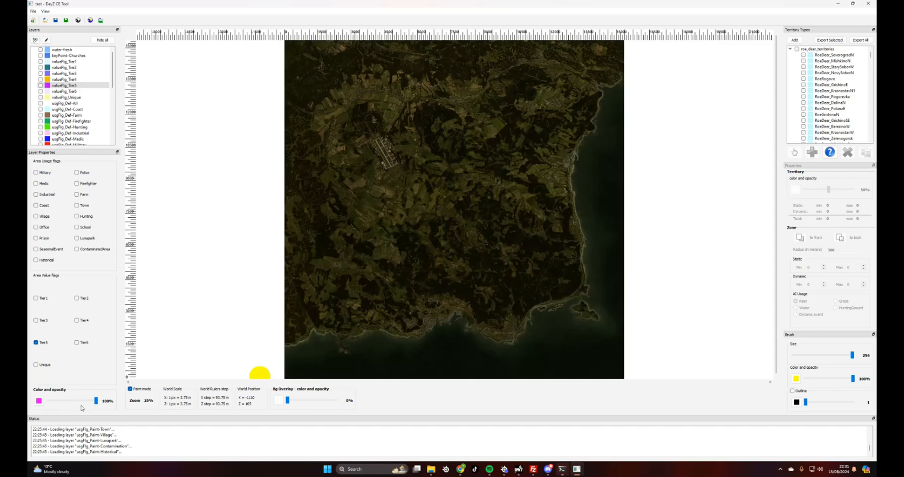
Check for leftover Tier5 paint, set opacity to 64%, and erase the remaining south-coast magenta blobs
{"action": "left_click_drag", "start_coordinate": [96, 401], "coordinate": [72, 401]}
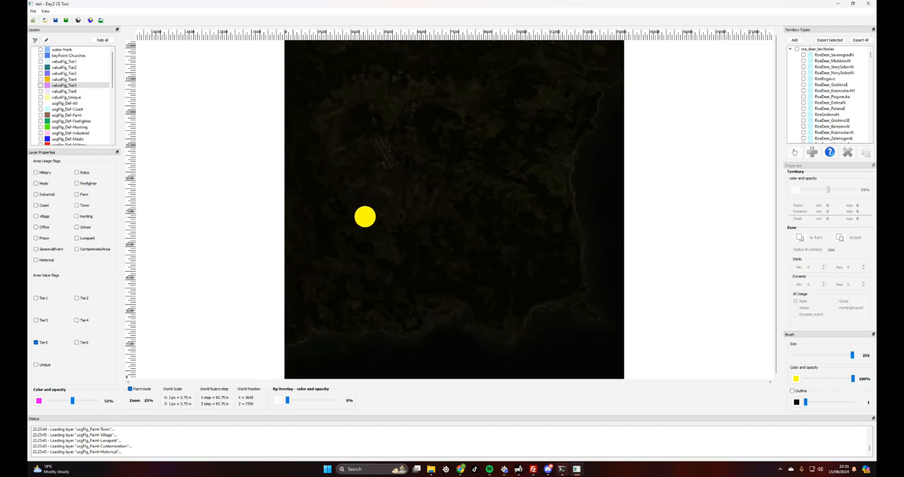
{"action": "mouse_move", "coordinate": [287, 400]}
{"action": "left_mouse_down"}
{"action": "mouse_move", "coordinate": [339, 401]}
{"action": "mouse_move", "coordinate": [287, 401]}
{"action": "left_mouse_up"}
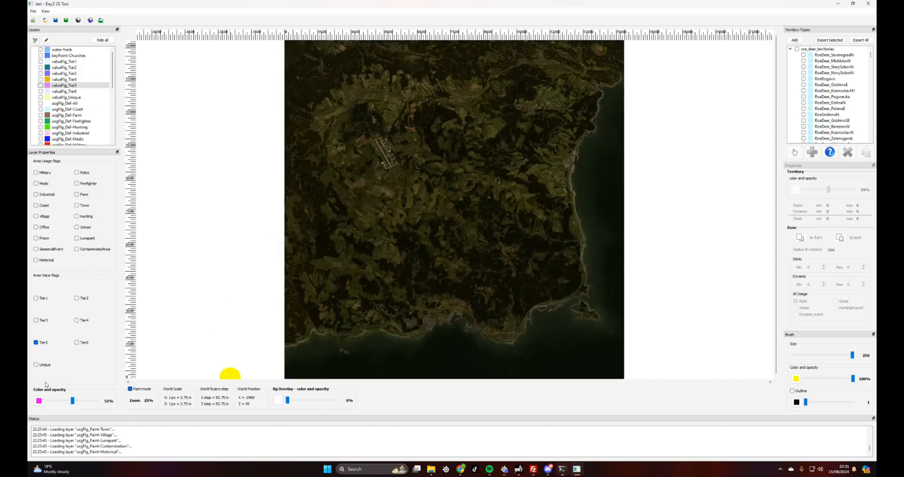
{"action": "left_click_drag", "start_coordinate": [73, 401], "coordinate": [38, 401]}
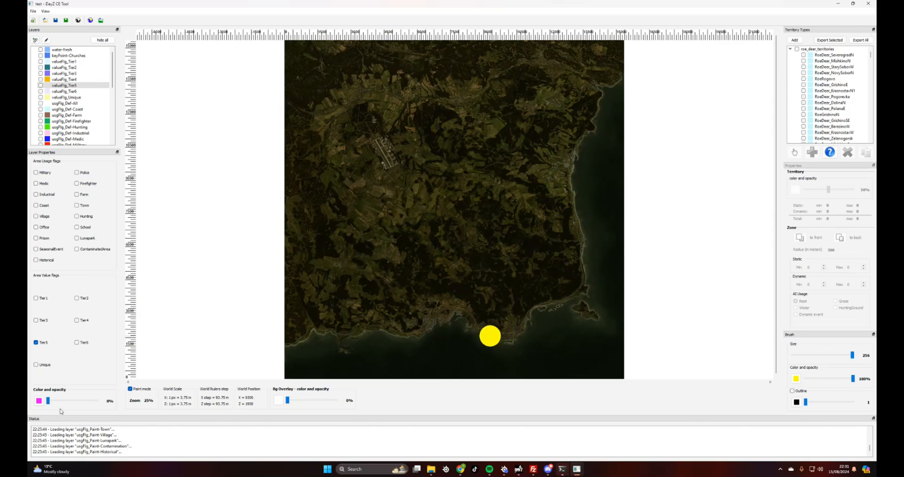
{"action": "left_click_drag", "start_coordinate": [48, 401], "coordinate": [79, 402]}
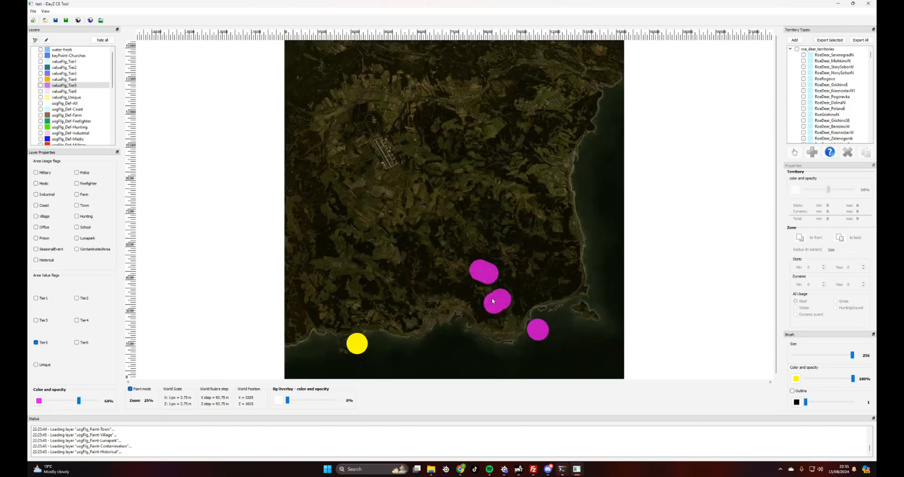
{"action": "mouse_move", "coordinate": [499, 271]}
{"action": "right_mouse_down"}
{"action": "mouse_move", "coordinate": [516, 280]}
{"action": "mouse_move", "coordinate": [481, 308]}
{"action": "mouse_move", "coordinate": [547, 341]}
{"action": "right_mouse_up"}
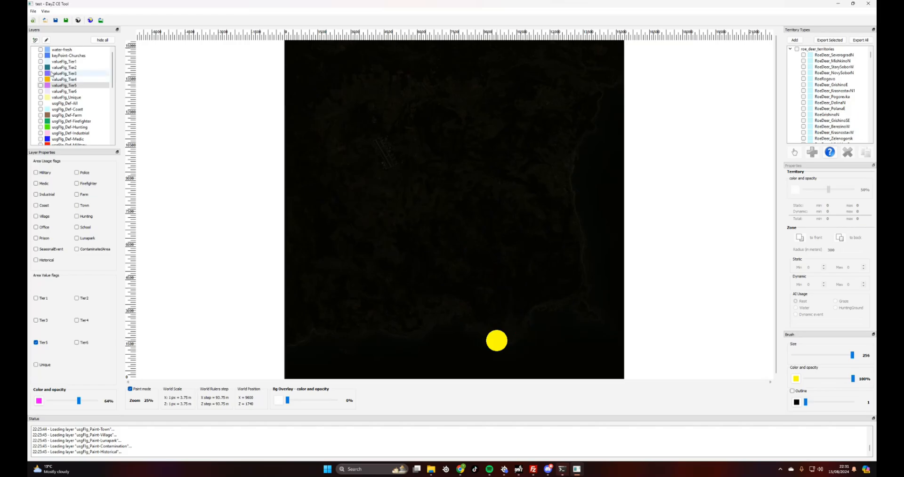
Select valueFlg_Tier2 and show the Tier1 to Tier4 layers, leaving Tier5 hidden
{"action": "left_click", "coordinate": [65, 61]}
{"action": "left_click", "coordinate": [65, 67]}
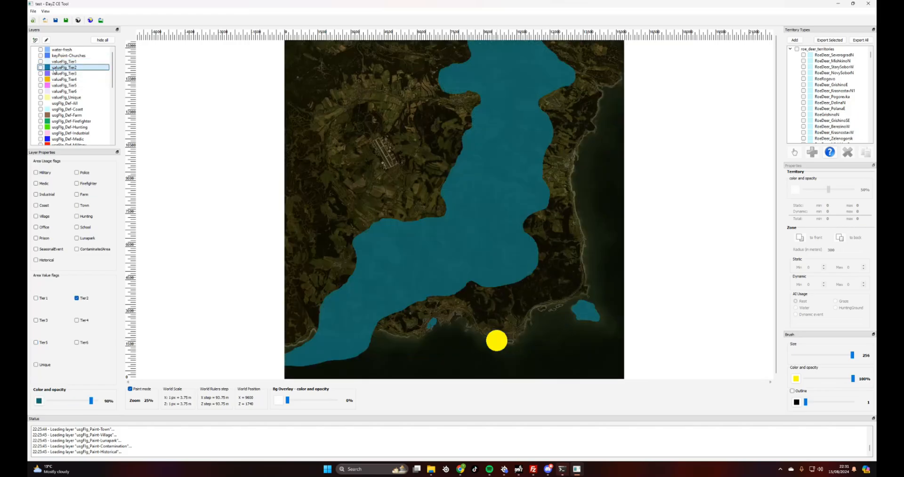
{"action": "left_click", "coordinate": [41, 61]}
{"action": "left_click", "coordinate": [41, 67]}
{"action": "left_click", "coordinate": [40, 73]}
{"action": "left_click", "coordinate": [40, 79]}
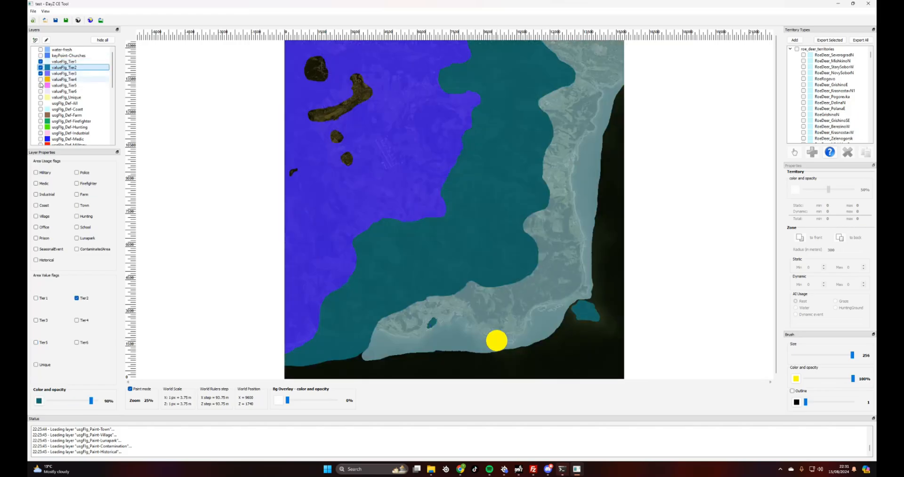
{"action": "left_click", "coordinate": [41, 85]}
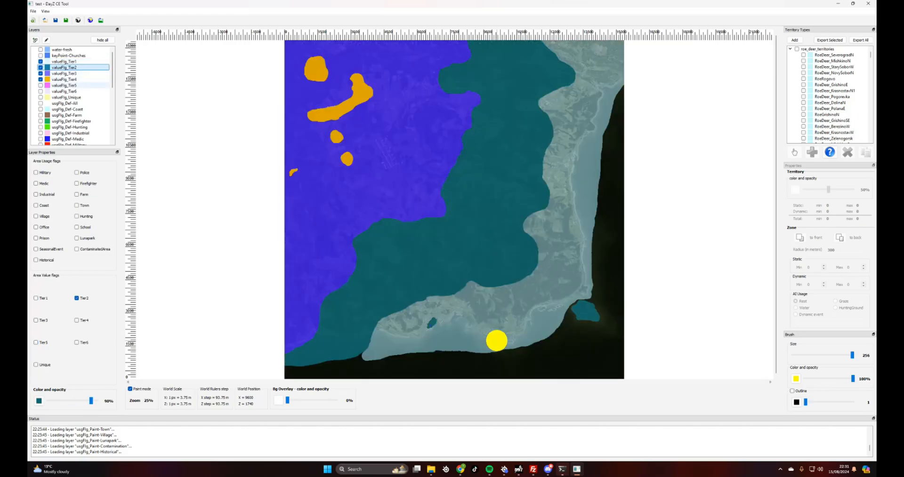
{"action": "left_click", "coordinate": [41, 85]}
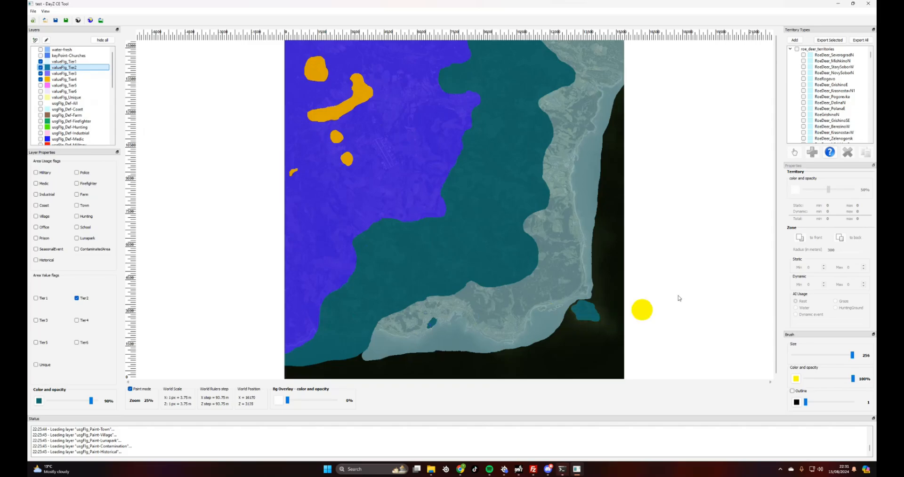
With a smaller brush, erase the teal Tier2 patch around the small south-east island
{"action": "left_click_drag", "start_coordinate": [851, 358], "coordinate": [829, 357]}
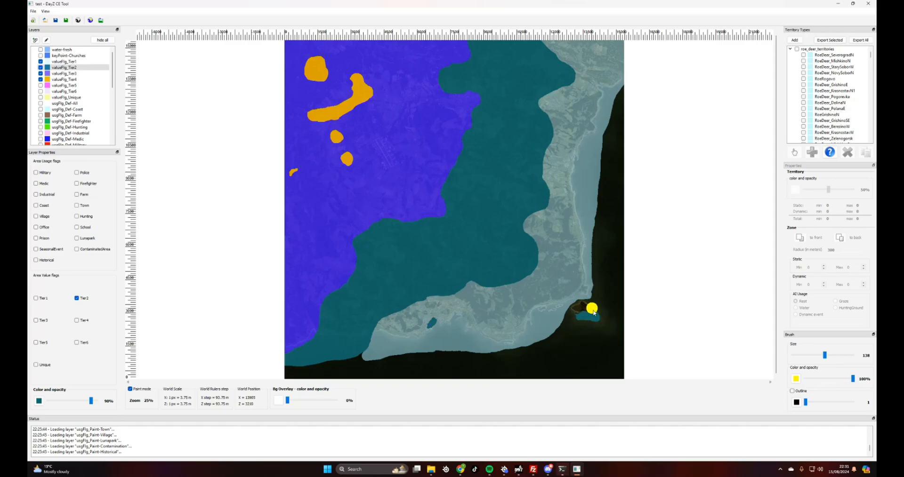
{"action": "mouse_move", "coordinate": [598, 317]}
{"action": "right_mouse_down"}
{"action": "mouse_move", "coordinate": [575, 318]}
{"action": "mouse_move", "coordinate": [588, 314]}
{"action": "right_mouse_up"}
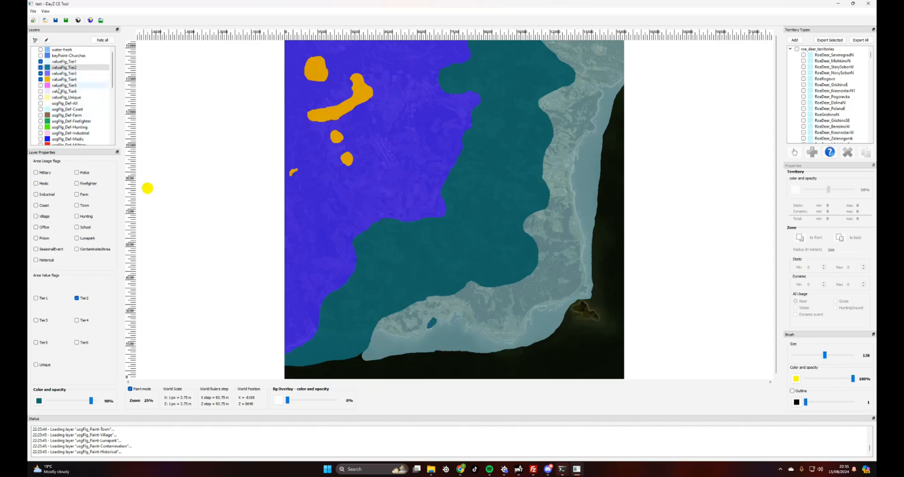
{"action": "left_click", "coordinate": [41, 80]}
{"action": "left_click", "coordinate": [41, 74]}
Re-show Tier3 and Tier4, then paint Tier5 over the south-east coastal dark spot
{"action": "left_click", "coordinate": [41, 74]}
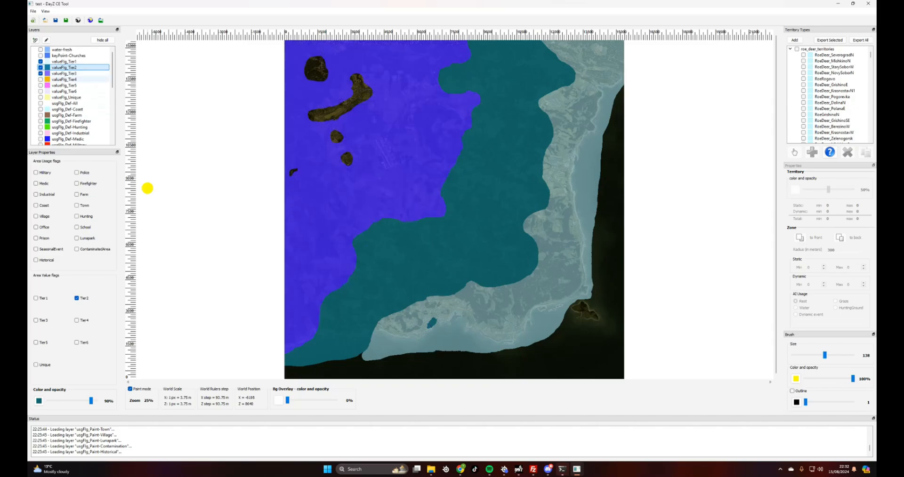
{"action": "left_click", "coordinate": [41, 80]}
{"action": "left_click", "coordinate": [59, 86]}
{"action": "left_click", "coordinate": [41, 86]}
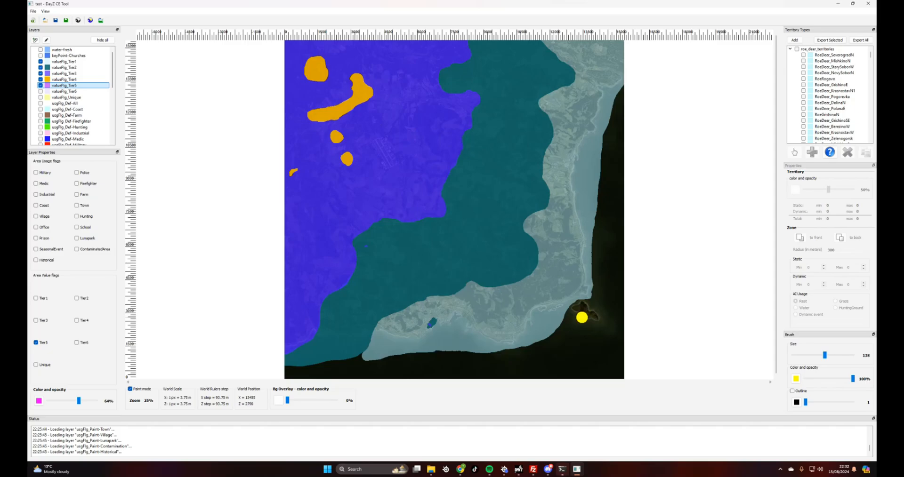
{"action": "left_click_drag", "start_coordinate": [582, 318], "coordinate": [596, 318]}
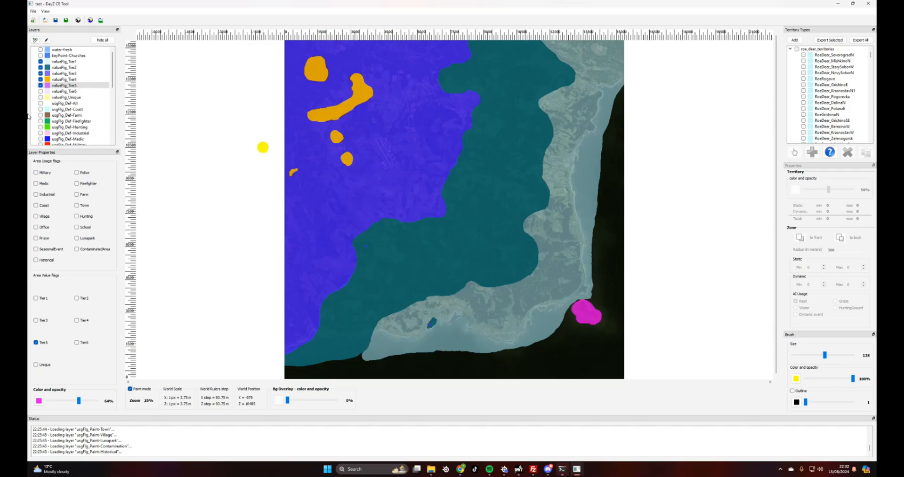
Paint Tier5 on a small dark spot, the orange blob's top, and near the western edge
{"action": "left_click", "coordinate": [64, 74]}
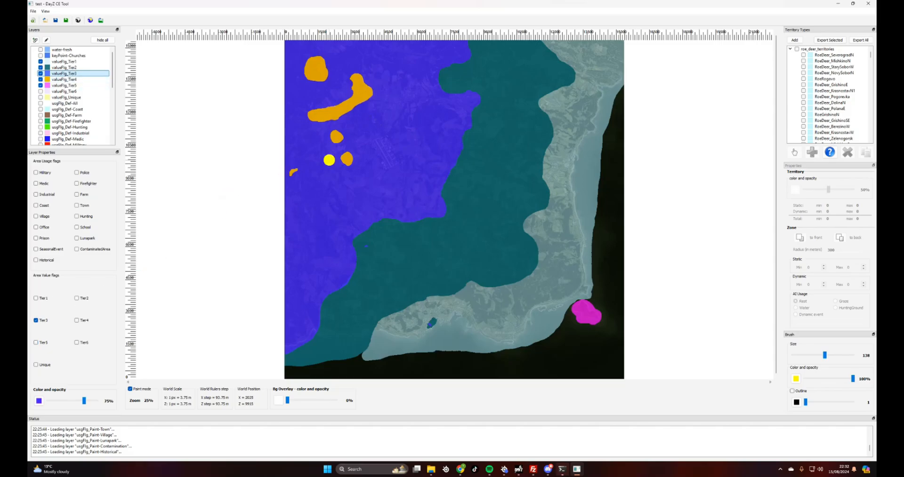
{"action": "left_click", "coordinate": [374, 120]}
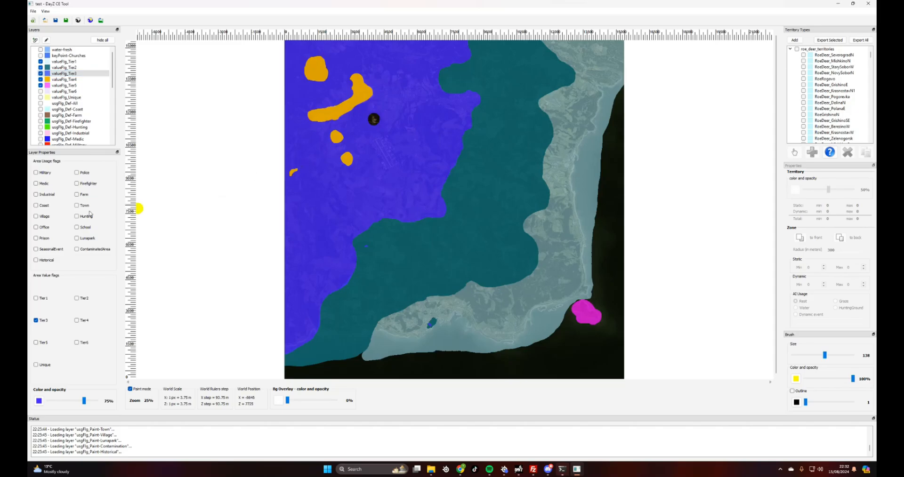
{"action": "left_click", "coordinate": [64, 85]}
{"action": "left_click", "coordinate": [374, 118]}
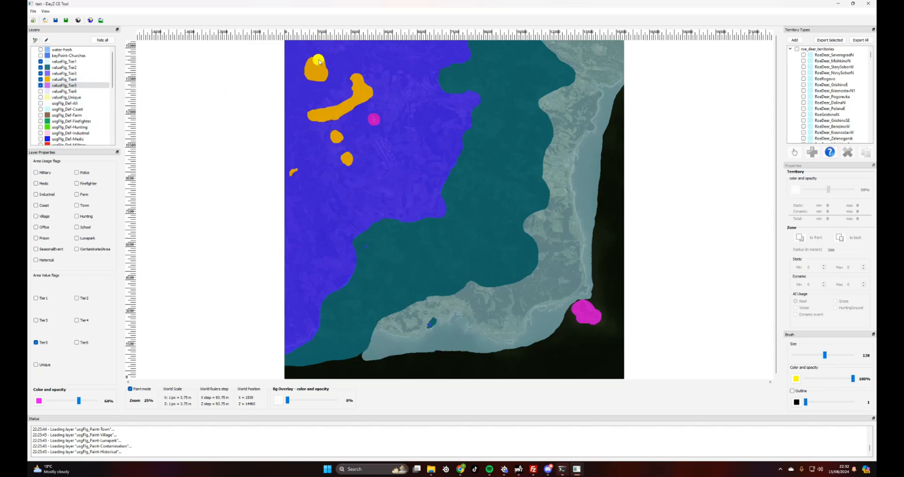
{"action": "left_click_drag", "start_coordinate": [311, 65], "coordinate": [310, 73]}
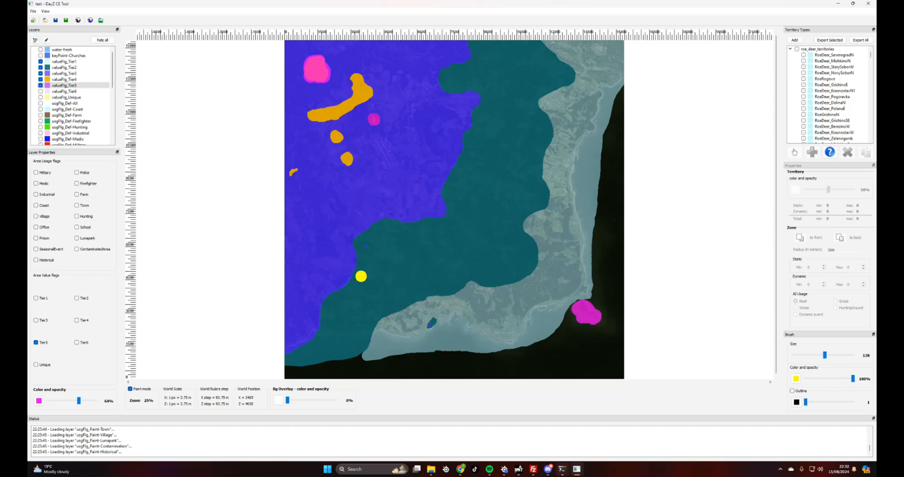
{"action": "scroll", "coordinate": [345, 264], "scroll_direction": "up", "scroll_amount": 2}
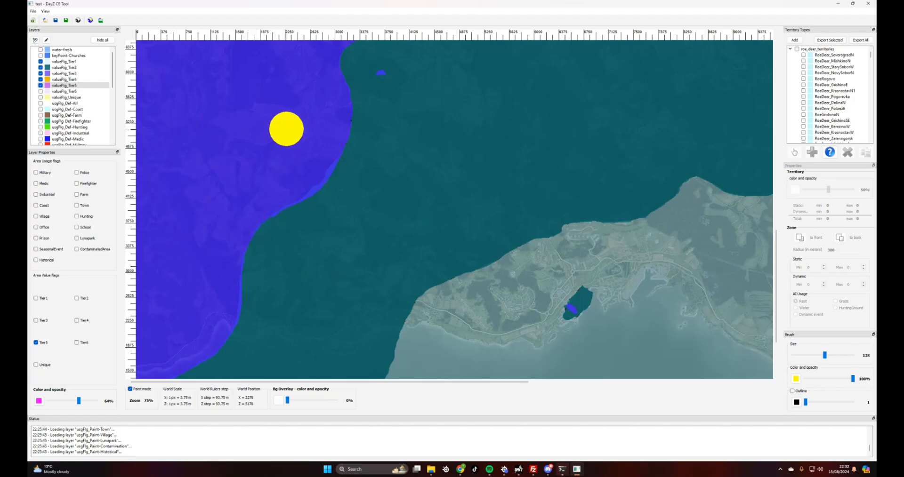
{"action": "left_click_drag", "start_coordinate": [290, 131], "coordinate": [306, 127]}
{"action": "scroll", "coordinate": [389, 207], "scroll_direction": "down", "scroll_amount": 2}
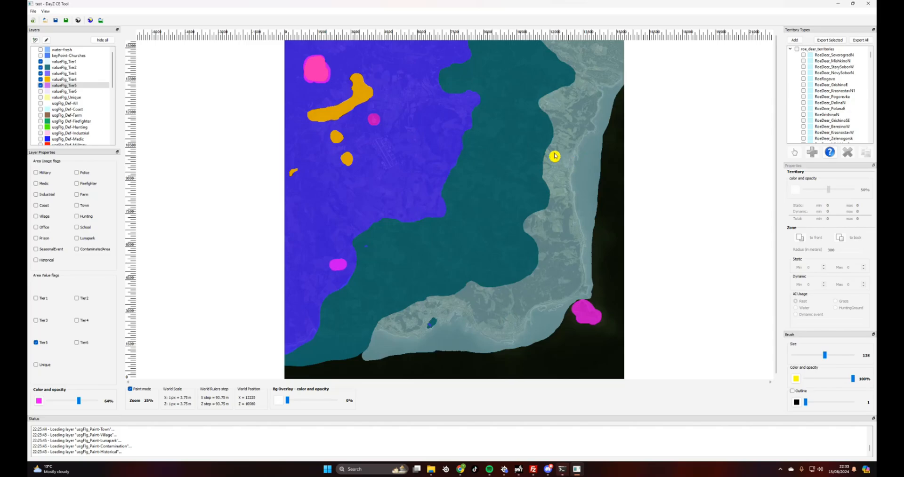
Show and select valueFlg_Tier6, then paint Tier6 on the north-east coast and south-east corner
{"action": "left_click", "coordinate": [40, 92]}
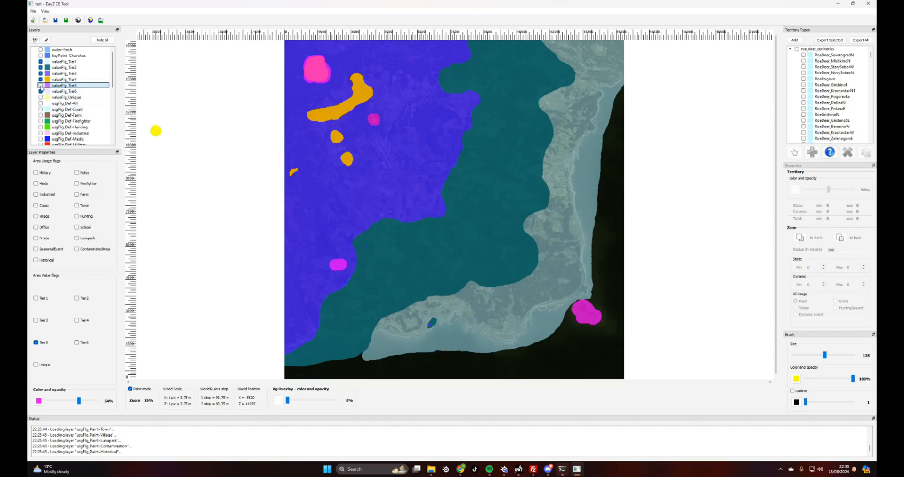
{"action": "left_click", "coordinate": [63, 92]}
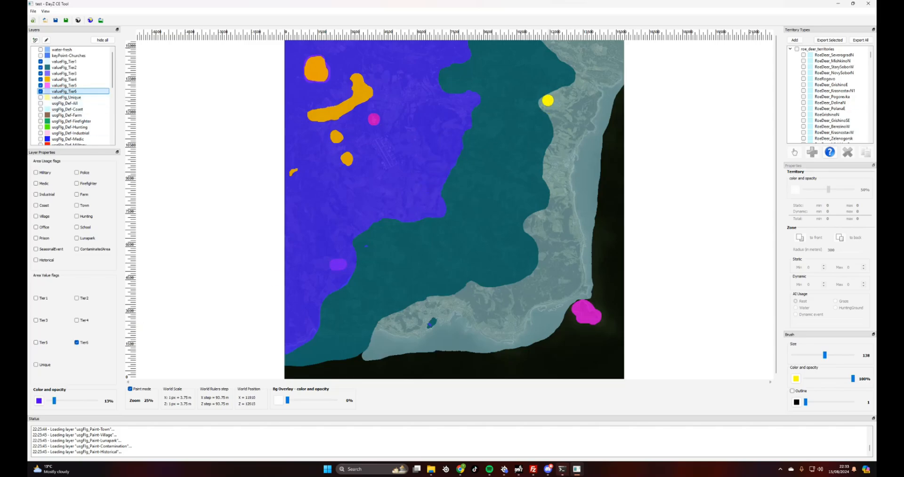
{"action": "left_click", "coordinate": [548, 101]}
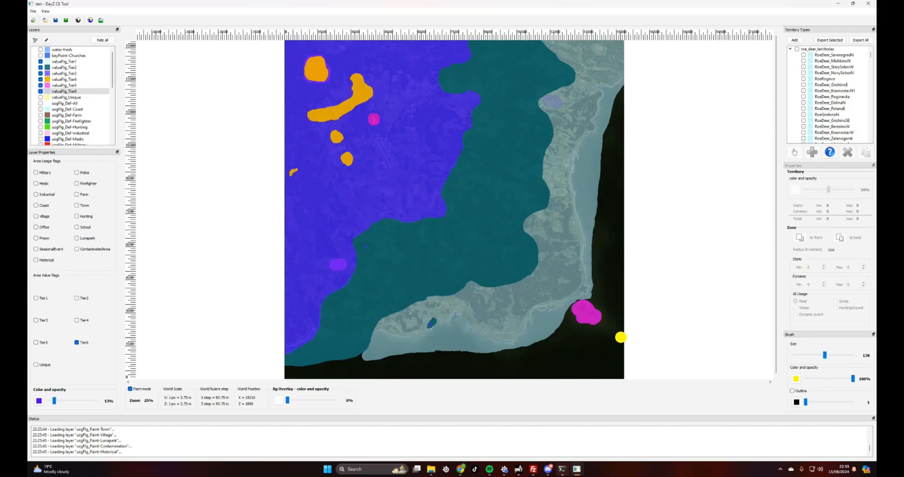
{"action": "mouse_move", "coordinate": [621, 337]}
{"action": "left_mouse_down"}
{"action": "mouse_move", "coordinate": [572, 342]}
{"action": "mouse_move", "coordinate": [574, 368]}
{"action": "mouse_move", "coordinate": [619, 373]}
{"action": "left_mouse_up"}
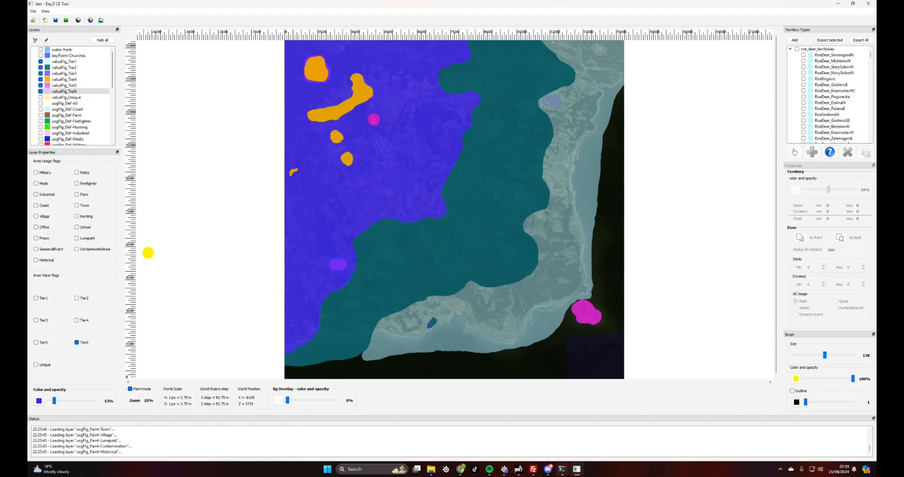
{"action": "left_click", "coordinate": [60, 92]}
Erase the south-coast town's Tier2 paint, then paint the town as Tier6 with brush size 37
{"action": "left_click", "coordinate": [64, 68]}
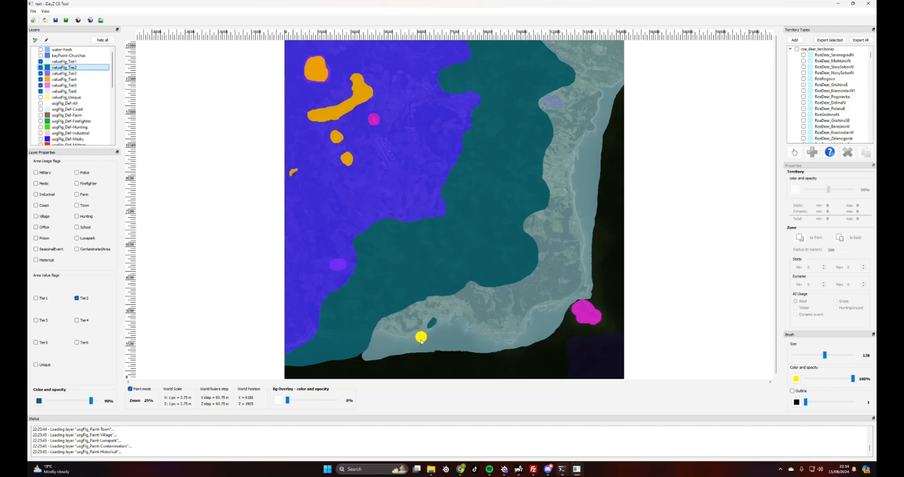
{"action": "right_click_drag", "start_coordinate": [428, 325], "coordinate": [432, 319]}
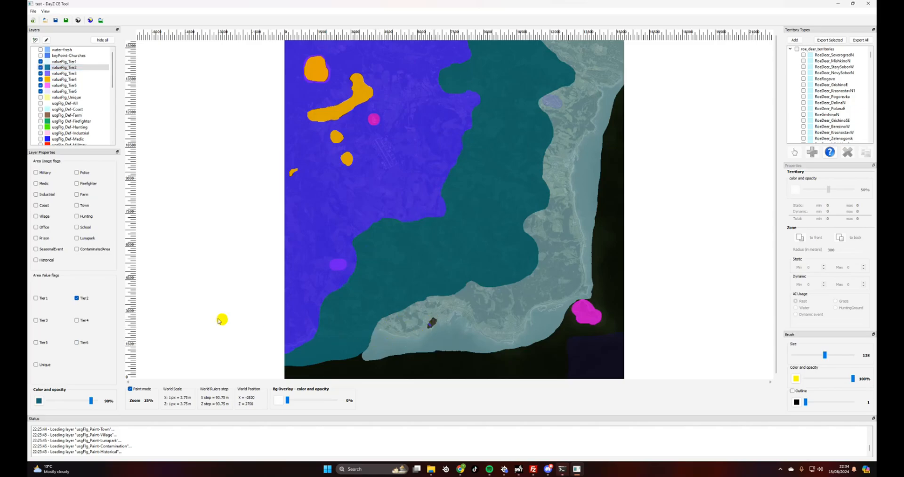
{"action": "left_click_drag", "start_coordinate": [827, 357], "coordinate": [802, 356]}
{"action": "scroll", "coordinate": [431, 326], "scroll_direction": "up", "scroll_amount": 2}
{"action": "scroll", "coordinate": [430, 326], "scroll_direction": "up", "scroll_amount": 2}
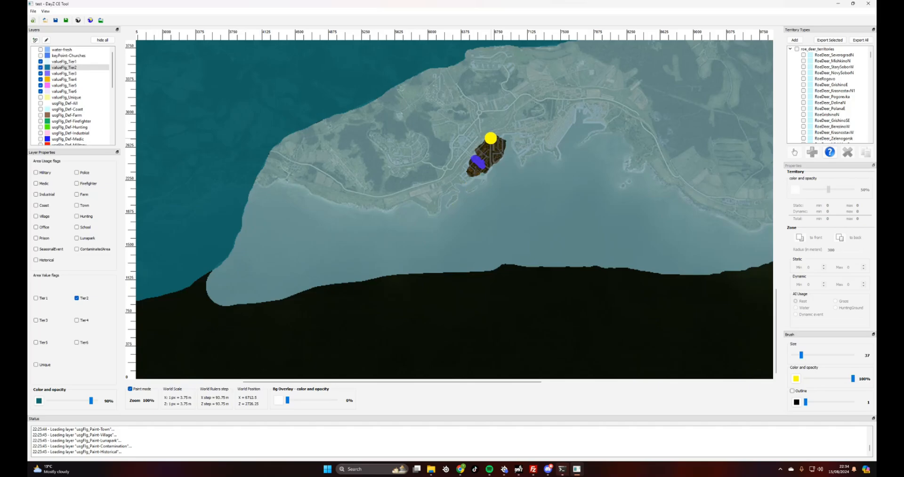
{"action": "left_click", "coordinate": [65, 91]}
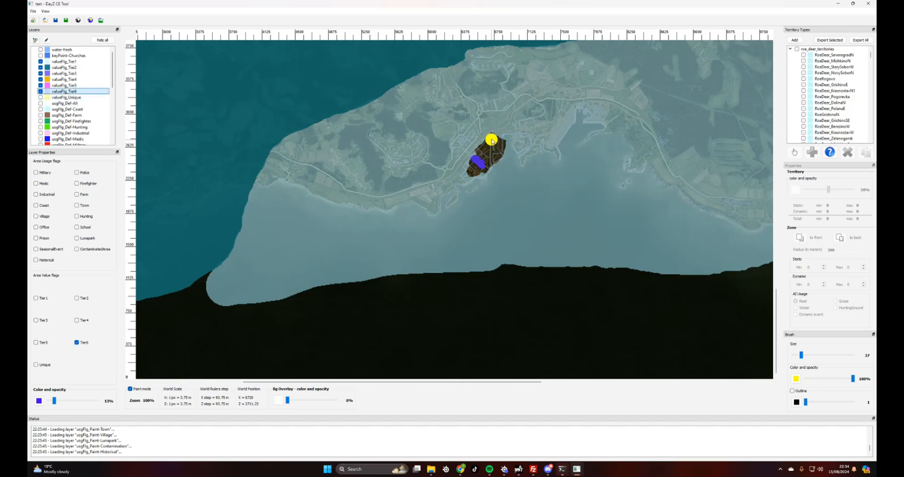
{"action": "mouse_move", "coordinate": [491, 141]}
{"action": "left_mouse_down"}
{"action": "mouse_move", "coordinate": [502, 146]}
{"action": "mouse_move", "coordinate": [473, 173]}
{"action": "mouse_move", "coordinate": [489, 139]}
{"action": "mouse_move", "coordinate": [487, 158]}
{"action": "mouse_move", "coordinate": [500, 165]}
{"action": "mouse_move", "coordinate": [487, 153]}
{"action": "mouse_move", "coordinate": [489, 161]}
{"action": "mouse_move", "coordinate": [503, 159]}
{"action": "left_mouse_up"}
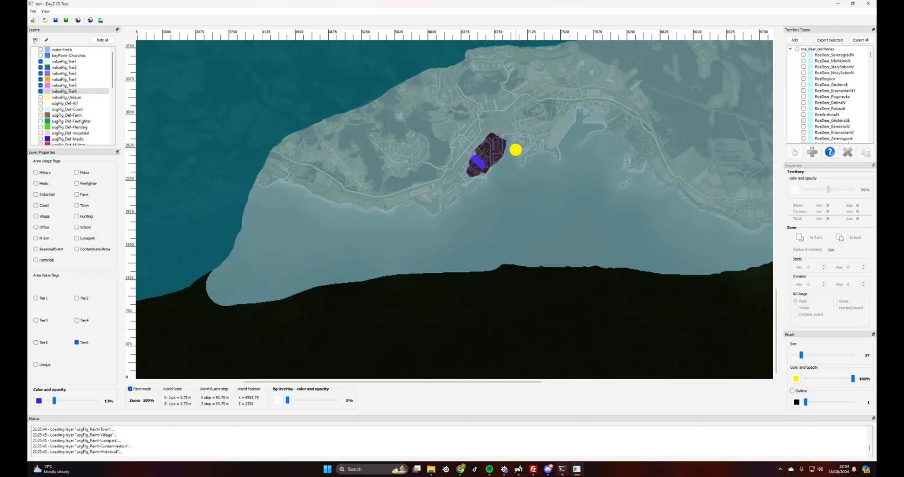
{"action": "scroll", "coordinate": [516, 150], "scroll_direction": "down", "scroll_amount": 2}
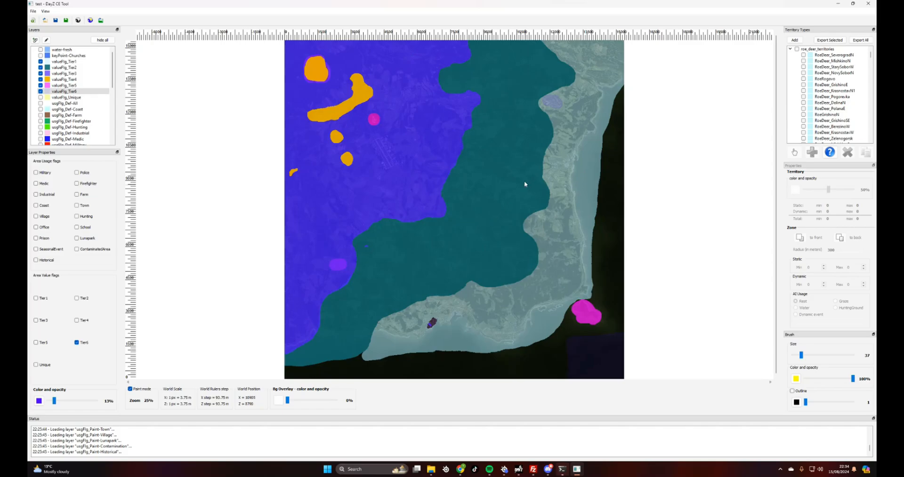
Zoom into the north-west and paint Tier5 onto the dark gap beside the airstrip
{"action": "key", "text": "Up"}
{"action": "key", "text": "Up"}
{"action": "key", "text": "Up"}
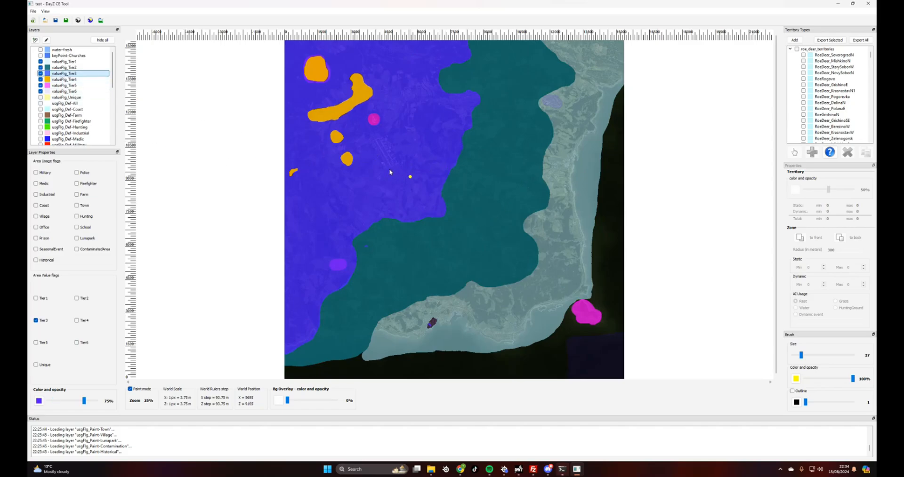
{"action": "scroll", "coordinate": [383, 163], "scroll_direction": "up", "scroll_amount": 1}
{"action": "scroll", "coordinate": [348, 184], "scroll_direction": "up", "scroll_amount": 2}
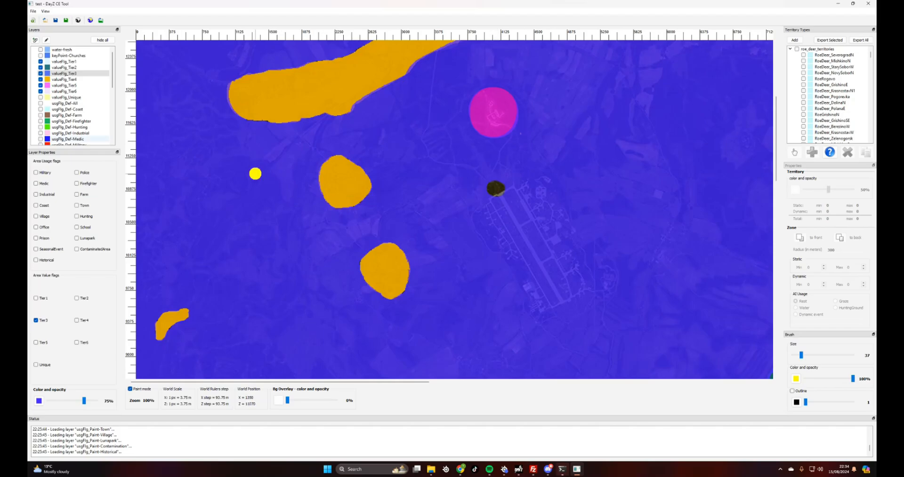
{"action": "left_click", "coordinate": [63, 85]}
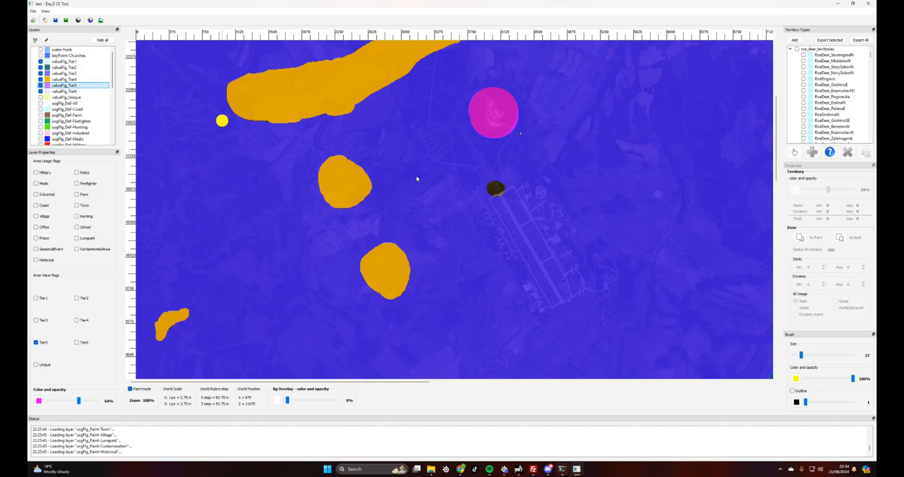
{"action": "left_click", "coordinate": [495, 188]}
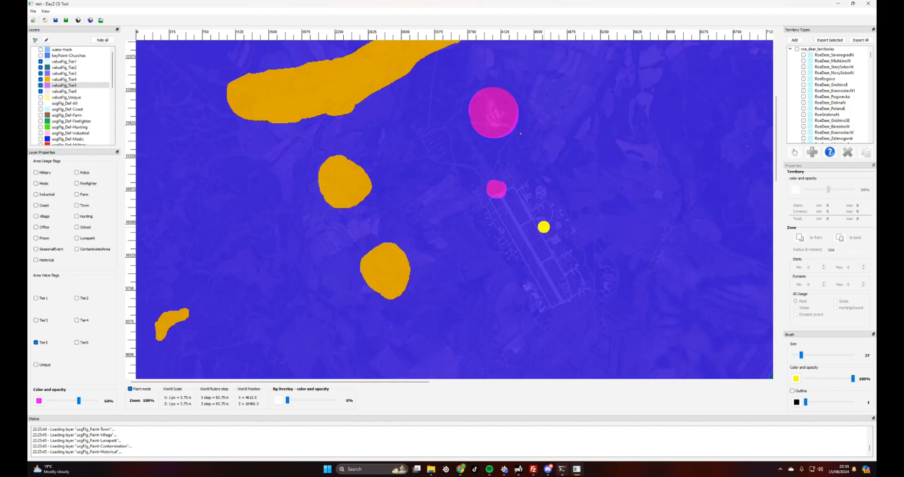
{"action": "scroll", "coordinate": [543, 227], "scroll_direction": "down", "scroll_amount": 3}
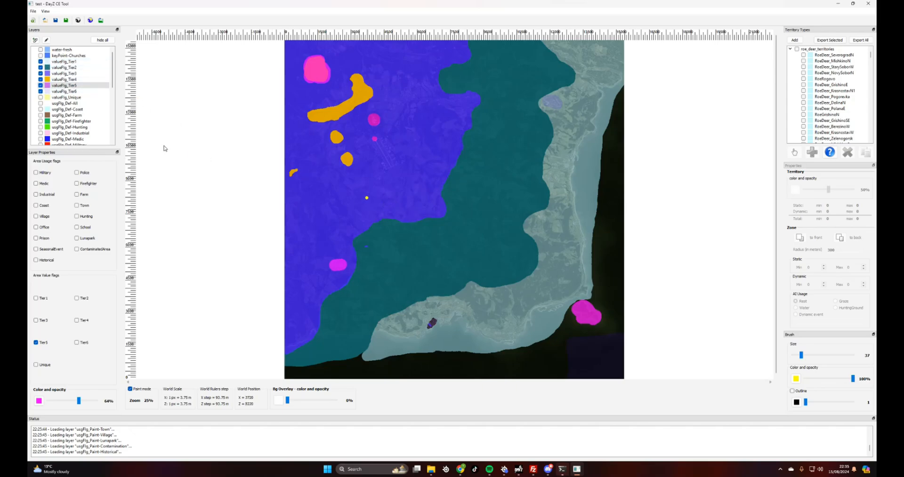
{"action": "left_click", "coordinate": [56, 86]}
{"action": "left_click", "coordinate": [62, 91]}
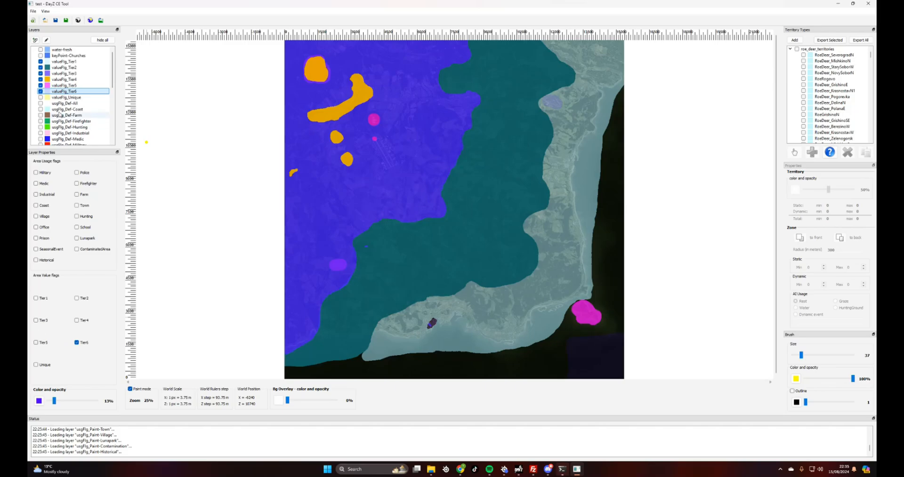
Raise the Tier6 layer's opacity sharply, then review the Tier5 and Tier4 layers
{"action": "left_click", "coordinate": [63, 74]}
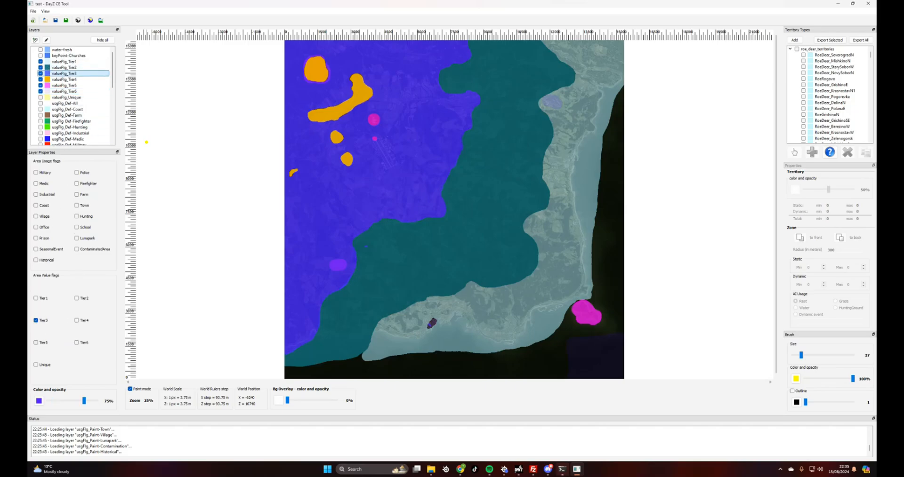
{"action": "left_click", "coordinate": [61, 92]}
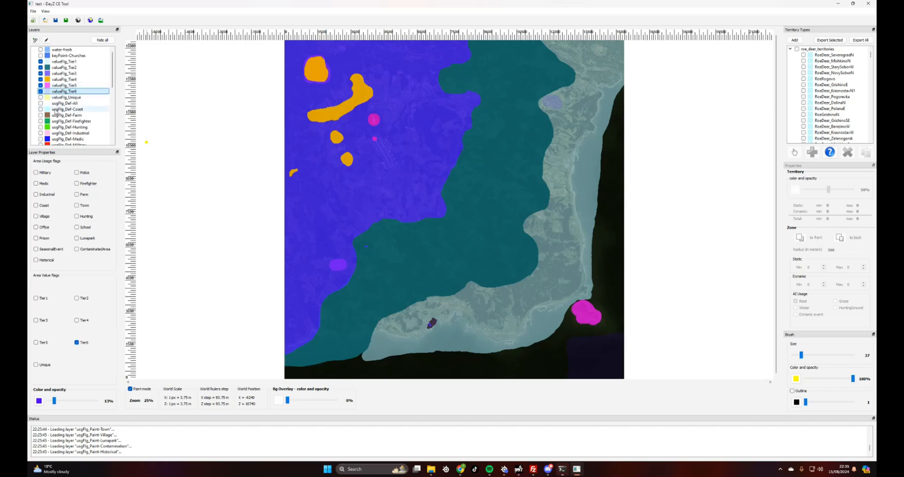
{"action": "left_click_drag", "start_coordinate": [54, 401], "coordinate": [99, 403]}
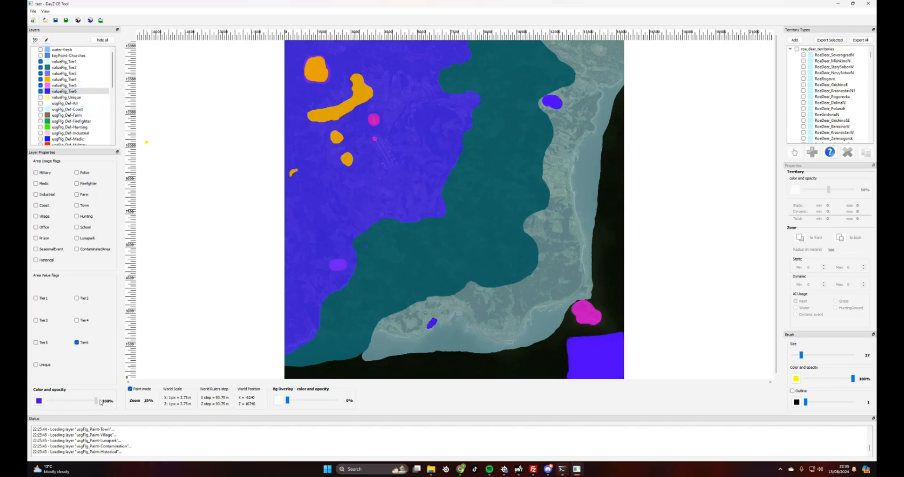
{"action": "left_click", "coordinate": [58, 85]}
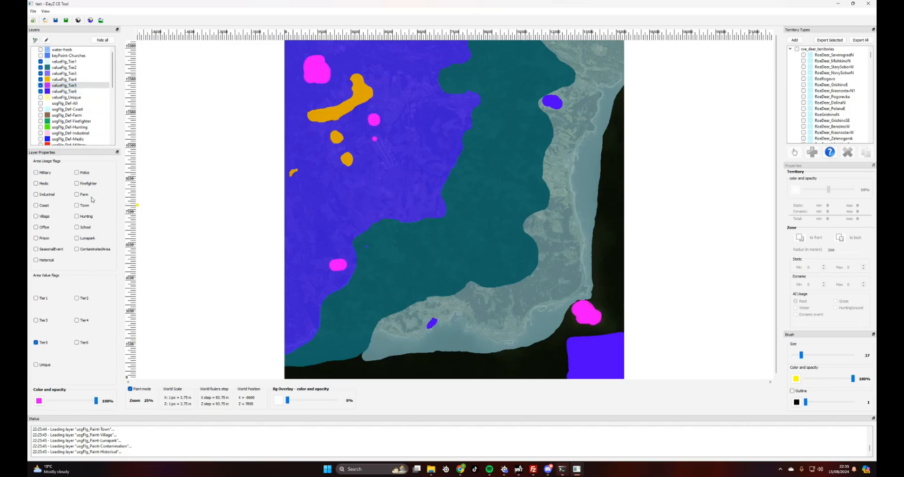
{"action": "left_click", "coordinate": [57, 79]}
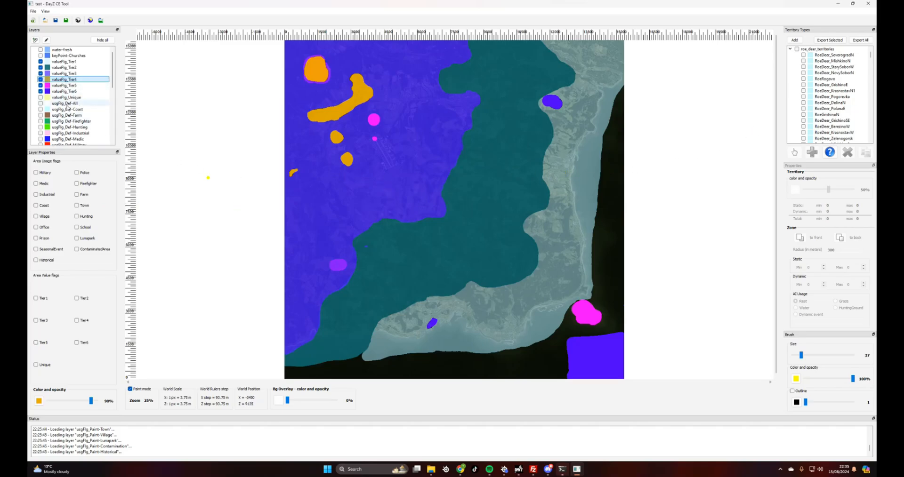
{"action": "scroll", "coordinate": [70, 113], "scroll_direction": "down", "scroll_amount": 3}
{"action": "scroll", "coordinate": [70, 113], "scroll_direction": "down", "scroll_amount": 5}
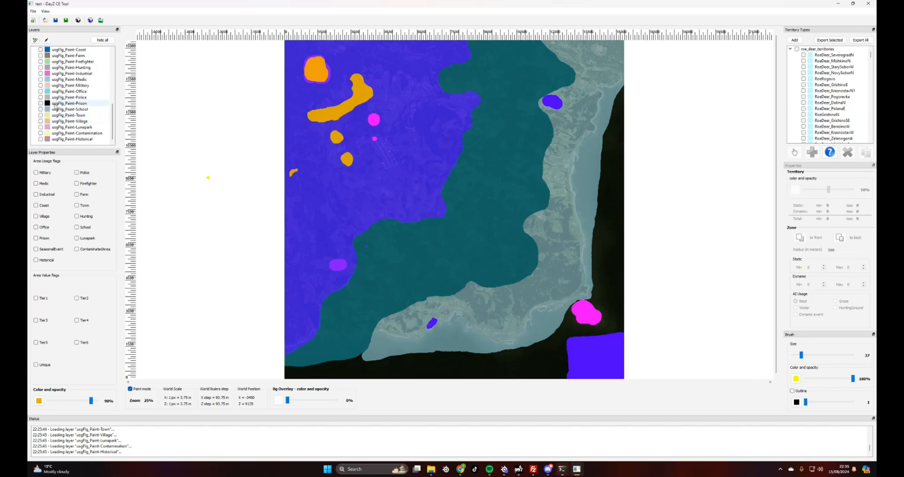
{"action": "scroll", "coordinate": [55, 107], "scroll_direction": "up", "scroll_amount": 2}
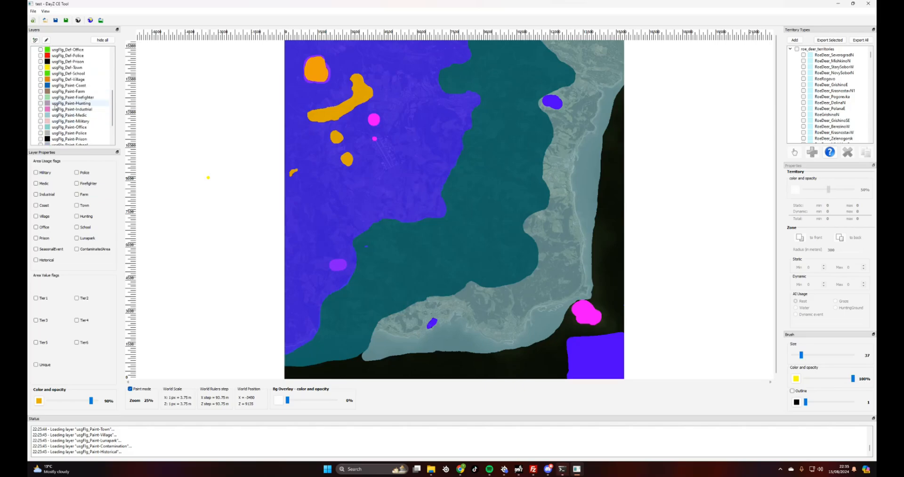
{"action": "scroll", "coordinate": [55, 107], "scroll_direction": "up", "scroll_amount": 5}
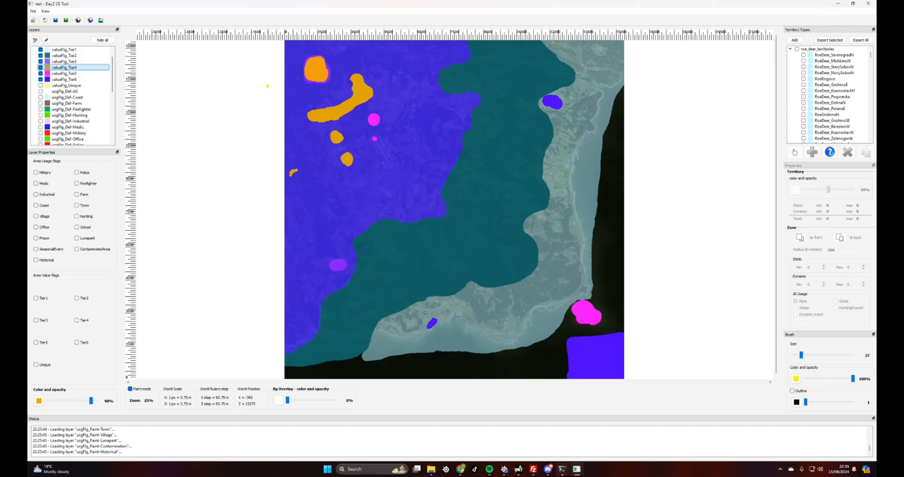
Save and export all layers over test.xml, confirming the replacement, then switch to Chrome
{"action": "left_click", "coordinate": [33, 11]}
{"action": "left_click", "coordinate": [55, 43]}
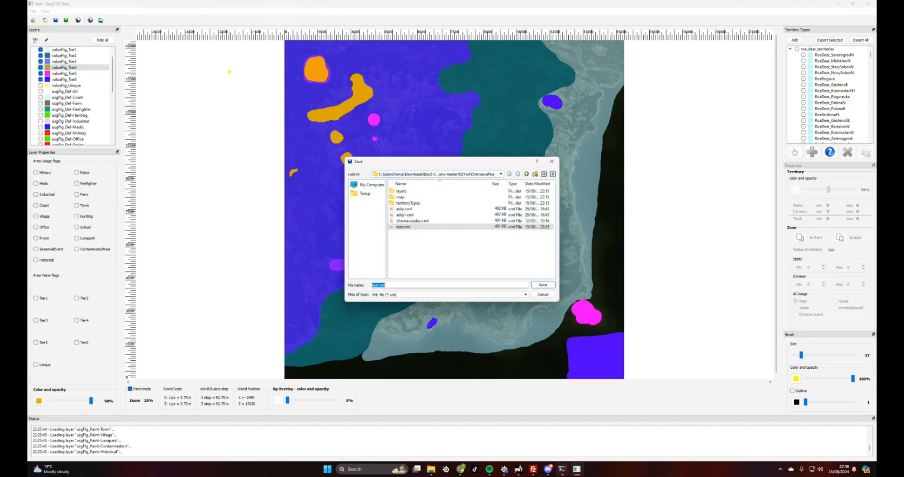
{"action": "left_click", "coordinate": [543, 285]}
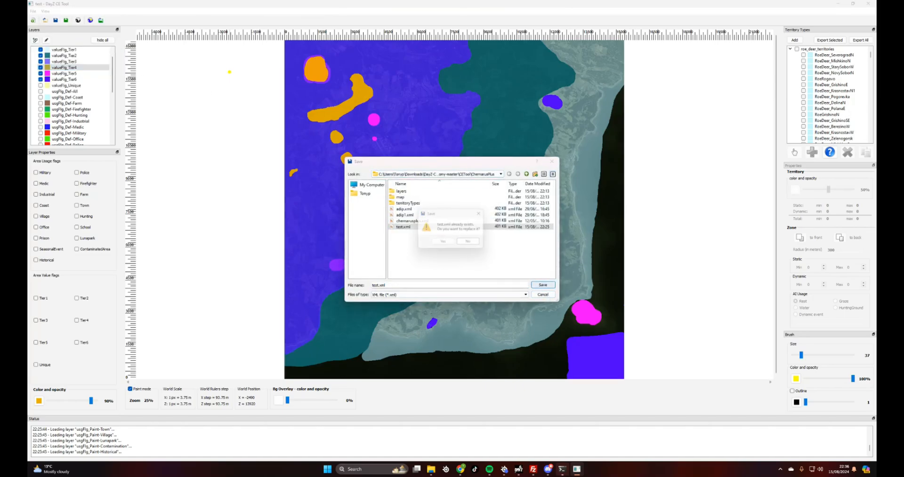
{"action": "left_click", "coordinate": [443, 243]}
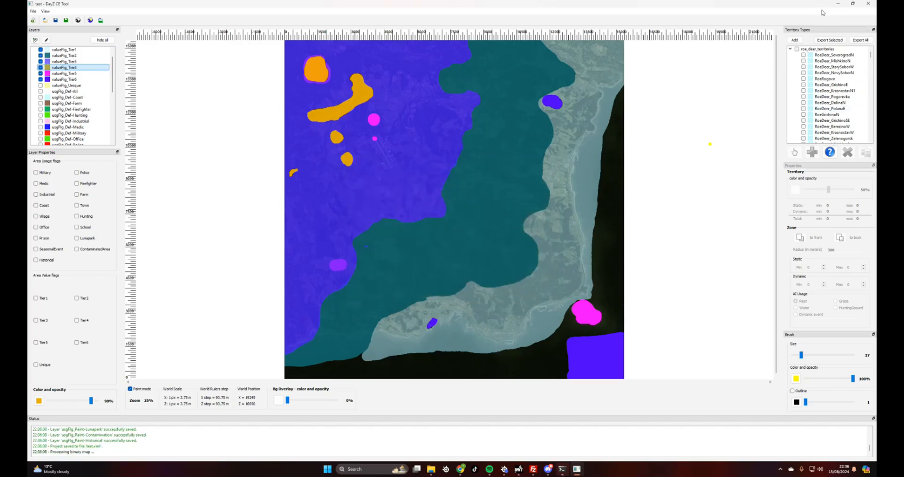
{"action": "left_click", "coordinate": [460, 470]}
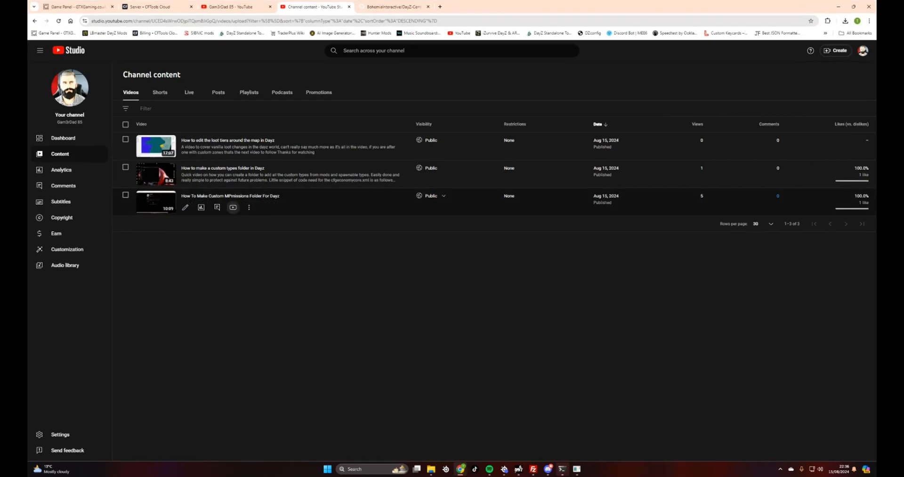
Open SNAFU_types.xml from the CustomTypes folder in the Game Panel file manager
{"action": "left_click", "coordinate": [75, 6]}
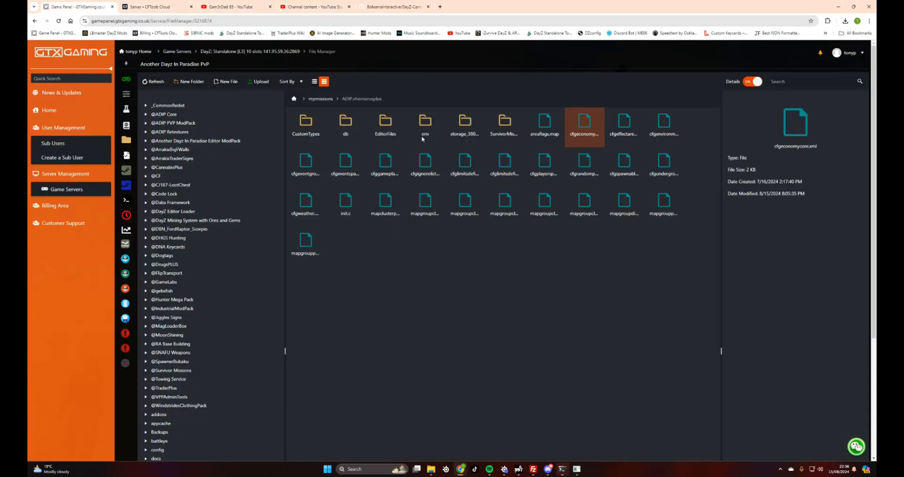
{"action": "double_click", "coordinate": [307, 126]}
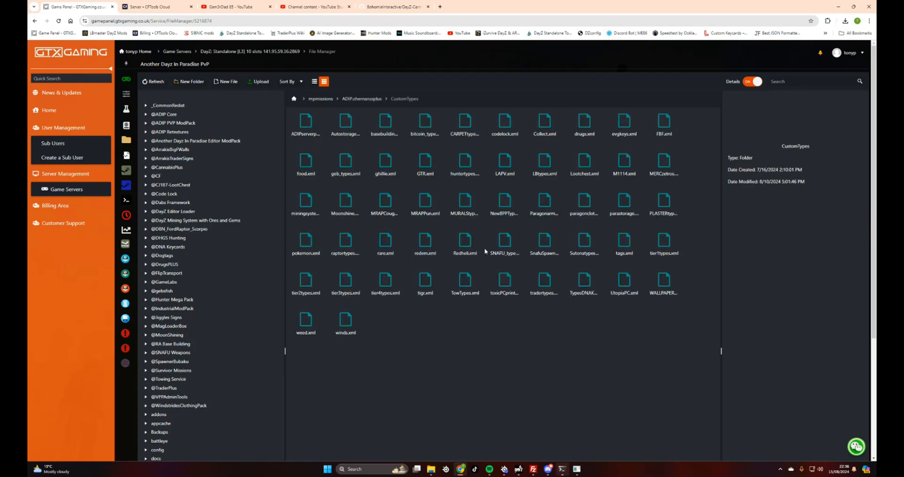
{"action": "double_click", "coordinate": [504, 241]}
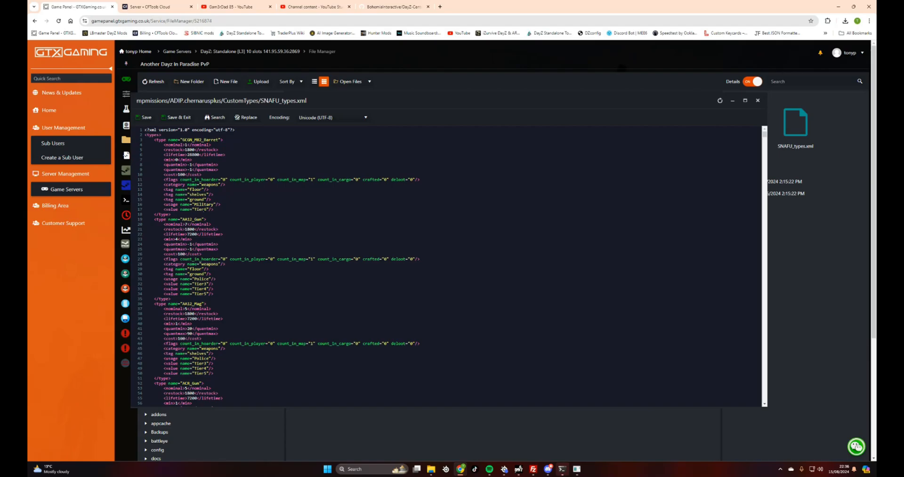
Read through the file's tier values, close it, and return to the ADIP.chernarusplus folder
{"action": "scroll", "coordinate": [447, 266], "scroll_direction": "down", "scroll_amount": 4}
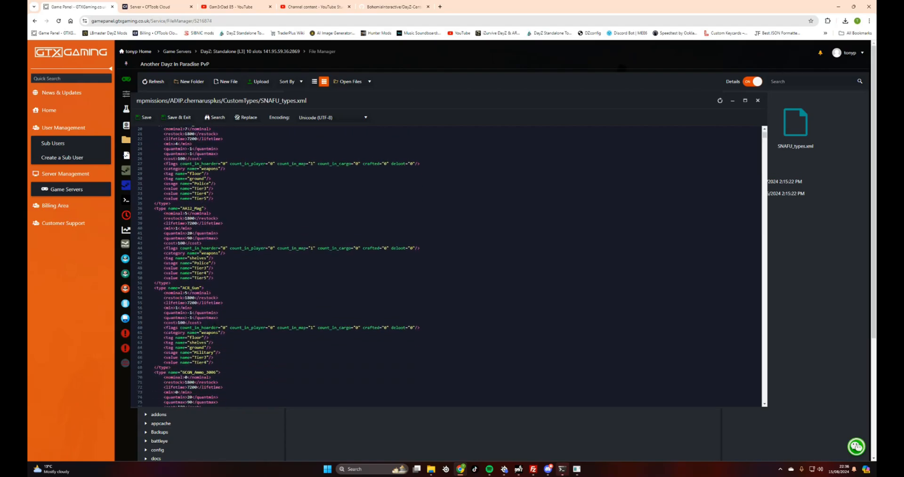
{"action": "scroll", "coordinate": [448, 266], "scroll_direction": "down", "scroll_amount": 3}
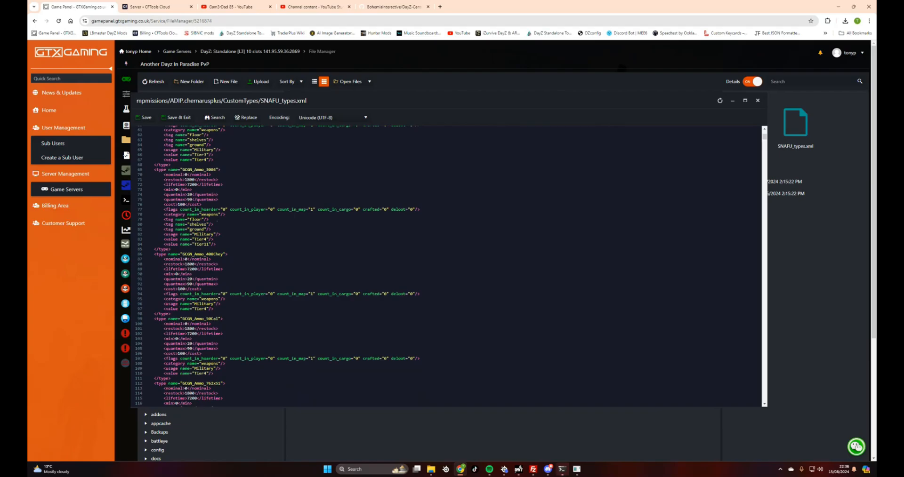
{"action": "scroll", "coordinate": [447, 266], "scroll_direction": "down", "scroll_amount": 1}
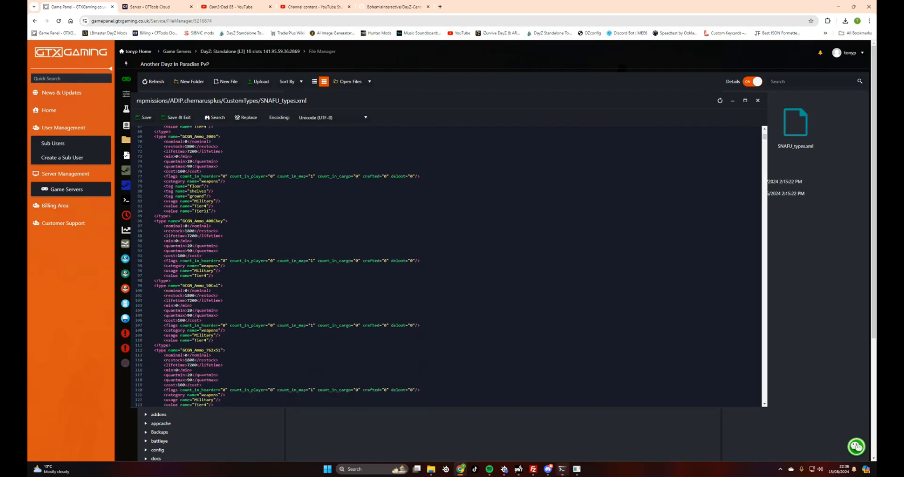
{"action": "scroll", "coordinate": [448, 266], "scroll_direction": "down", "scroll_amount": 4}
{"action": "scroll", "coordinate": [448, 266], "scroll_direction": "up", "scroll_amount": 4}
{"action": "scroll", "coordinate": [447, 266], "scroll_direction": "down", "scroll_amount": 3}
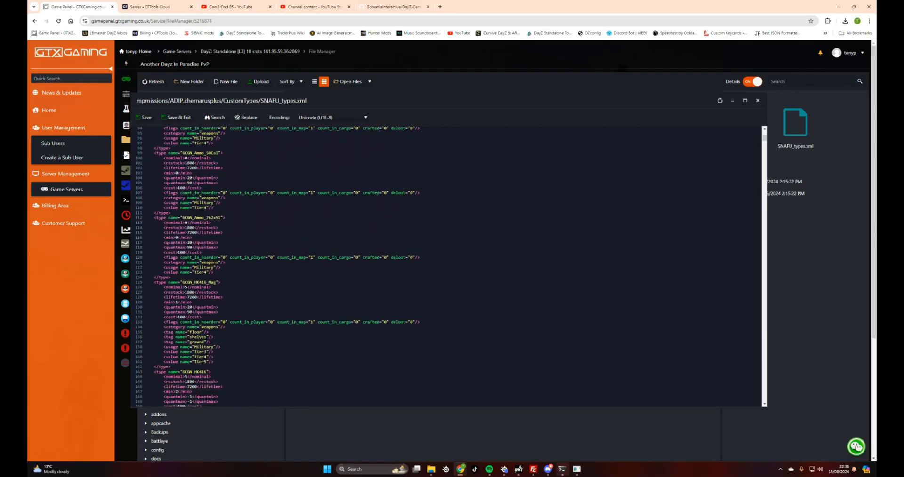
{"action": "scroll", "coordinate": [448, 266], "scroll_direction": "down", "scroll_amount": 2}
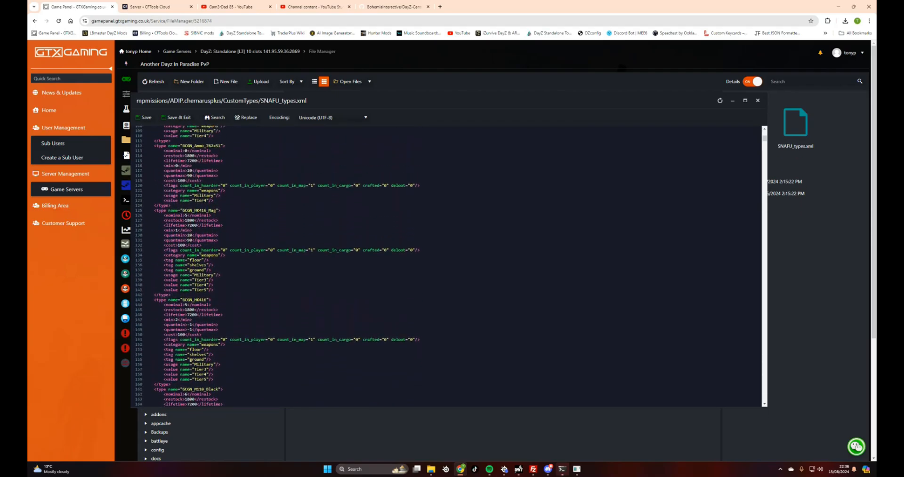
{"action": "scroll", "coordinate": [448, 266], "scroll_direction": "down", "scroll_amount": 2}
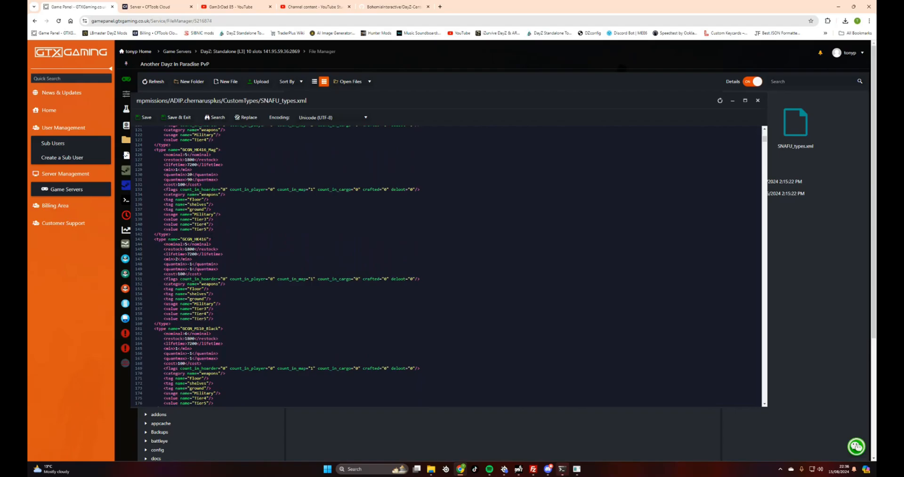
{"action": "scroll", "coordinate": [447, 266], "scroll_direction": "down", "scroll_amount": 3}
{"action": "scroll", "coordinate": [447, 266], "scroll_direction": "down", "scroll_amount": 5}
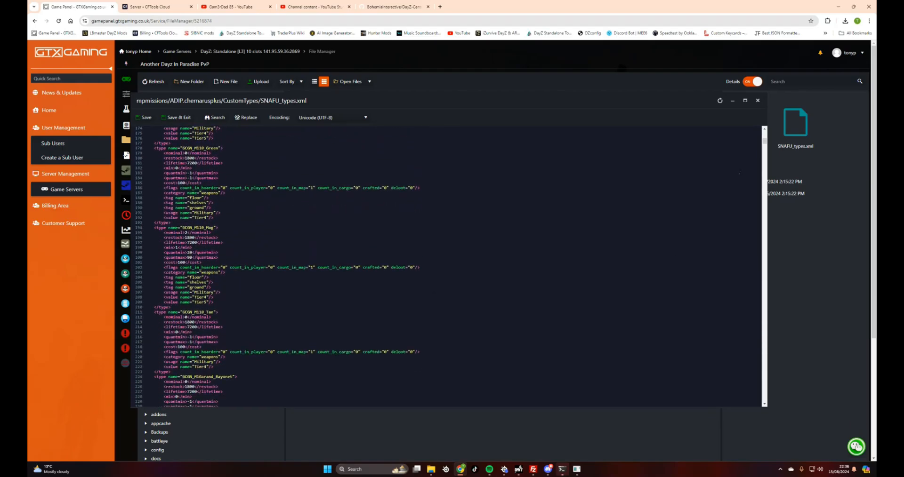
{"action": "left_click", "coordinate": [758, 100]}
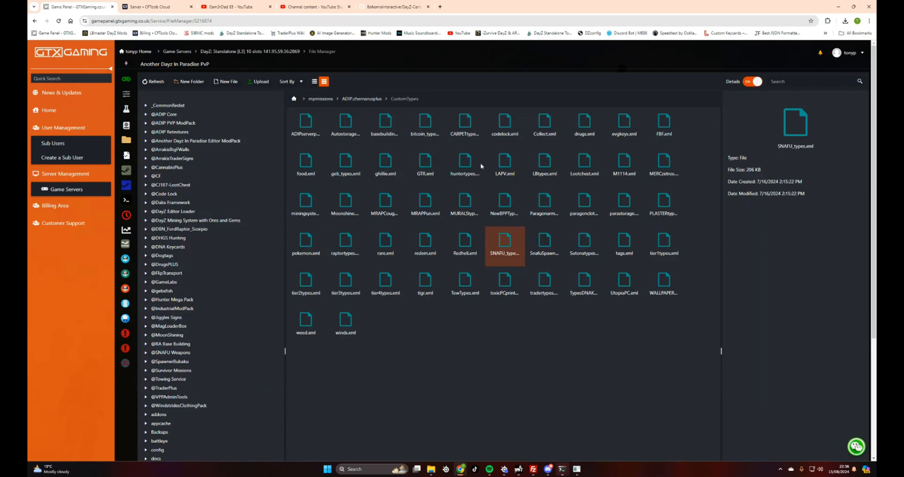
{"action": "left_click", "coordinate": [353, 99]}
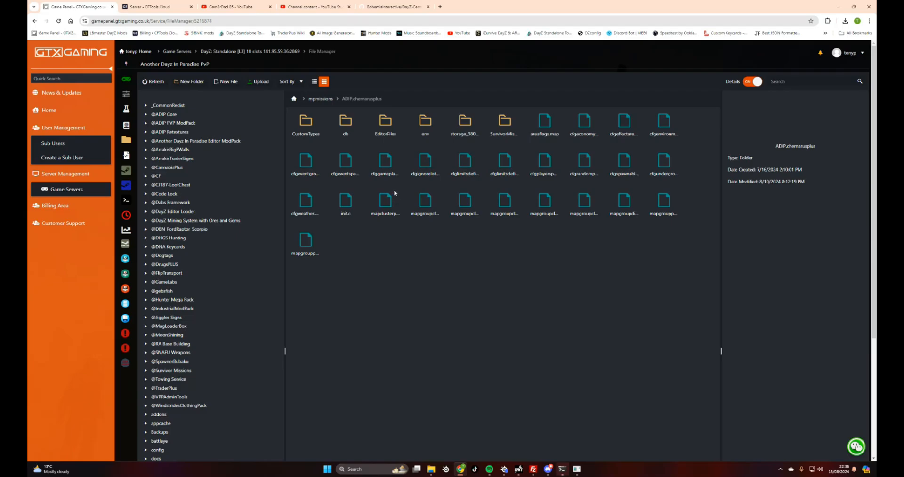
{"action": "left_click", "coordinate": [460, 168]}
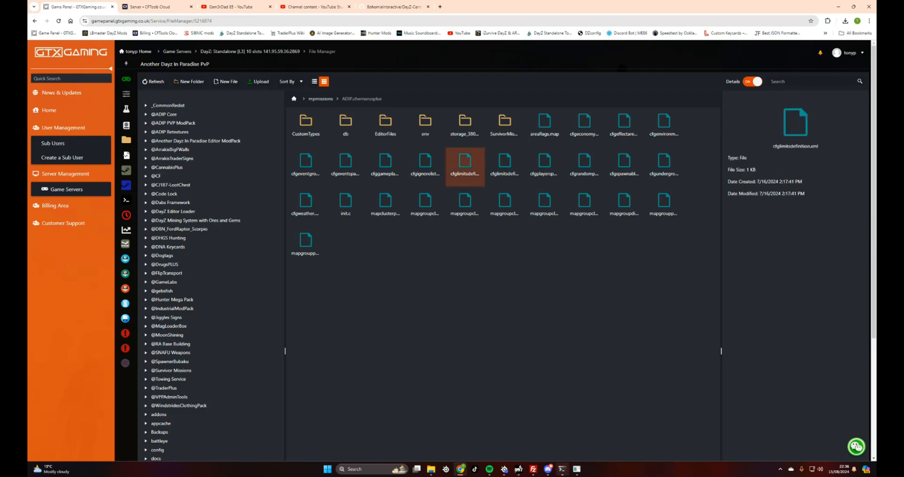
{"action": "double_click", "coordinate": [460, 168]}
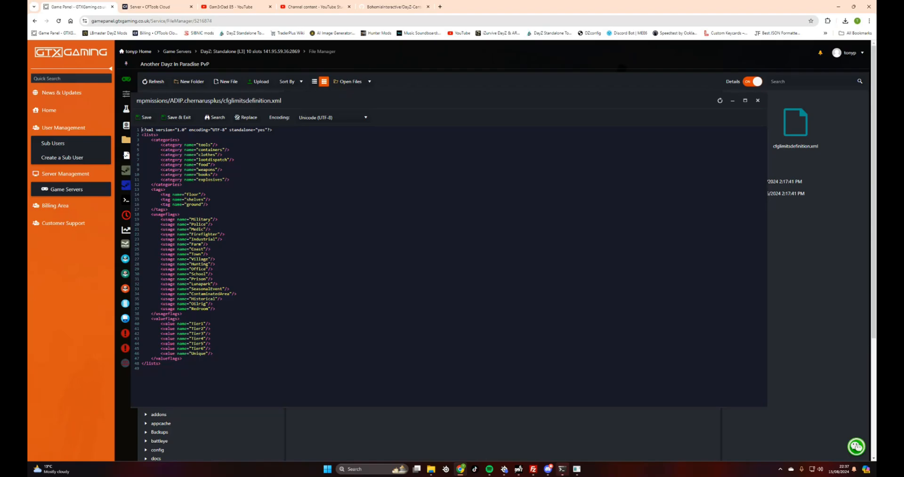
{"action": "left_click_drag", "start_coordinate": [216, 347], "coordinate": [141, 343]}
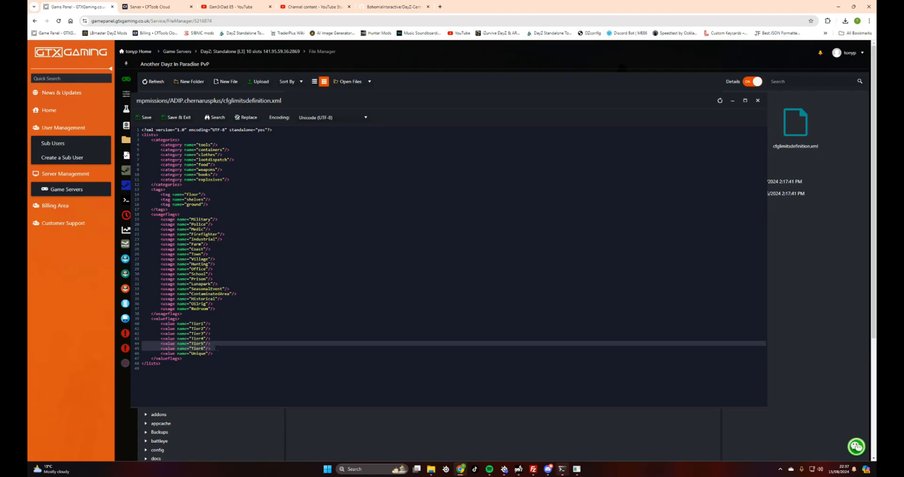
Close cfglimitsdefinition.xml and read through Autostorage.xml in the CustomTypes folder
{"action": "left_click", "coordinate": [757, 100]}
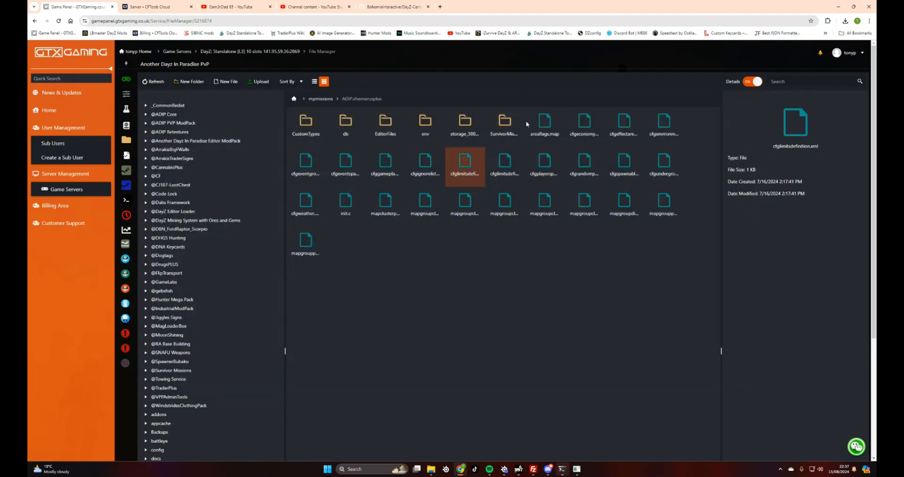
{"action": "double_click", "coordinate": [310, 126]}
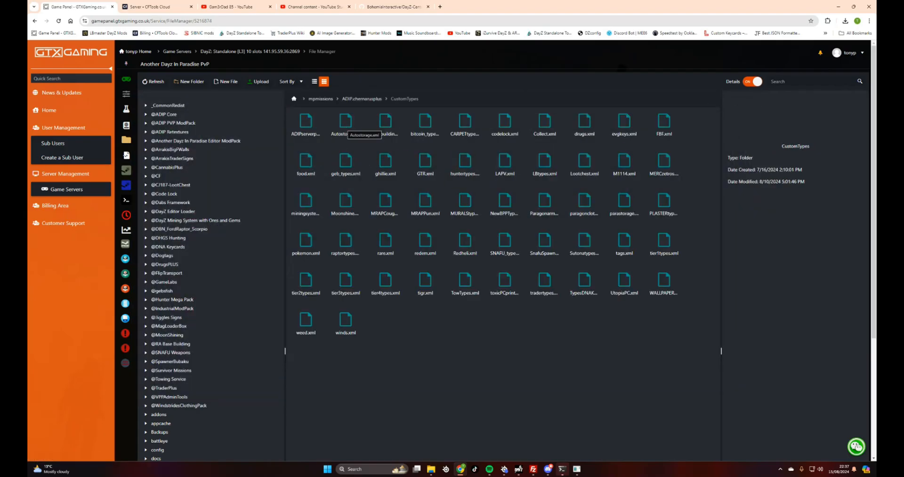
{"action": "double_click", "coordinate": [345, 125]}
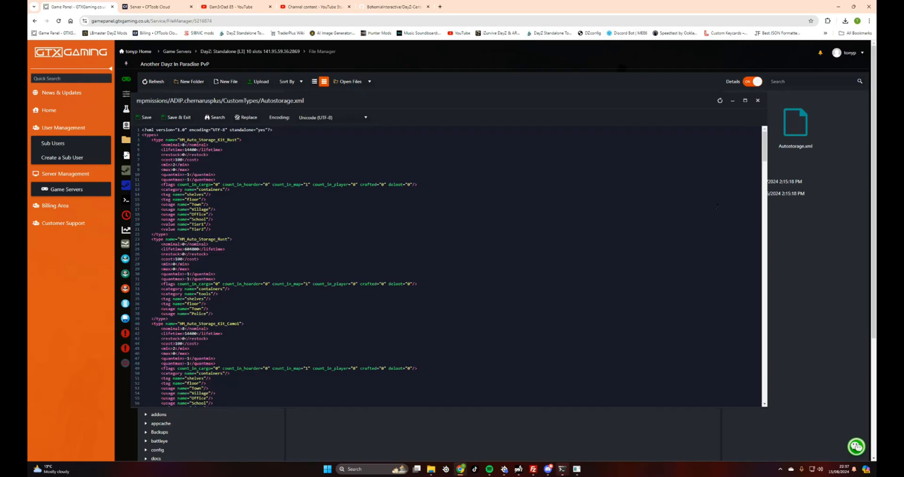
{"action": "scroll", "coordinate": [447, 266], "scroll_direction": "down", "scroll_amount": 3}
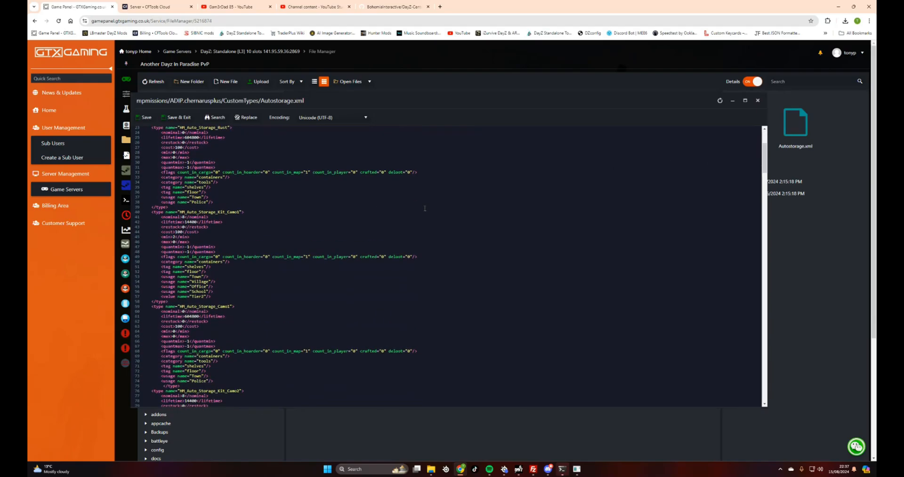
{"action": "left_click_drag", "start_coordinate": [764, 168], "coordinate": [752, 384]}
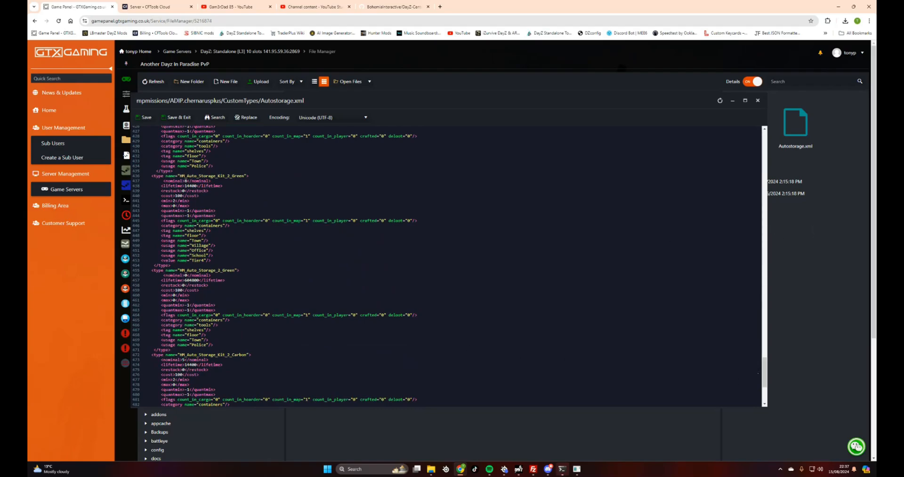
{"action": "left_click_drag", "start_coordinate": [764, 374], "coordinate": [759, 395]}
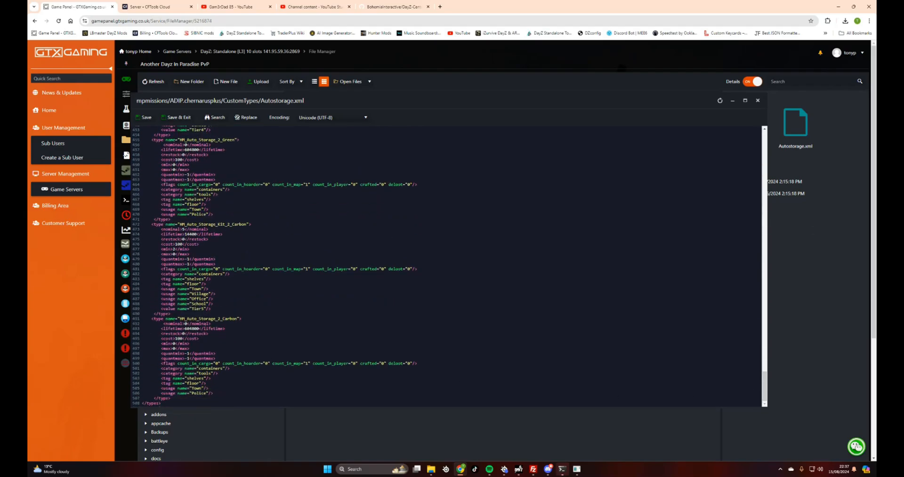
Close Autostorage.xml and open the ADIP.chernarusplus mission's db folder
{"action": "left_click", "coordinate": [758, 101]}
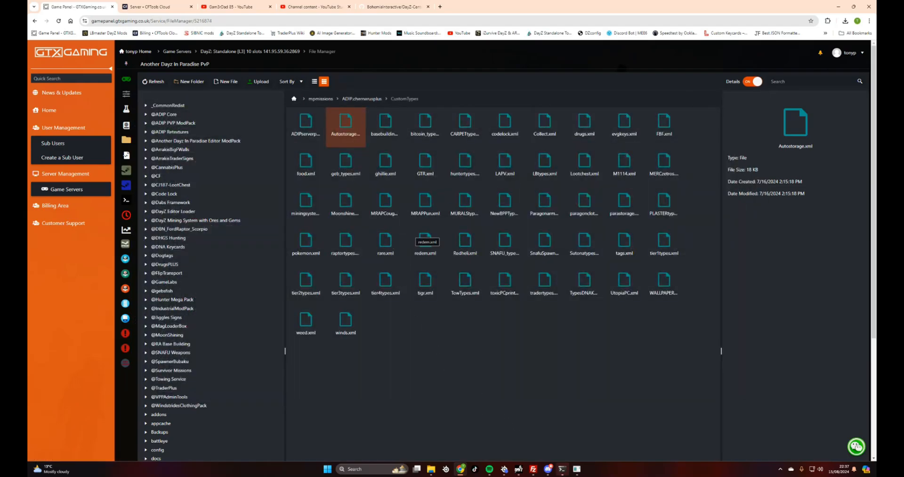
{"action": "left_click", "coordinate": [360, 99]}
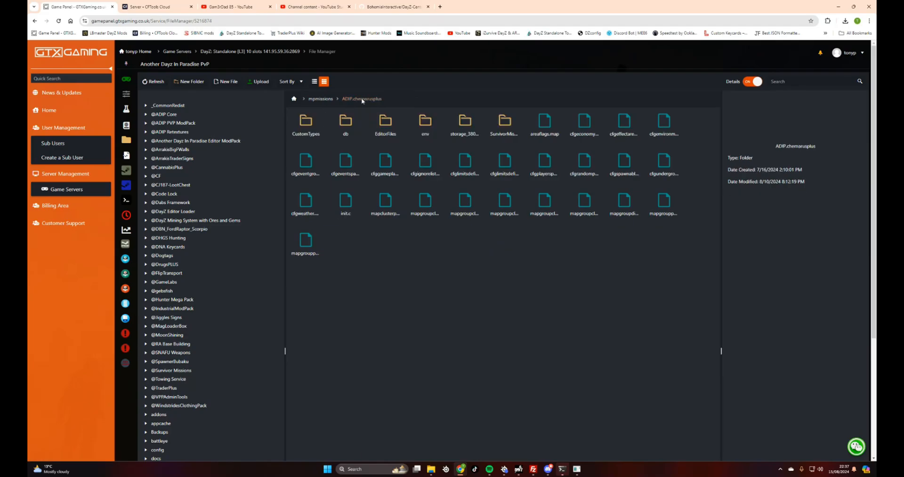
{"action": "double_click", "coordinate": [343, 123]}
View types.xml from the db folder, scrolling its item entries, then close it
{"action": "double_click", "coordinate": [464, 123]}
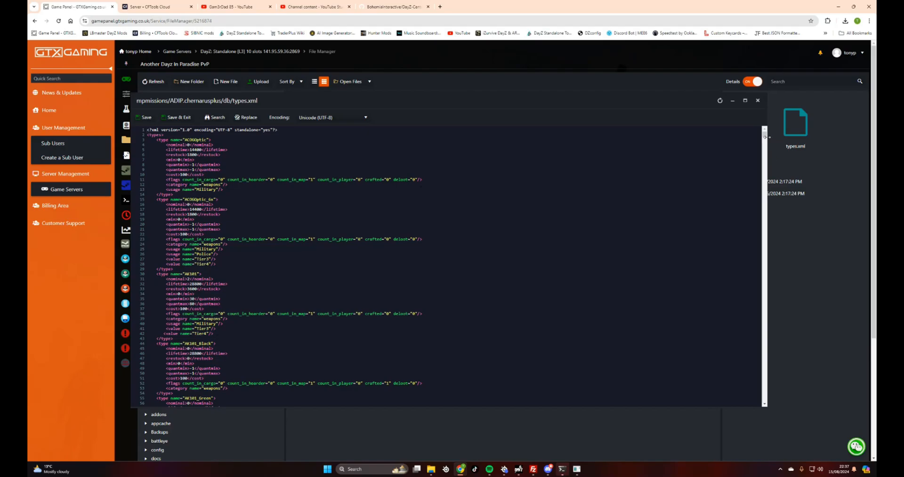
{"action": "left_click_drag", "start_coordinate": [765, 137], "coordinate": [765, 131]}
{"action": "left_click", "coordinate": [757, 100]}
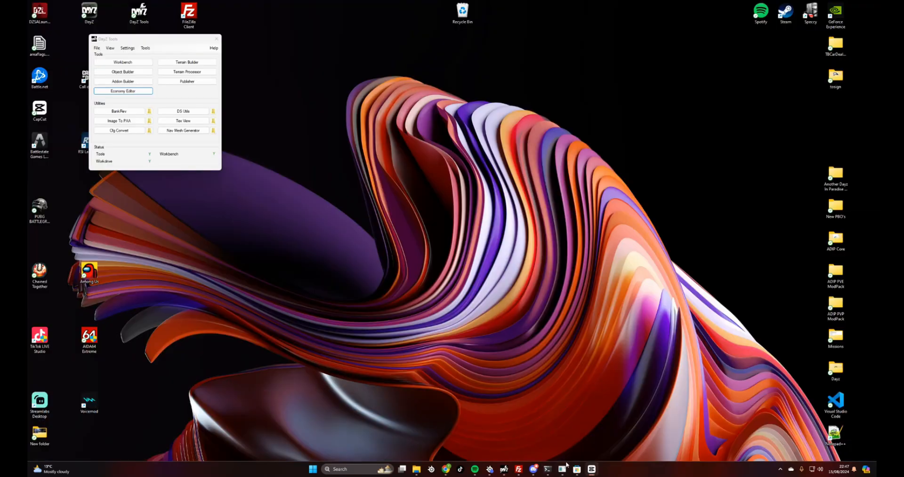
Check the console's save log and the DayZ CE Tool File menu
{"action": "left_click", "coordinate": [547, 470]}
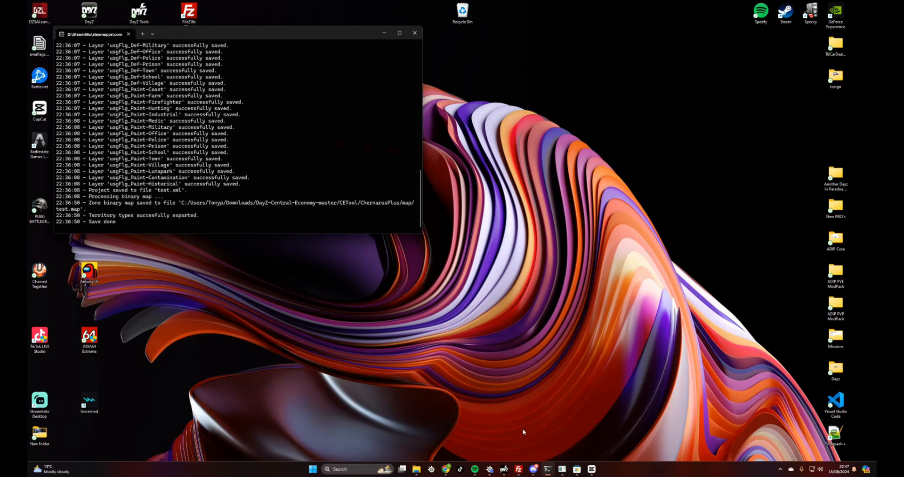
{"action": "left_click", "coordinate": [561, 469]}
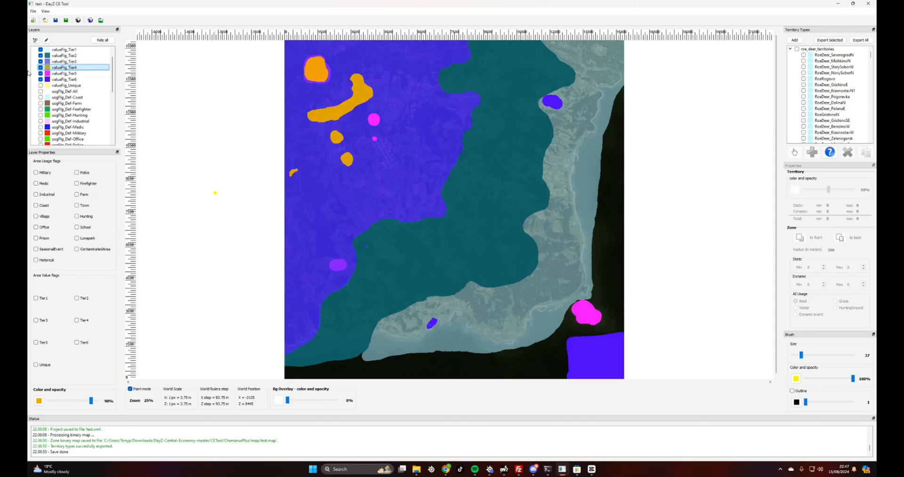
{"action": "left_click", "coordinate": [33, 11]}
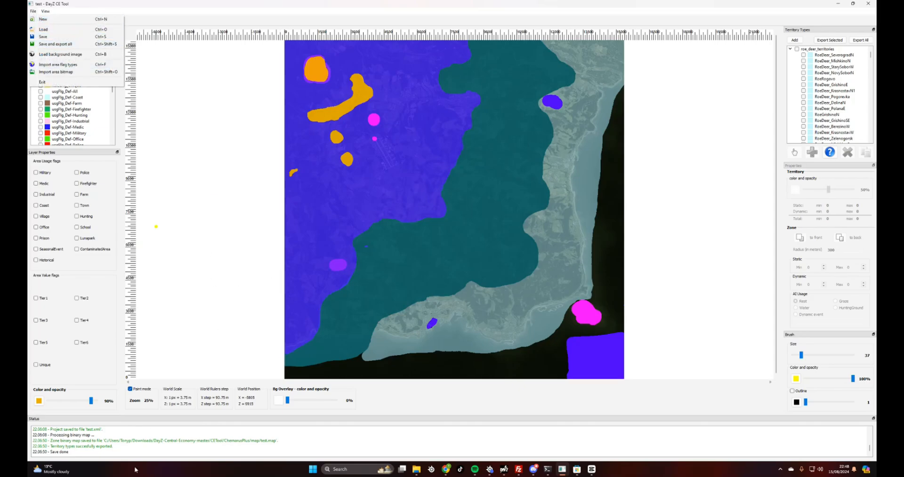
Minimize DayZ CE Tool and the log console, and move the DayZ Tools window aside
{"action": "left_click", "coordinate": [838, 4]}
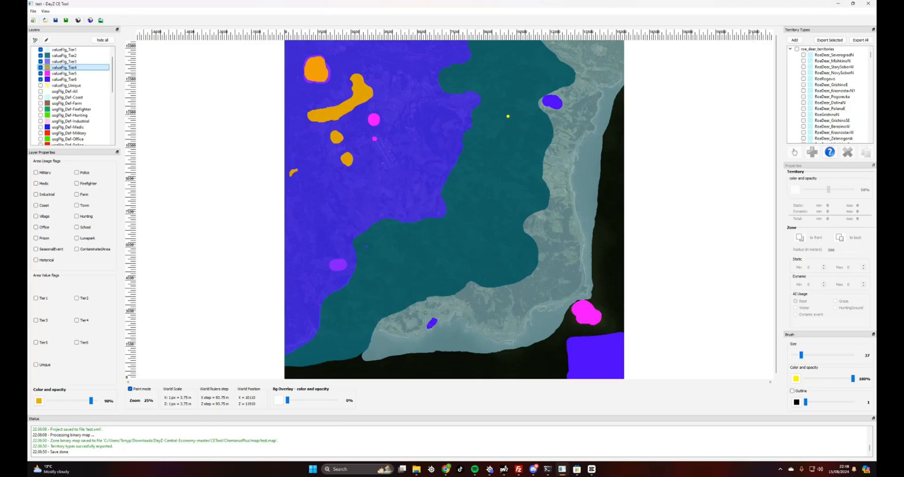
{"action": "left_click", "coordinate": [838, 4]}
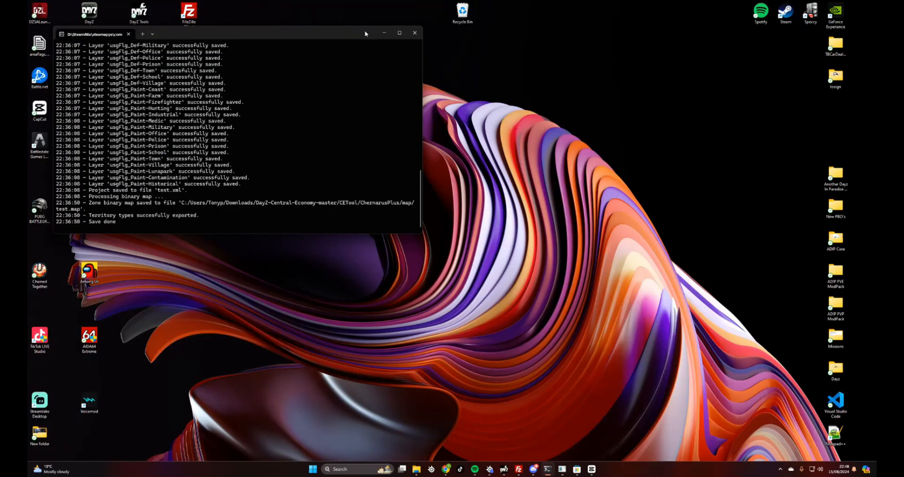
{"action": "left_click", "coordinate": [378, 34]}
{"action": "left_click_drag", "start_coordinate": [150, 39], "coordinate": [224, 40]}
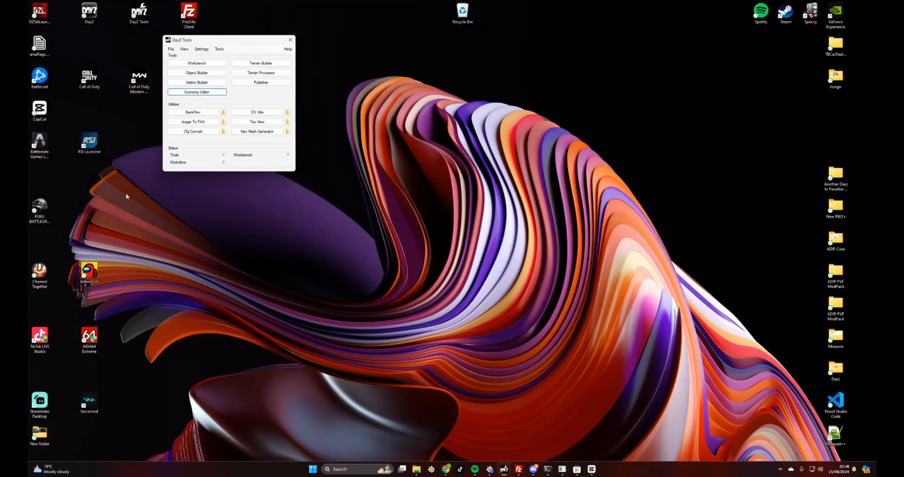
Open the map folder under Downloads > DayZ-Central-Economy-master > CETool > ChernarusPlus
{"action": "left_click", "coordinate": [416, 469]}
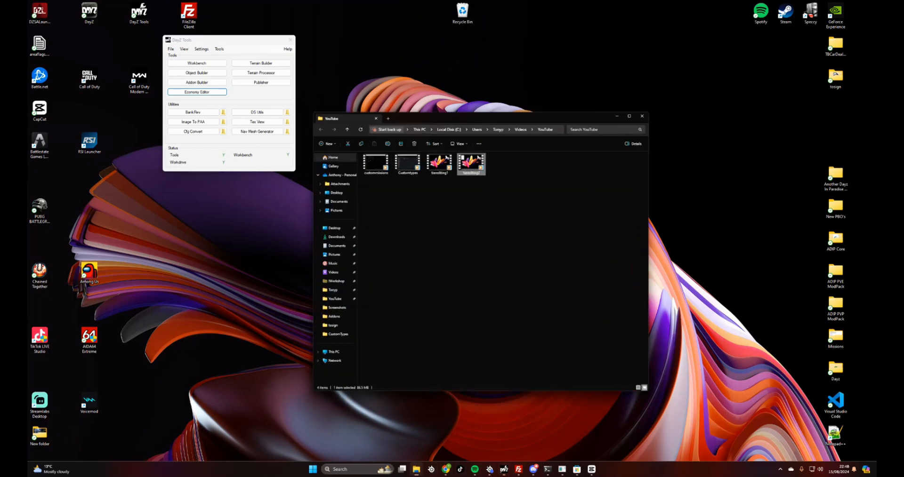
{"action": "left_click", "coordinate": [331, 192]}
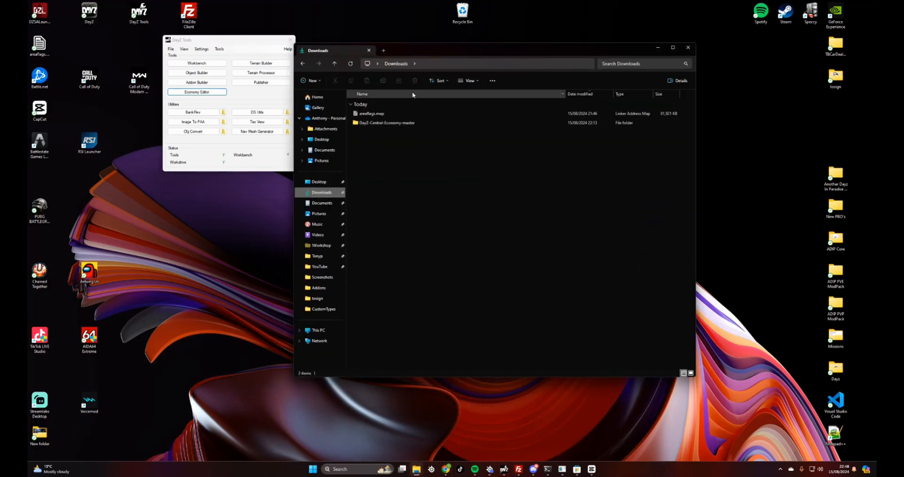
{"action": "double_click", "coordinate": [385, 122]}
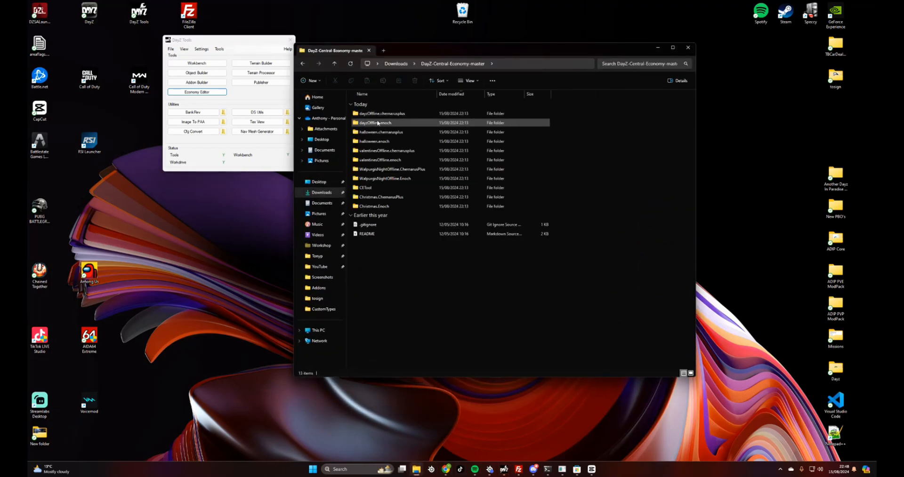
{"action": "left_click", "coordinate": [369, 188]}
{"action": "double_click", "coordinate": [370, 188]}
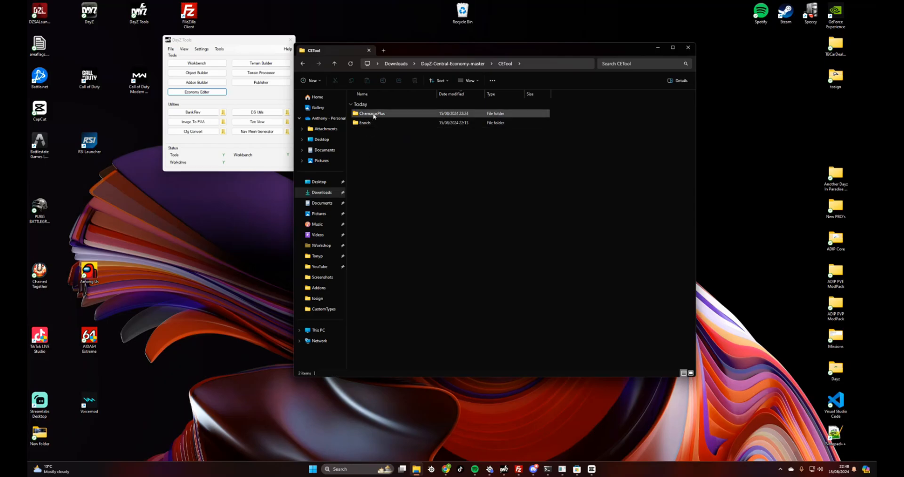
{"action": "double_click", "coordinate": [372, 113]}
{"action": "double_click", "coordinate": [365, 123]}
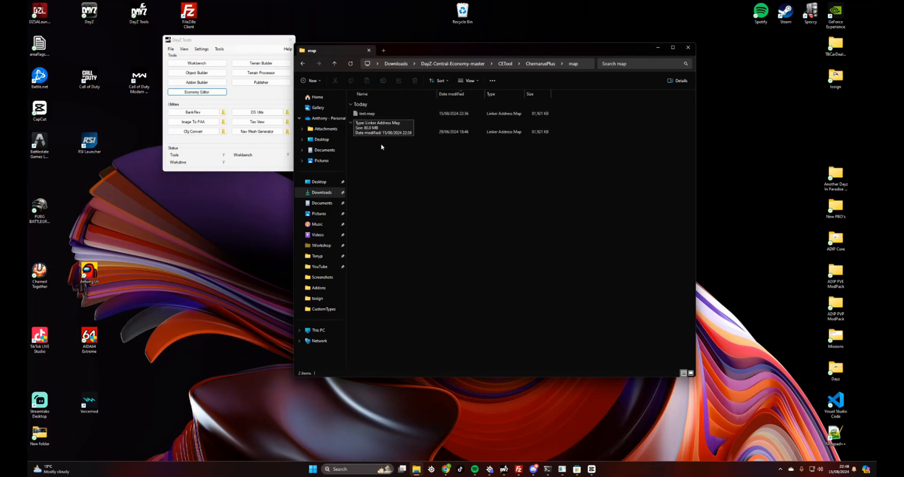
Delete the old areaflags.map from the map folder
{"action": "right_click", "coordinate": [388, 132]}
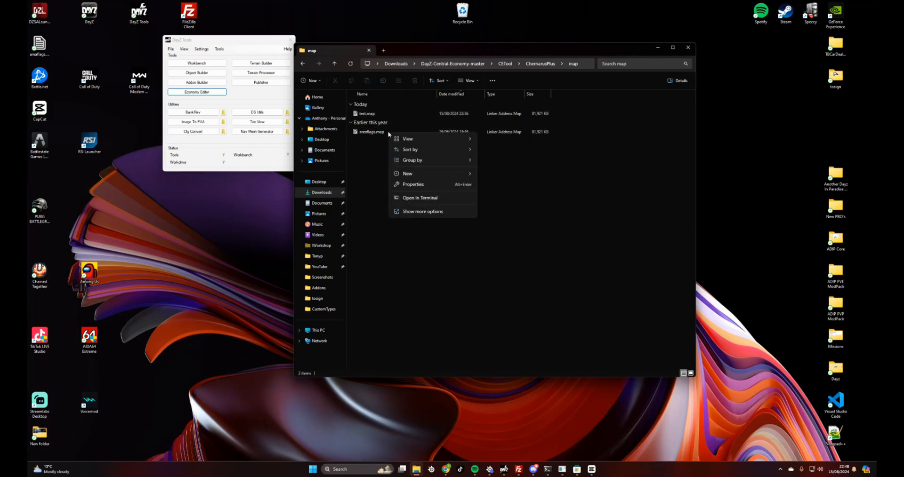
{"action": "left_click", "coordinate": [388, 131]}
{"action": "right_click", "coordinate": [375, 136]}
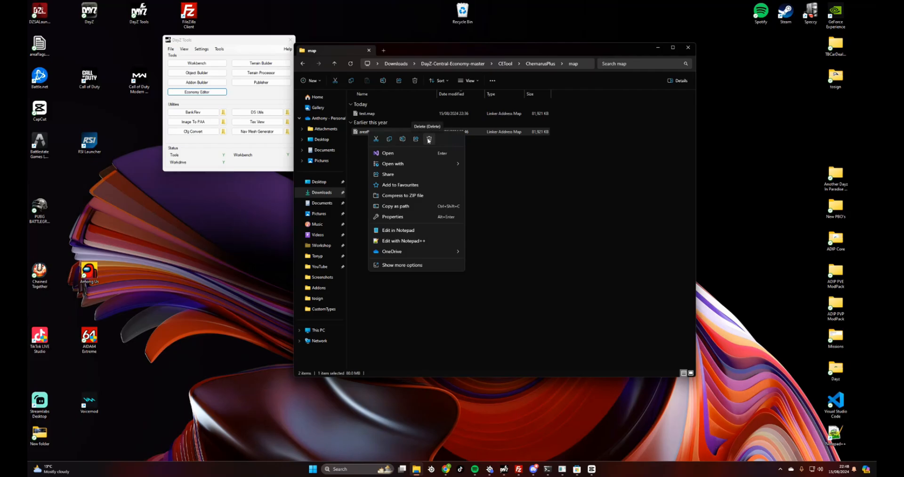
{"action": "left_click", "coordinate": [429, 140]}
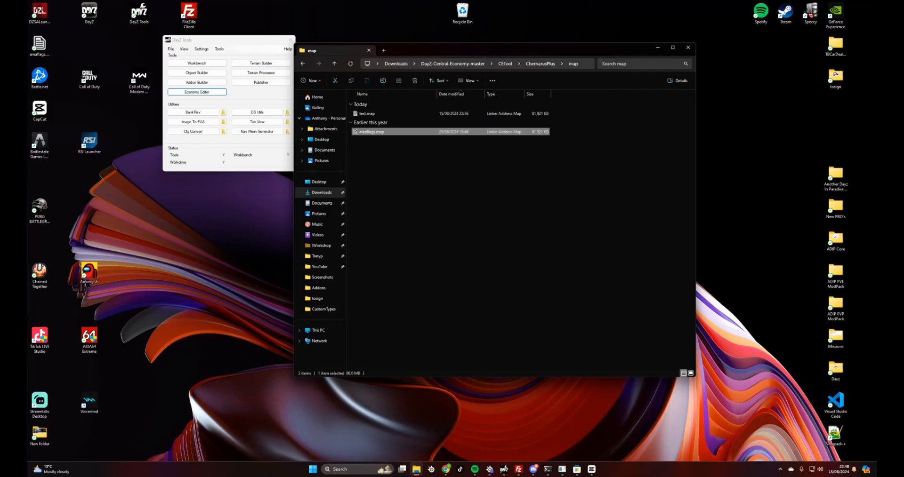
Rename test.map to areaflags.map, copying the exact name from the desktop file
{"action": "right_click", "coordinate": [367, 114]}
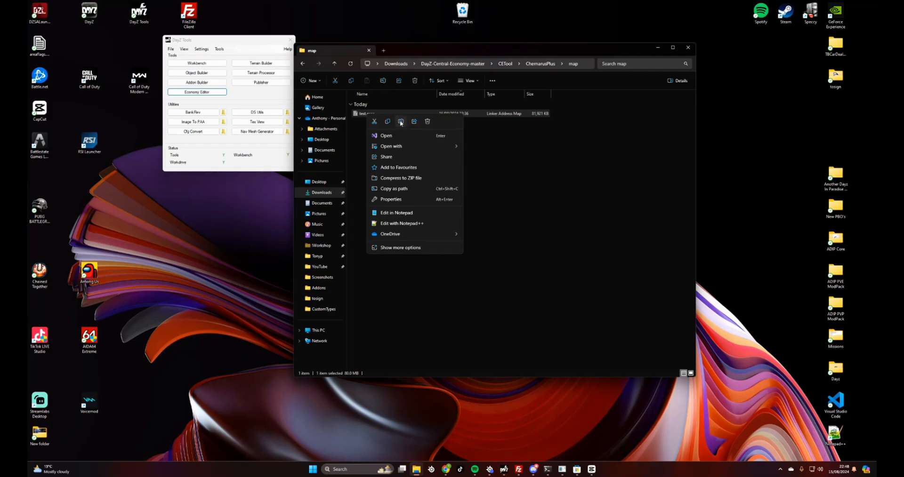
{"action": "left_click", "coordinate": [401, 121]}
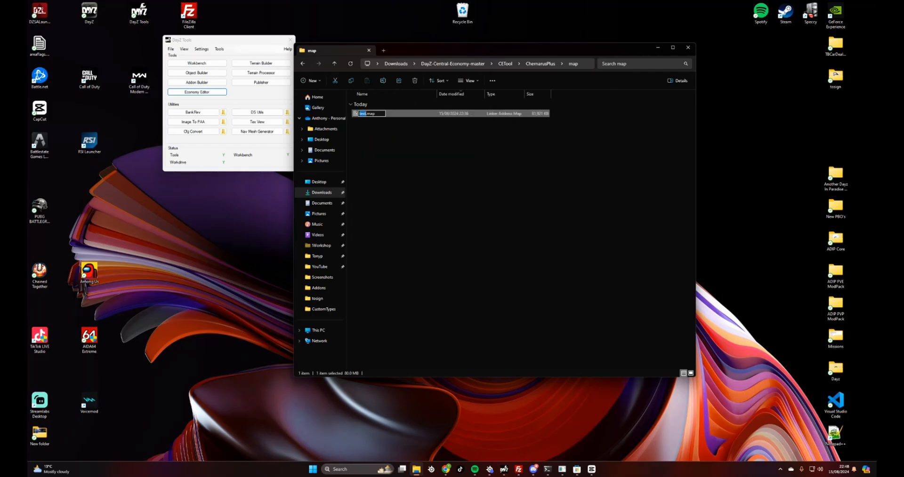
{"action": "type", "text": "area"}
{"action": "type", "text": "na"}
{"action": "key", "text": "BackSpace"}
{"action": "key", "text": "BackSpace"}
{"action": "type", "text": "map"}
{"action": "right_click", "coordinate": [39, 47]}
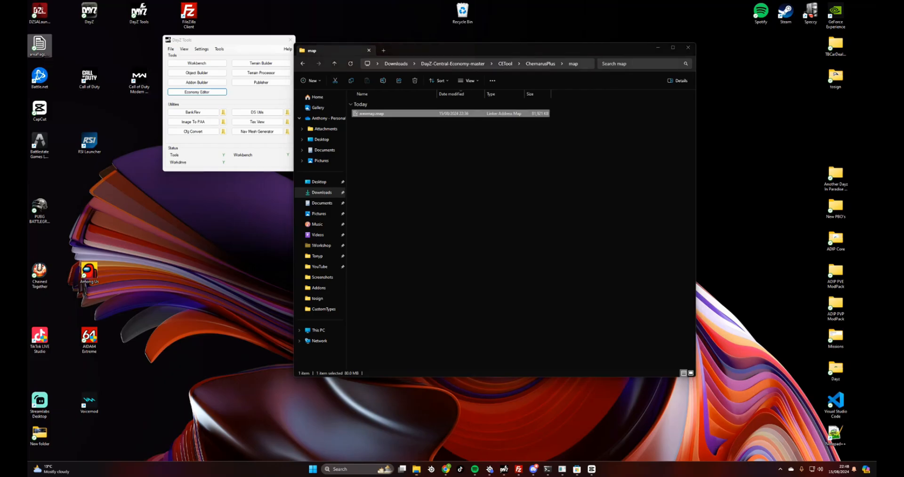
{"action": "left_click", "coordinate": [69, 57]}
{"action": "key", "text": "ctrl+c"}
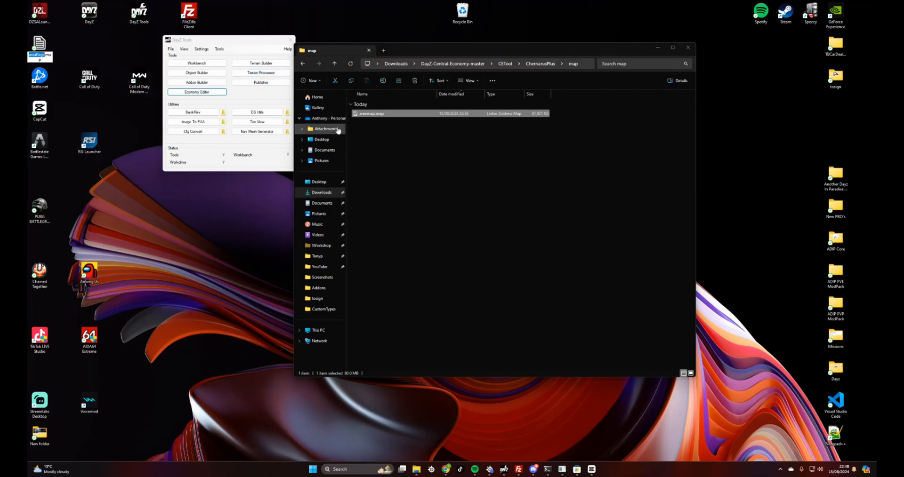
{"action": "right_click", "coordinate": [374, 114]}
{"action": "left_click", "coordinate": [389, 118]}
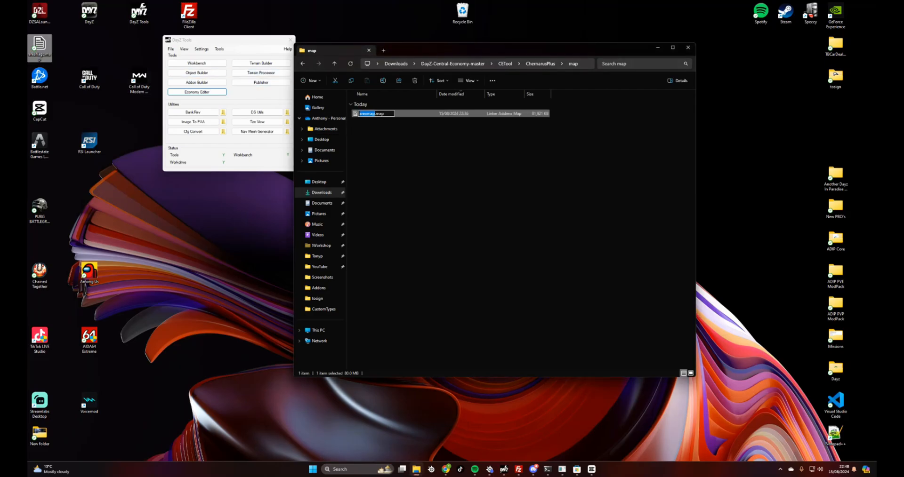
{"action": "key", "text": "ctrl+v"}
{"action": "left_click", "coordinate": [407, 137]}
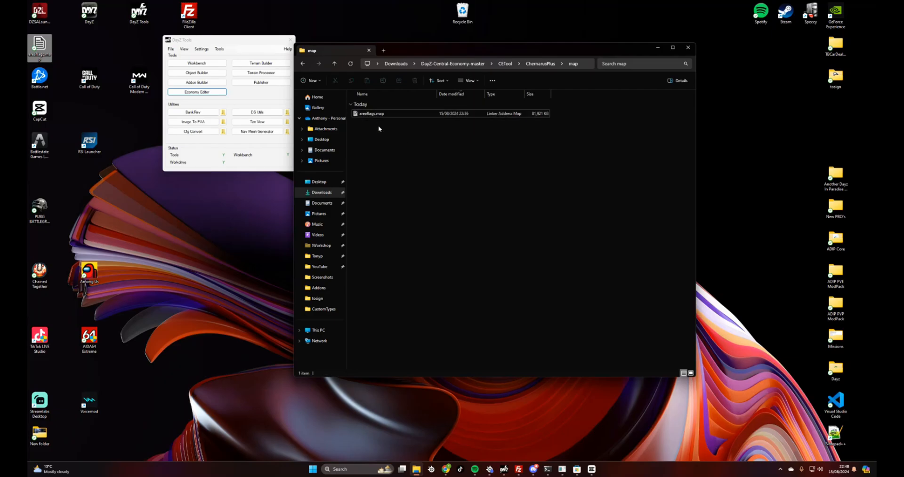
Reconnect FileZilla to the recent game server from the Quickconnect history
{"action": "left_click", "coordinate": [518, 469]}
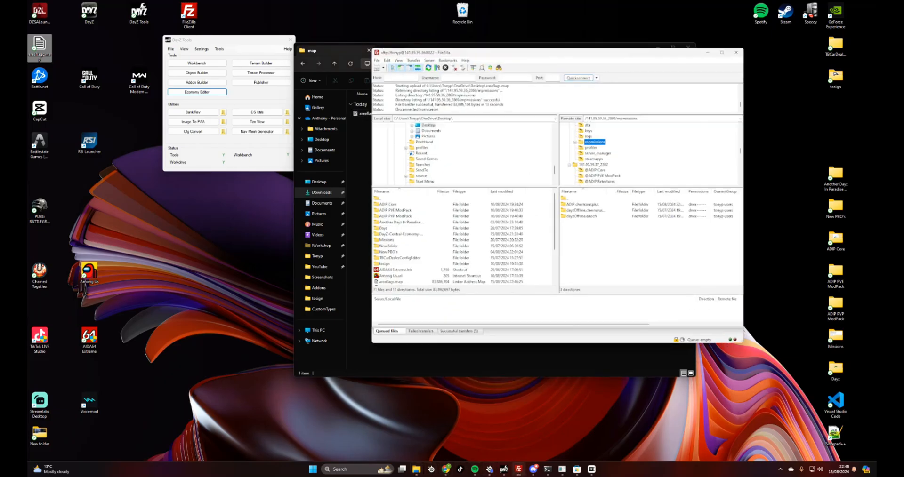
{"action": "left_click_drag", "start_coordinate": [571, 53], "coordinate": [582, 34]}
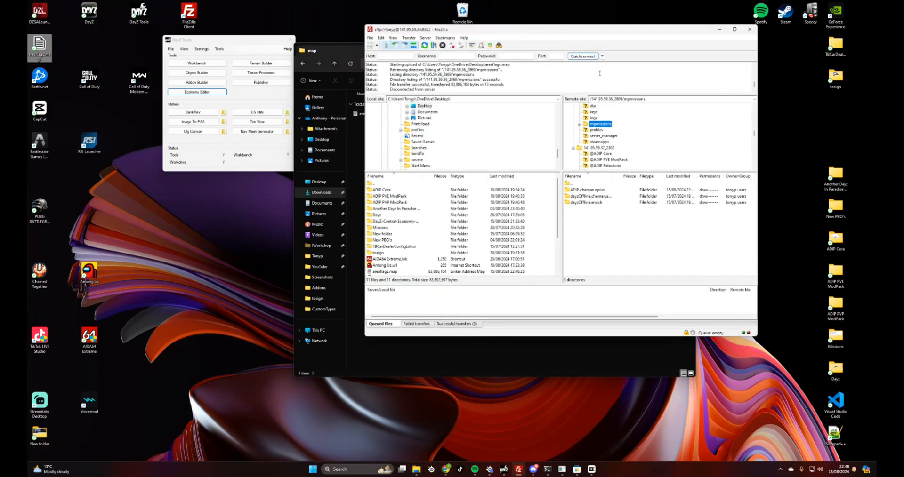
{"action": "left_click", "coordinate": [602, 56]}
{"action": "left_click", "coordinate": [627, 78]}
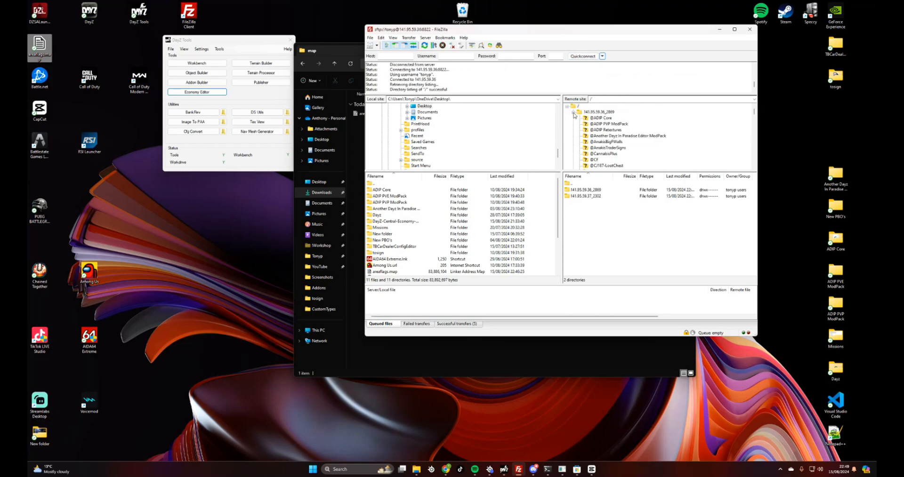
Upload the desktop areaflags.map into the server's mpmissions/ADIP.chernarusplus folder
{"action": "scroll", "coordinate": [588, 123], "scroll_direction": "down", "scroll_amount": 5}
{"action": "scroll", "coordinate": [589, 125], "scroll_direction": "down", "scroll_amount": 5}
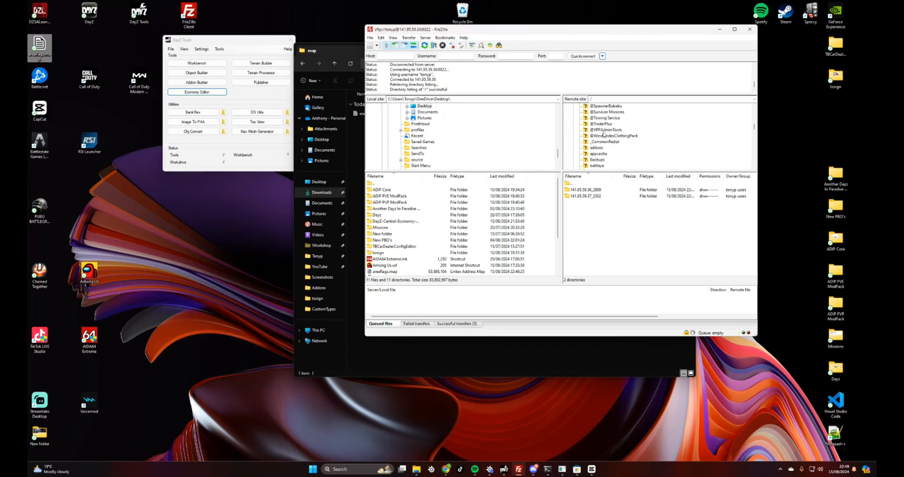
{"action": "left_click", "coordinate": [586, 130]}
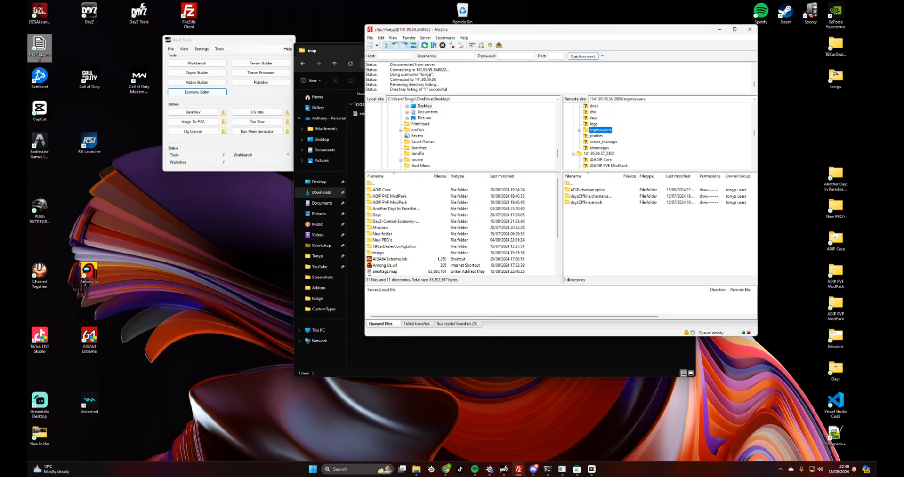
{"action": "left_click", "coordinate": [580, 130]}
{"action": "left_click", "coordinate": [602, 136]}
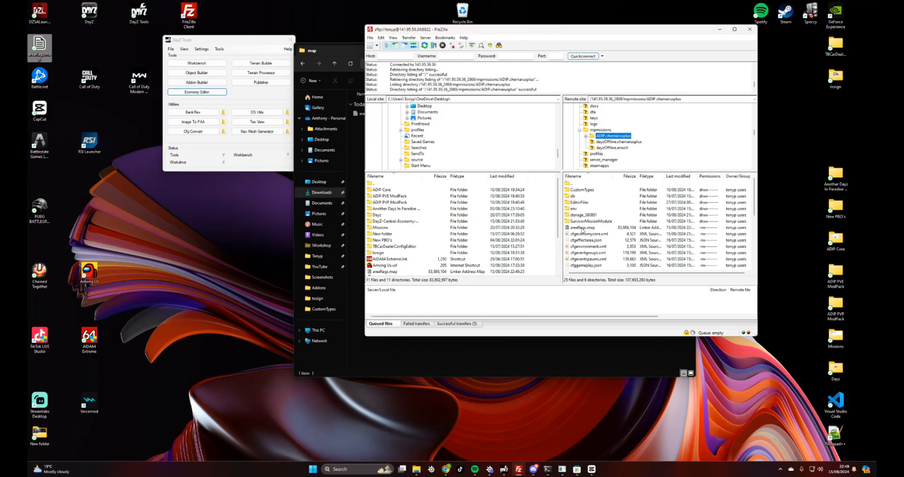
{"action": "right_click", "coordinate": [579, 229]}
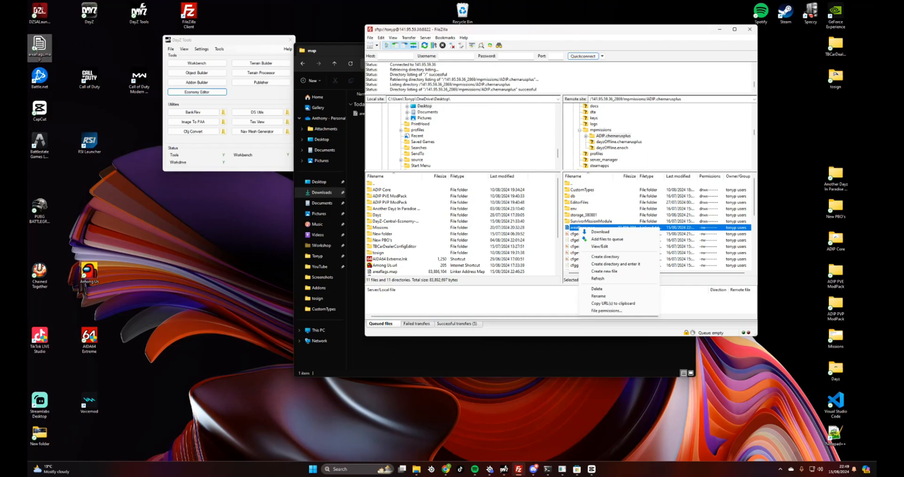
{"action": "left_click_drag", "start_coordinate": [35, 49], "coordinate": [118, 183]}
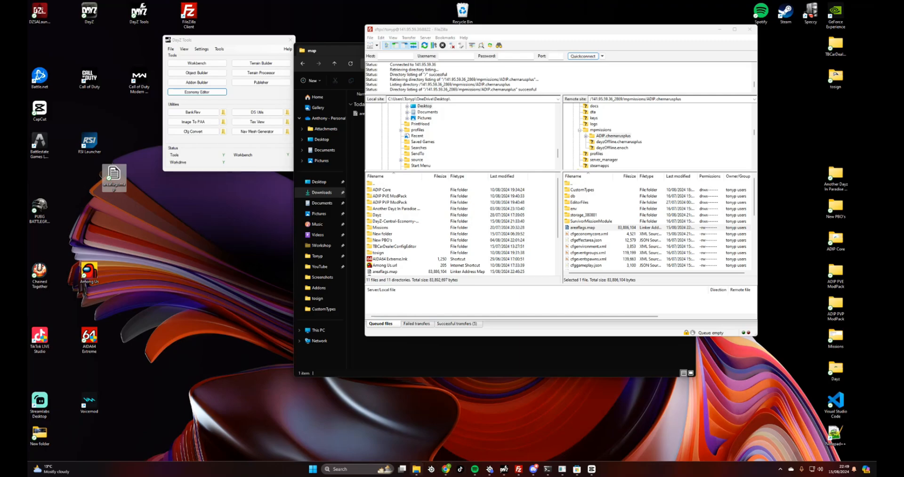
{"action": "left_click", "coordinate": [416, 470]}
List the ADIP.chernarusplus folder in the Game Panel file manager and select storage_380881
{"action": "left_click", "coordinate": [446, 469]}
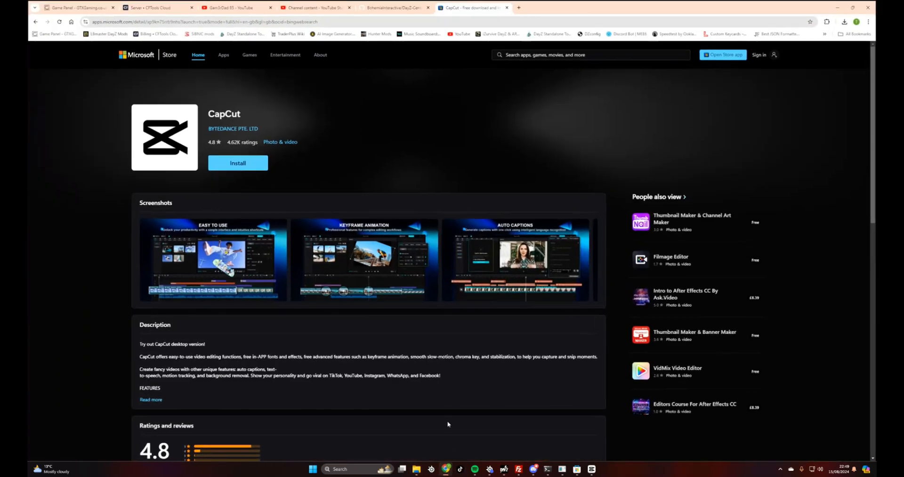
{"action": "left_click", "coordinate": [102, 11]}
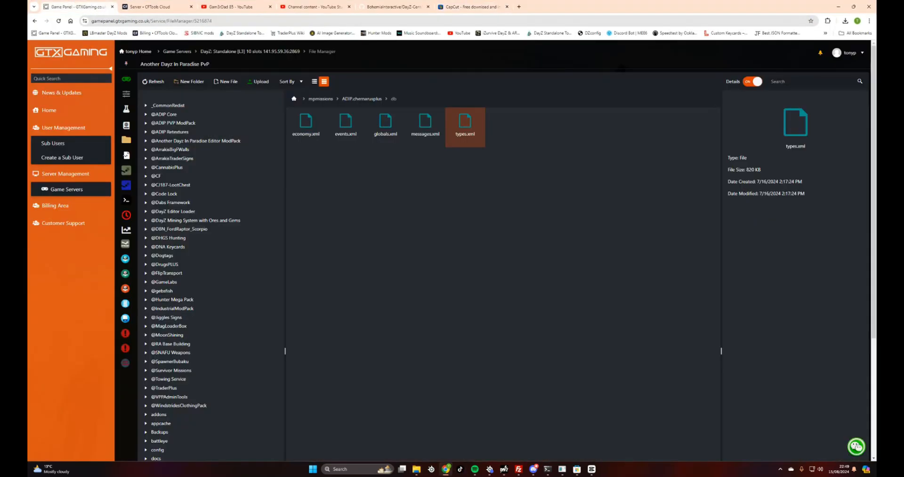
{"action": "left_click", "coordinate": [356, 100]}
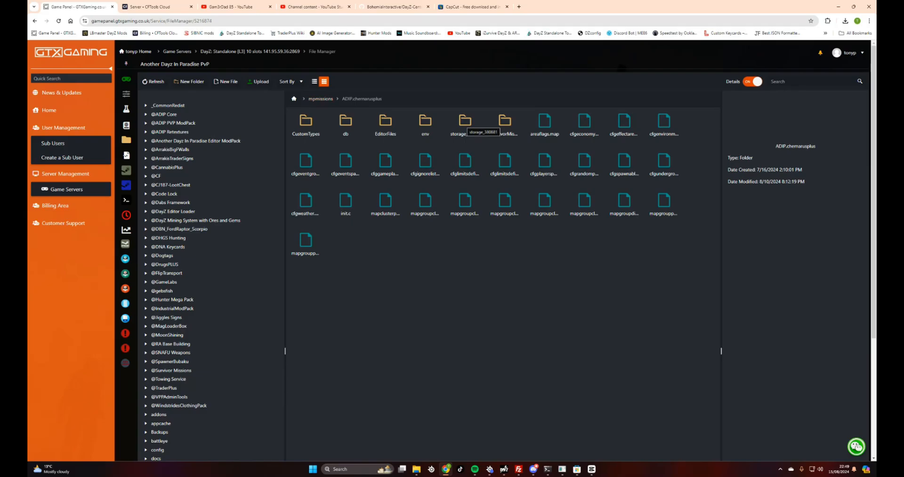
{"action": "left_click", "coordinate": [466, 128]}
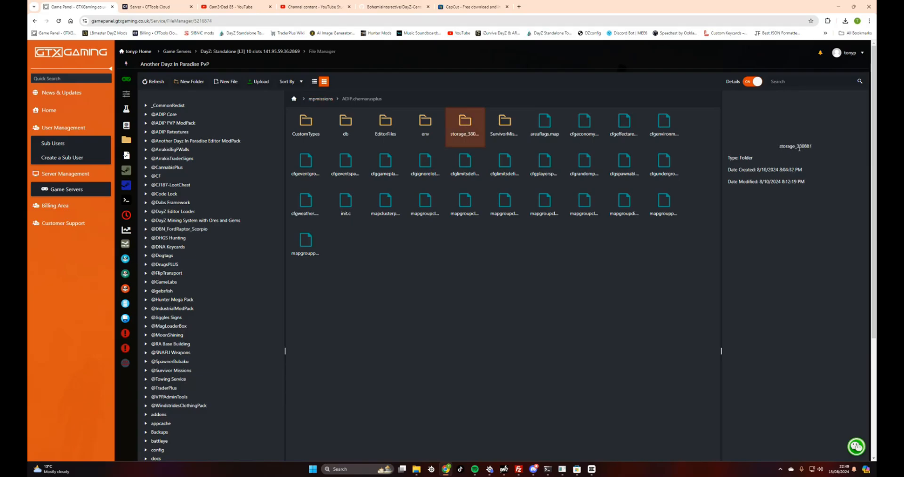